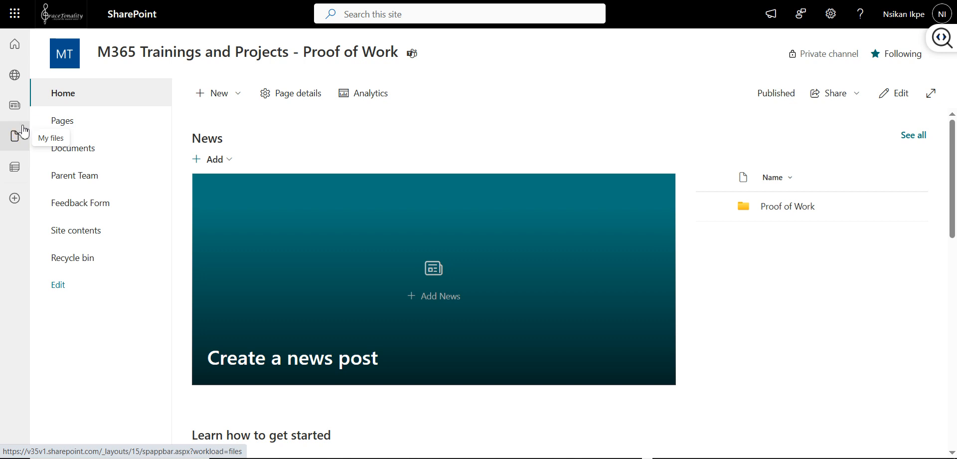
# Open the M365 Trainings and Projects - Proof of Work site and create a blank list named ScoreSheet
pyautogui.click(15, 79)
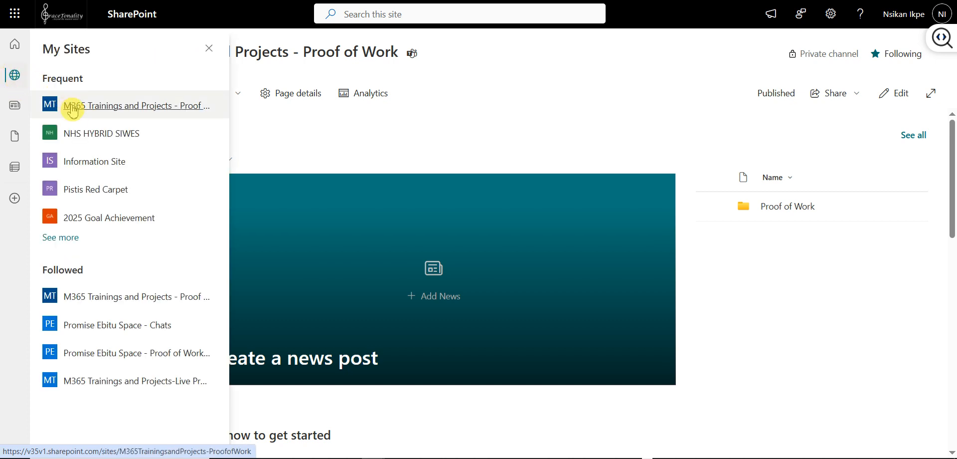
pyautogui.click(75, 109)
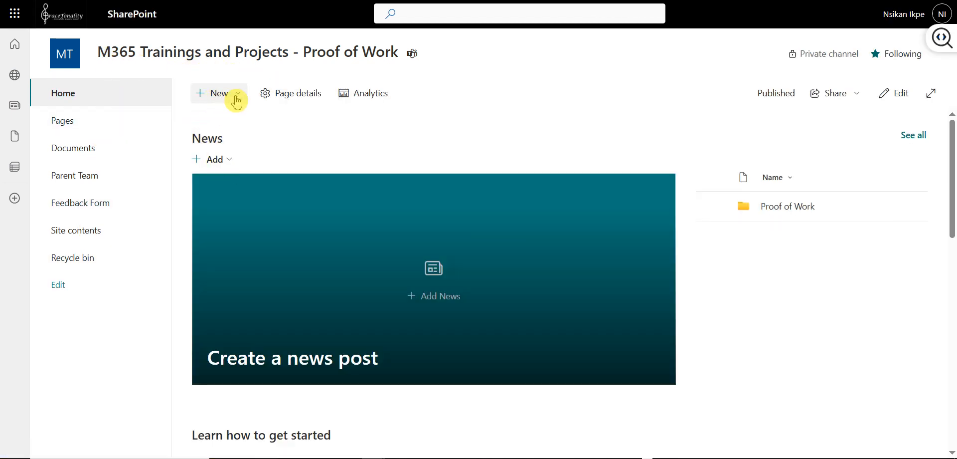
pyautogui.click(237, 96)
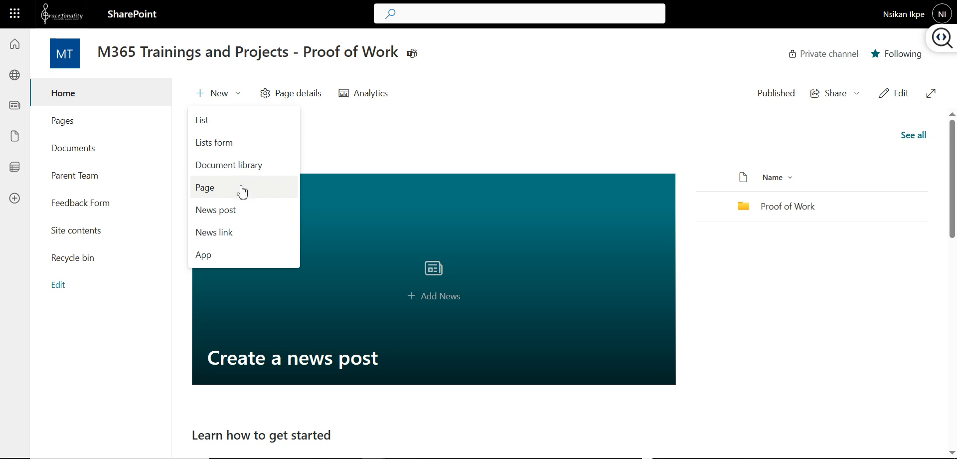
pyautogui.click(219, 129)
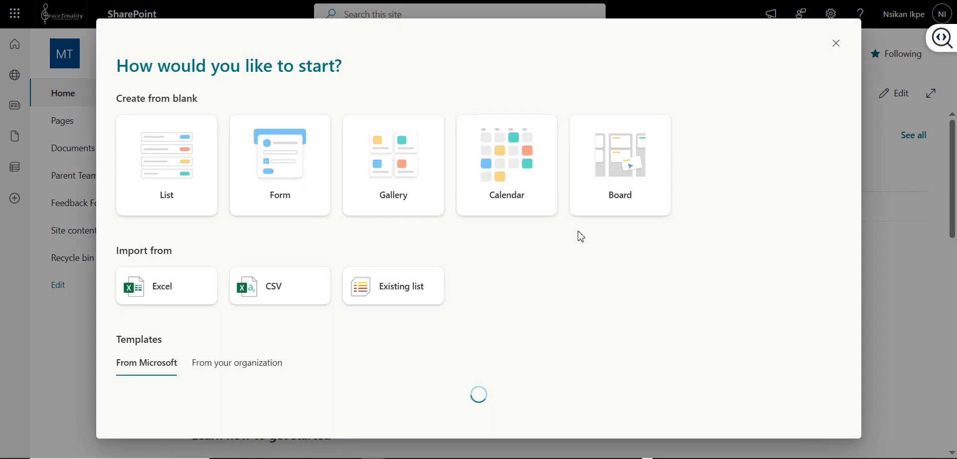
pyautogui.click(191, 177)
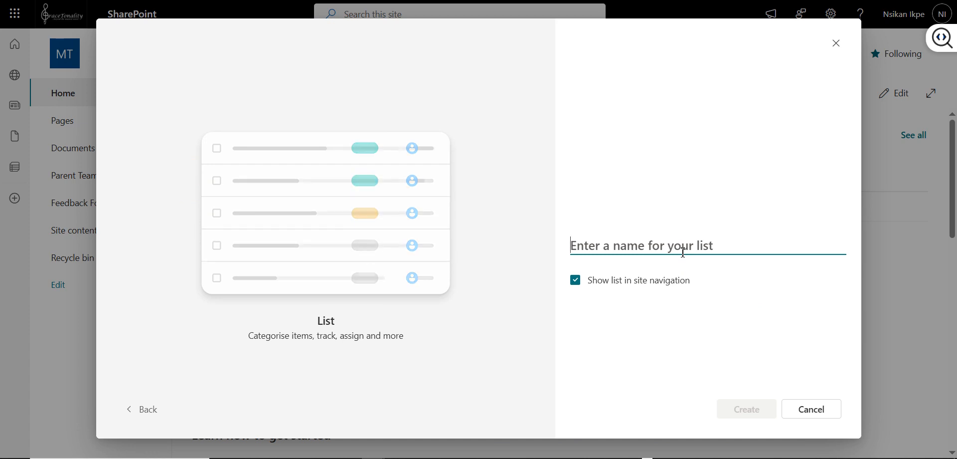
pyautogui.write('Score Sheet')
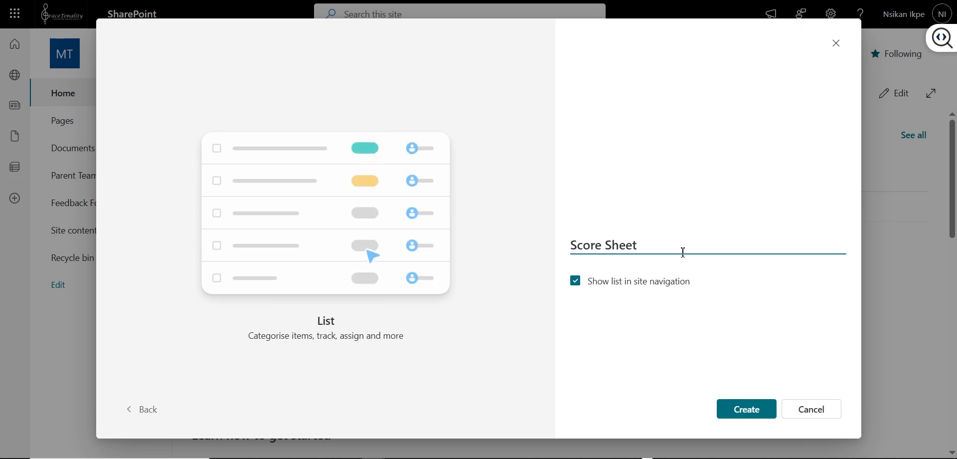
pyautogui.press('BackSpace')
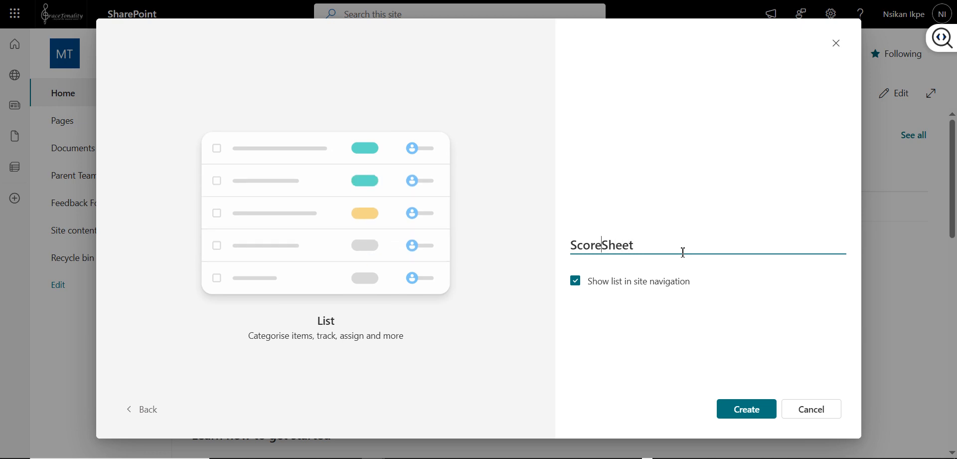
pyautogui.click(695, 242)
pyautogui.click(739, 414)
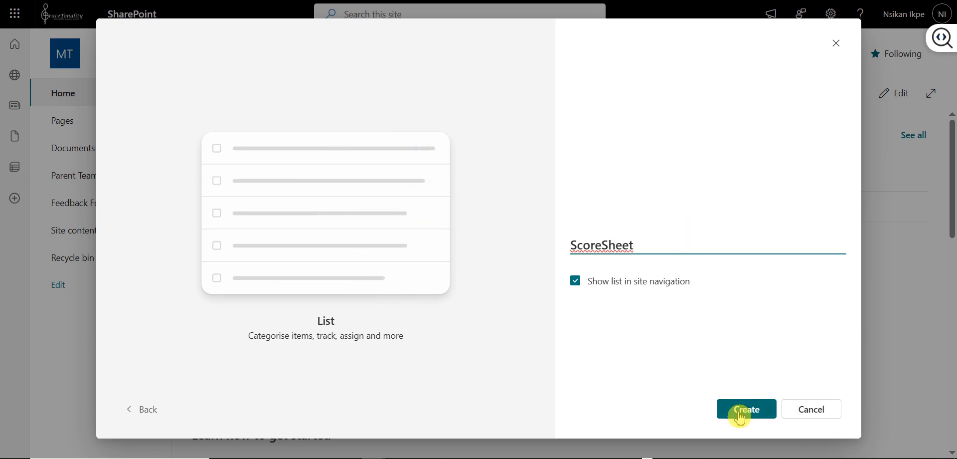
pyautogui.click(739, 416)
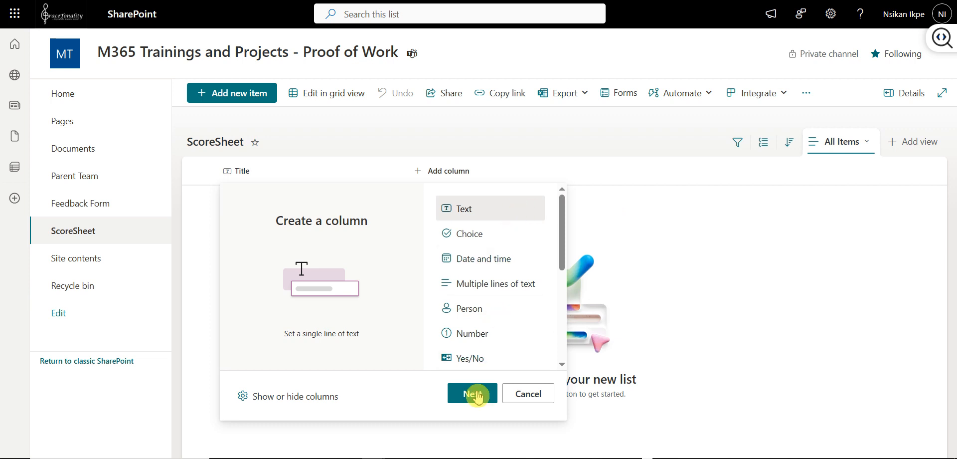
# Add a single line of text column named Student Name to the ScoreSheet list
pyautogui.click(473, 399)
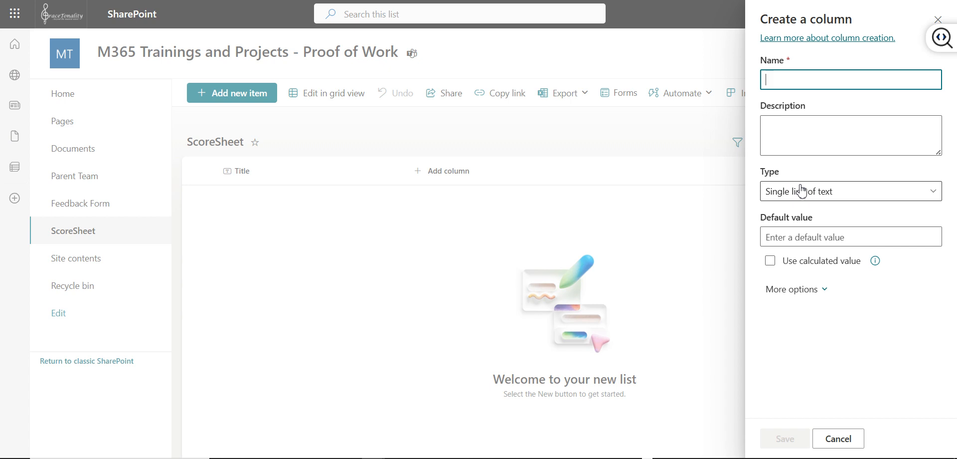
pyautogui.write('N')
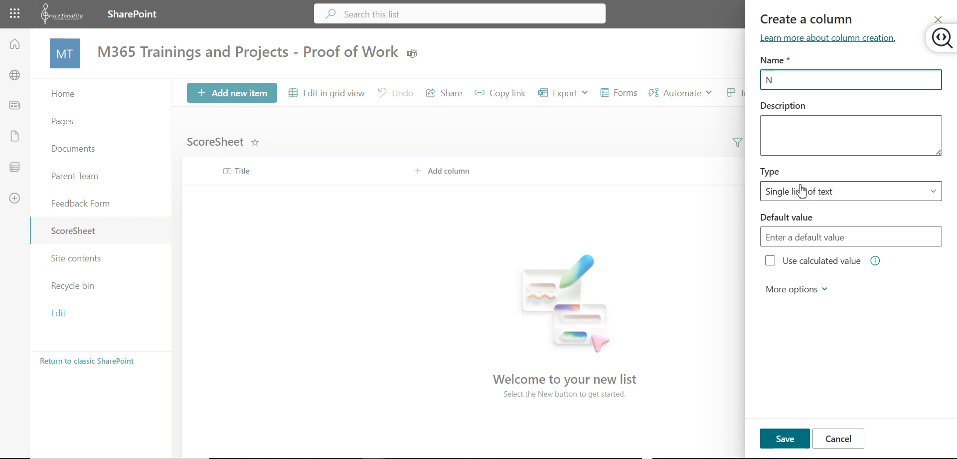
pyautogui.press('BackSpace')
pyautogui.write('Student Name')
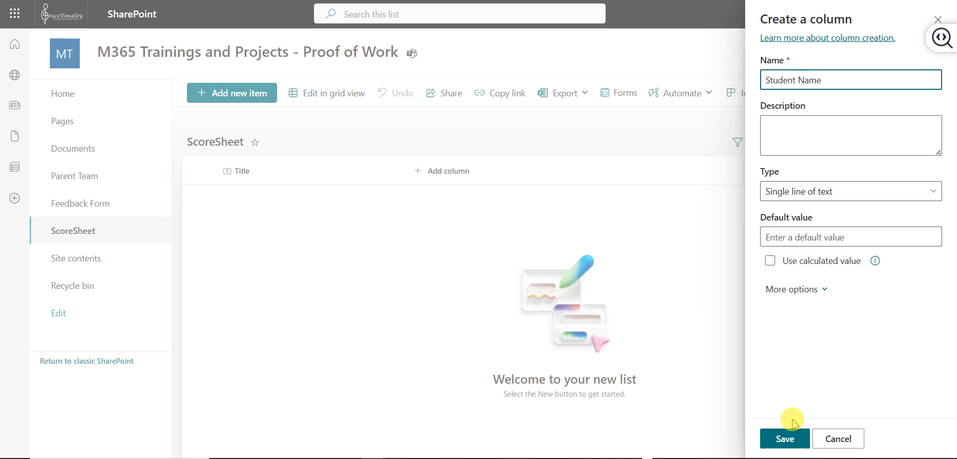
pyautogui.click(784, 439)
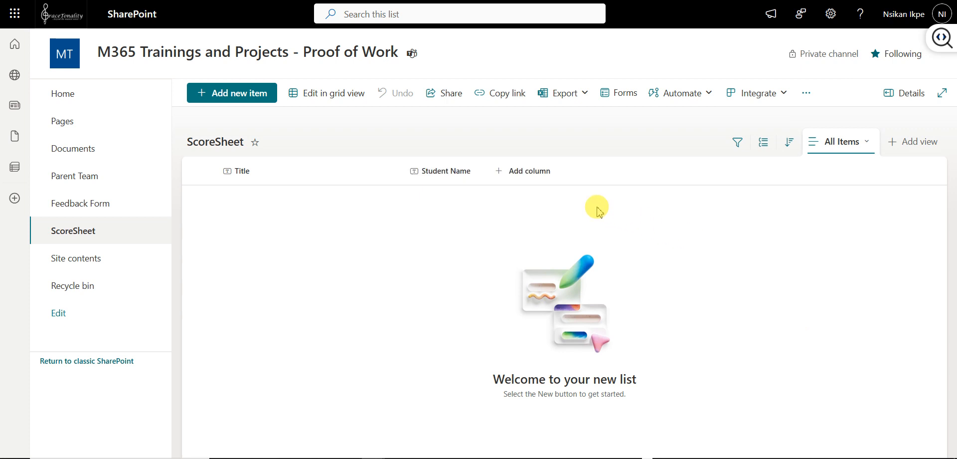
# Add a single line of text column named Subject to the ScoreSheet list
pyautogui.click(578, 183)
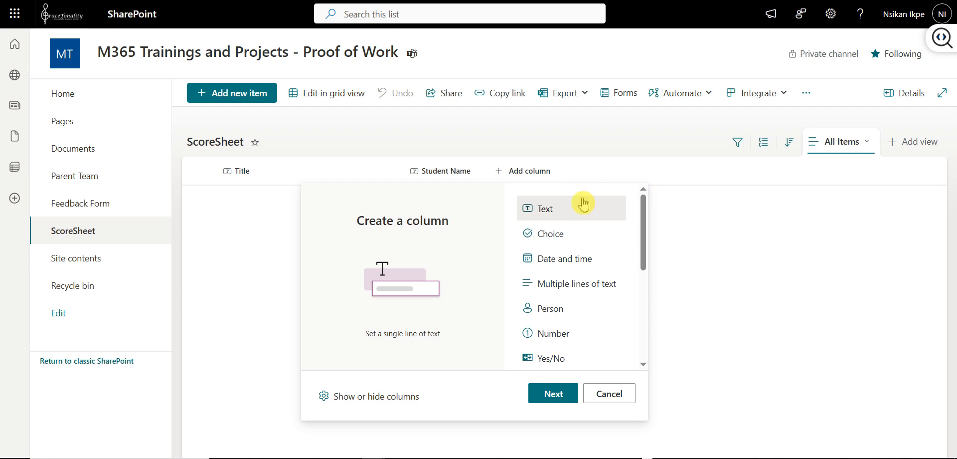
pyautogui.click(554, 400)
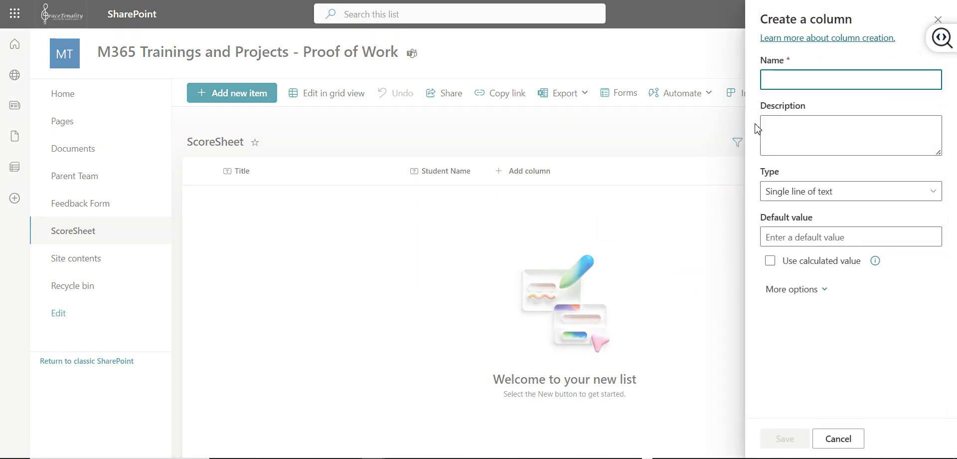
pyautogui.write('Subject')
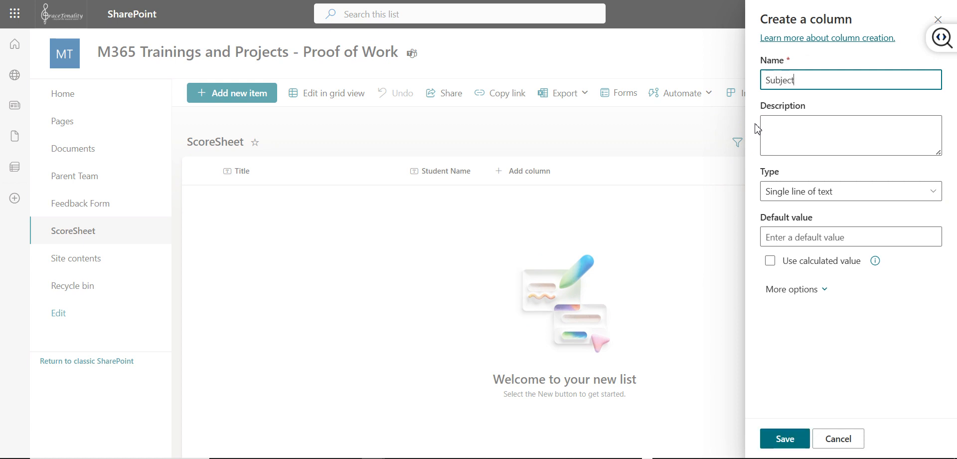
pyautogui.click(779, 438)
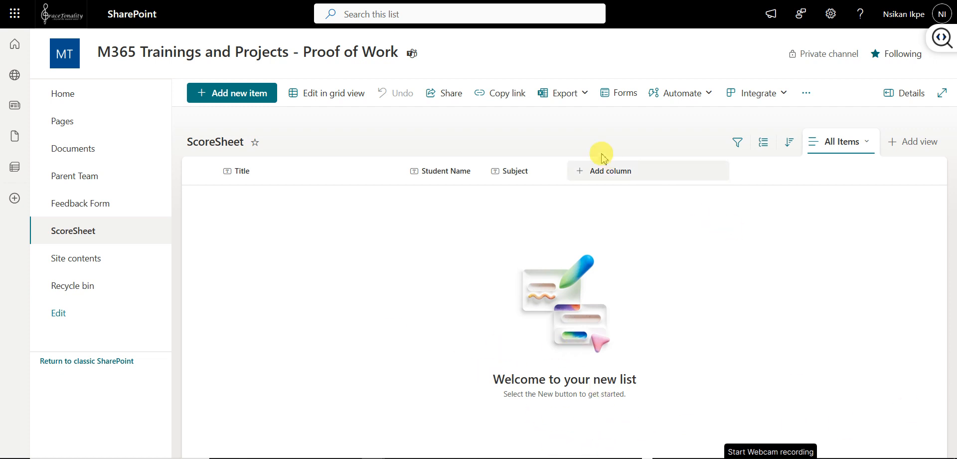
# Add a number column named Score with 0 decimal places to the ScoreSheet list
pyautogui.click(592, 175)
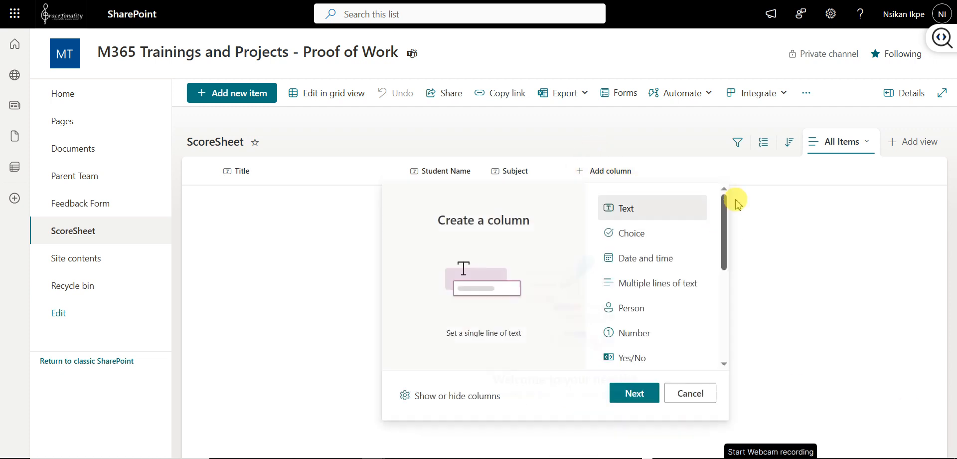
pyautogui.click(623, 338)
pyautogui.click(619, 396)
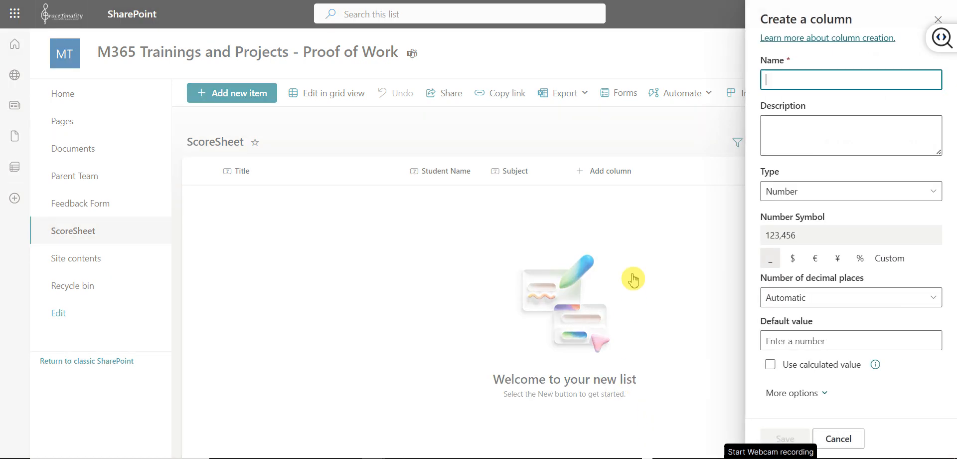
pyautogui.write('Score')
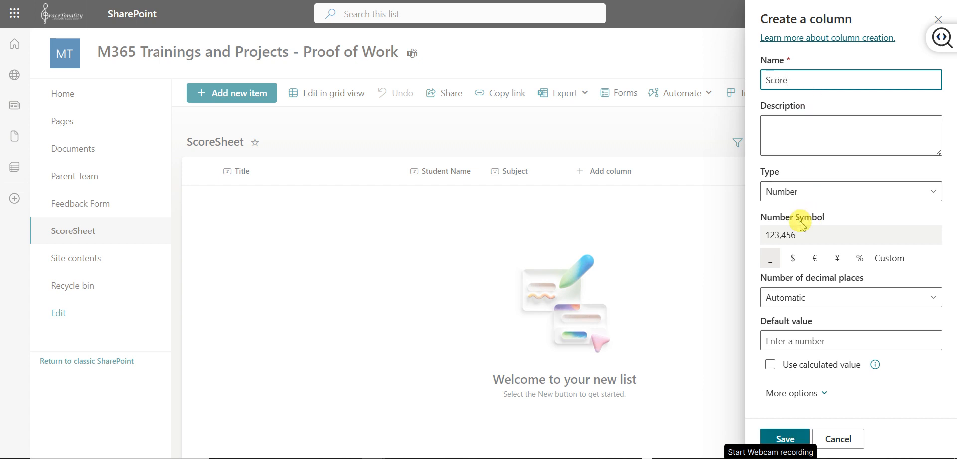
pyautogui.click(802, 298)
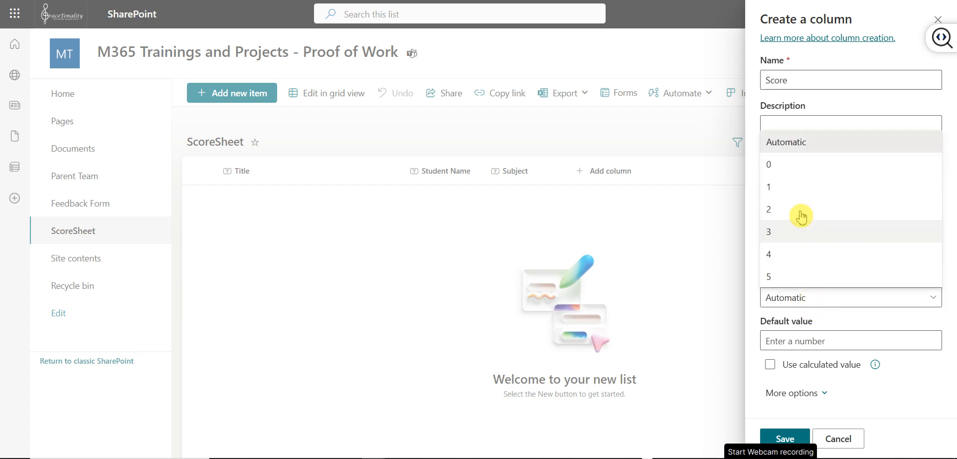
pyautogui.click(789, 168)
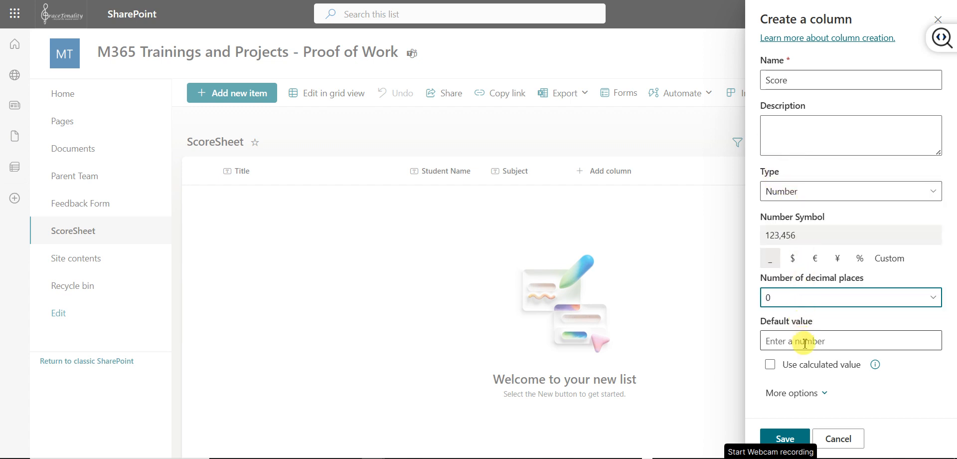
pyautogui.click(792, 439)
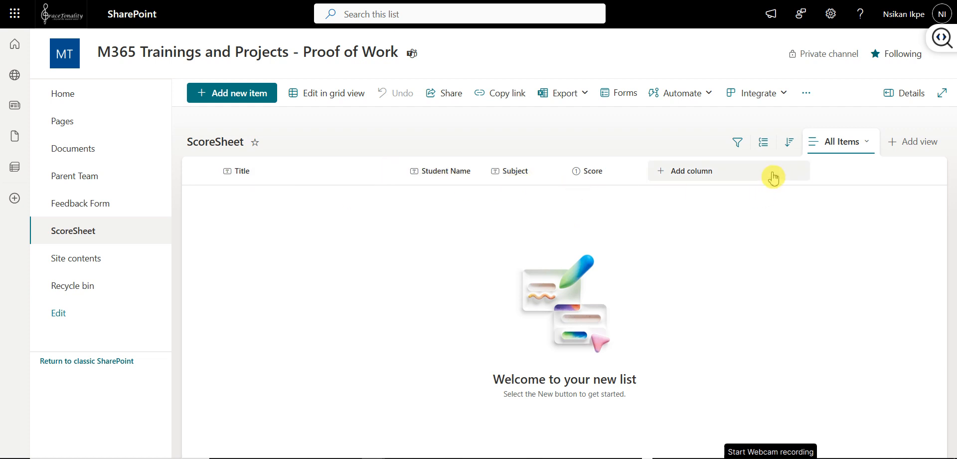
# Add a date and time column named Date Graded with friendly format enabled and today's date as the default value
pyautogui.click(710, 173)
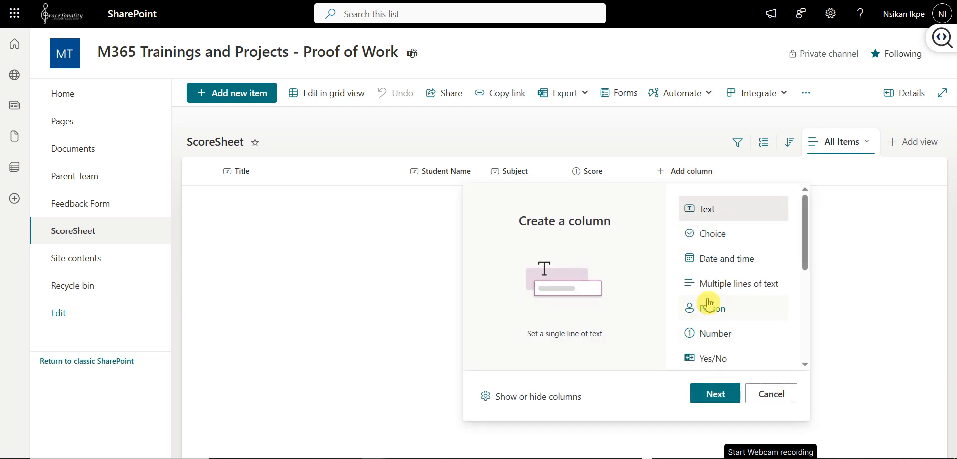
pyautogui.click(716, 259)
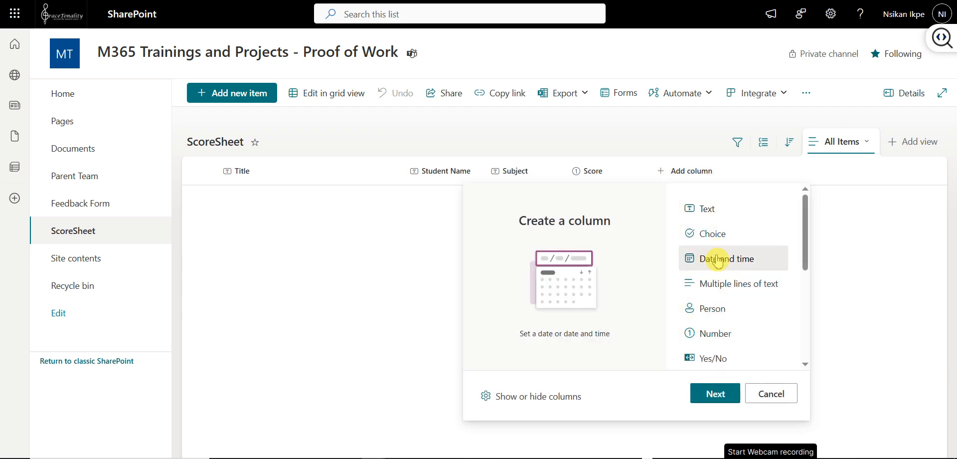
pyautogui.click(715, 394)
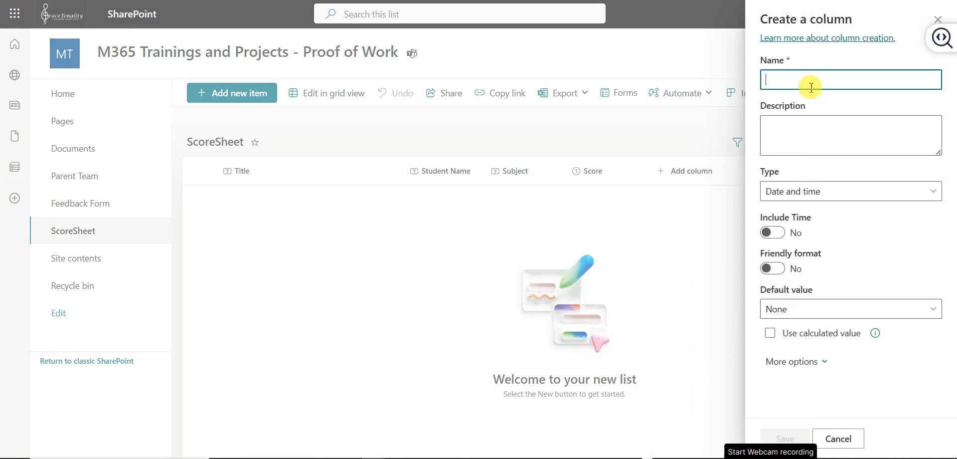
pyautogui.click(812, 86)
pyautogui.write('Date Graded')
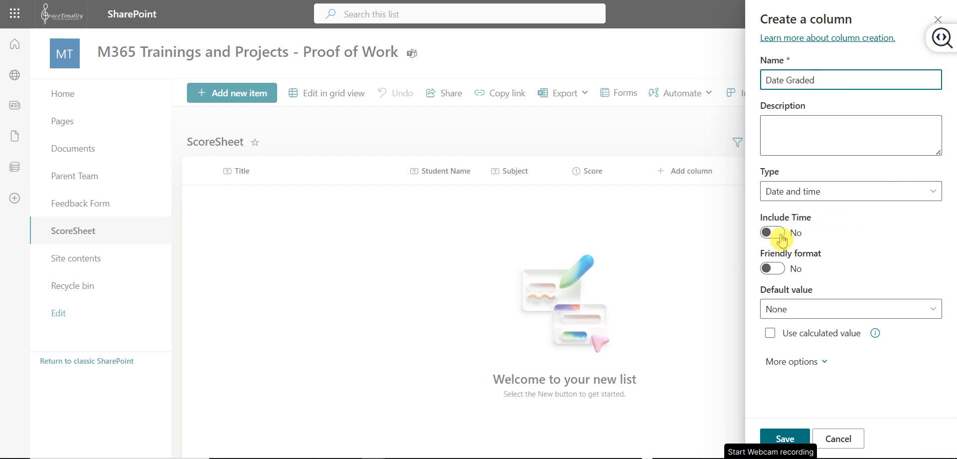
pyautogui.click(773, 268)
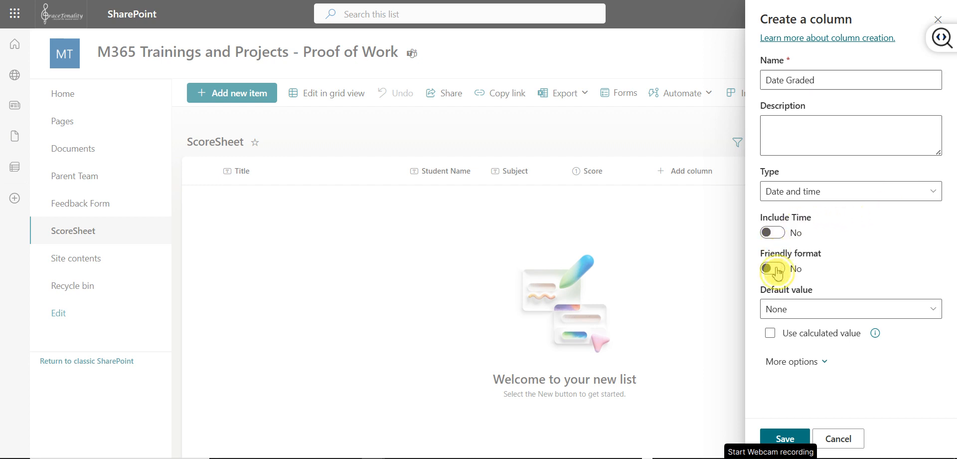
pyautogui.click(795, 314)
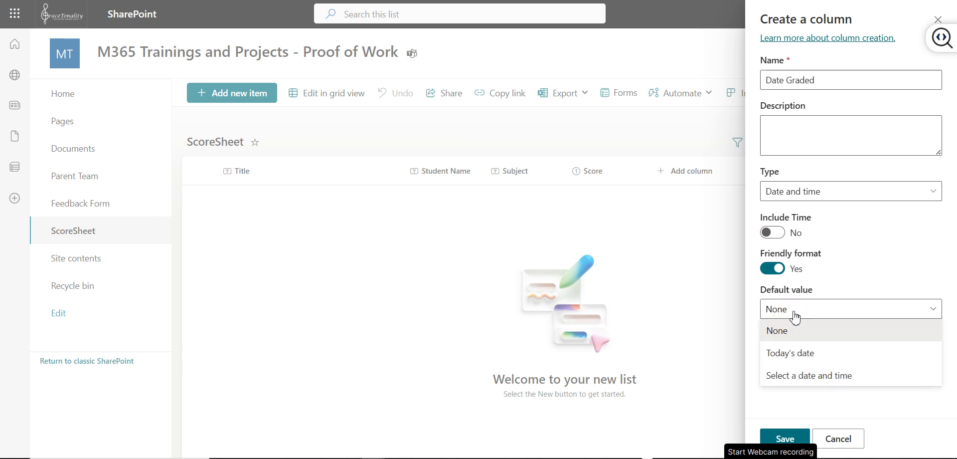
pyautogui.click(797, 353)
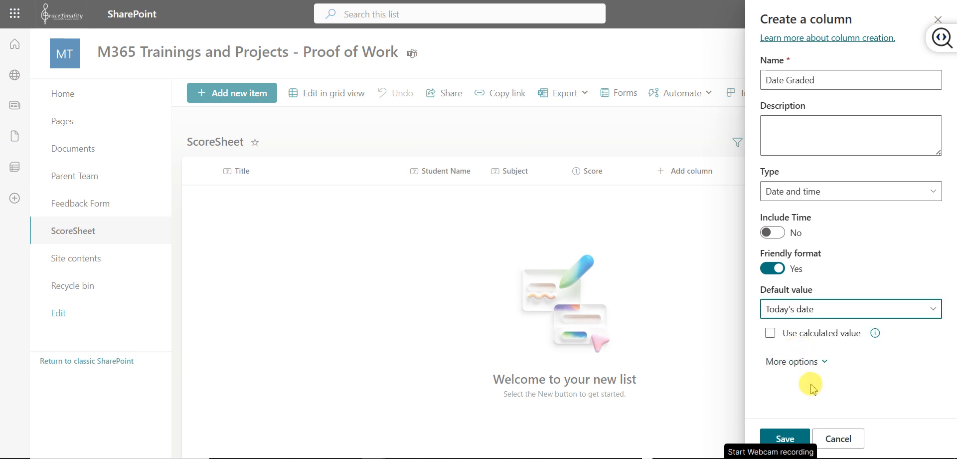
pyautogui.click(787, 435)
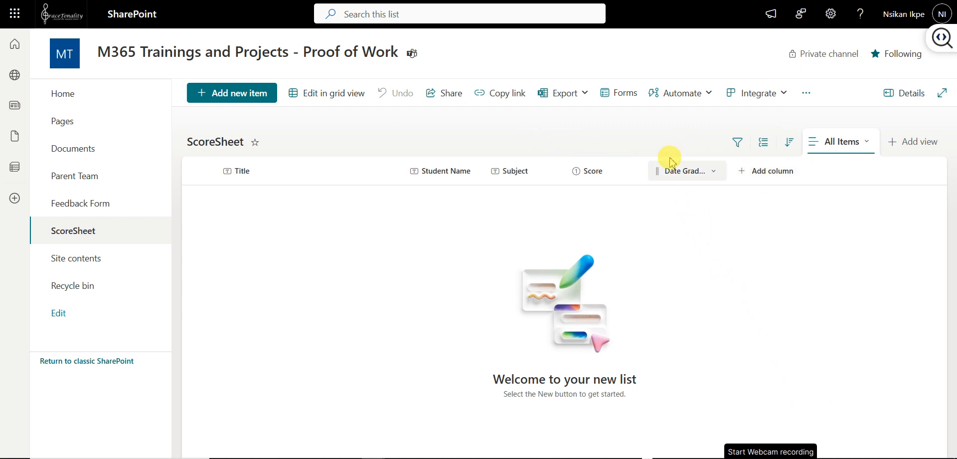
pyautogui.click(245, 170)
pyautogui.click(390, 247)
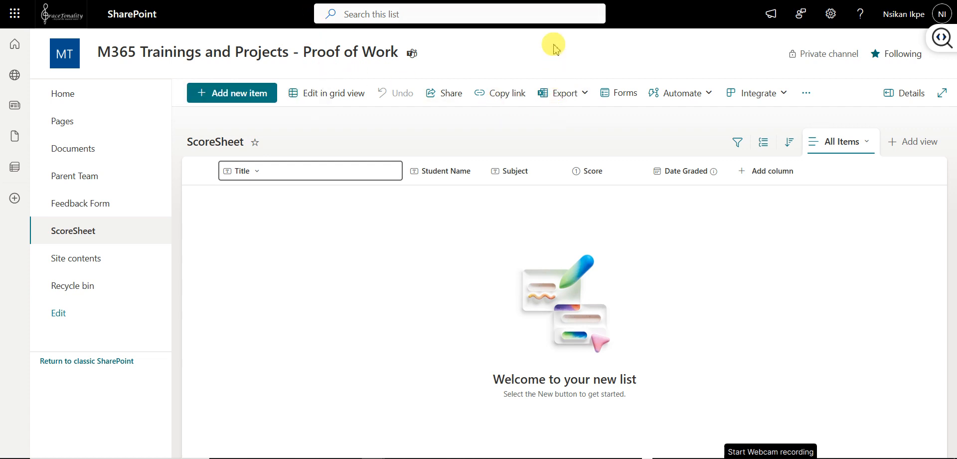
# Switch to Power Apps and check in the environment list that Gracetonality is the selected environment
pyautogui.click(513, 0)
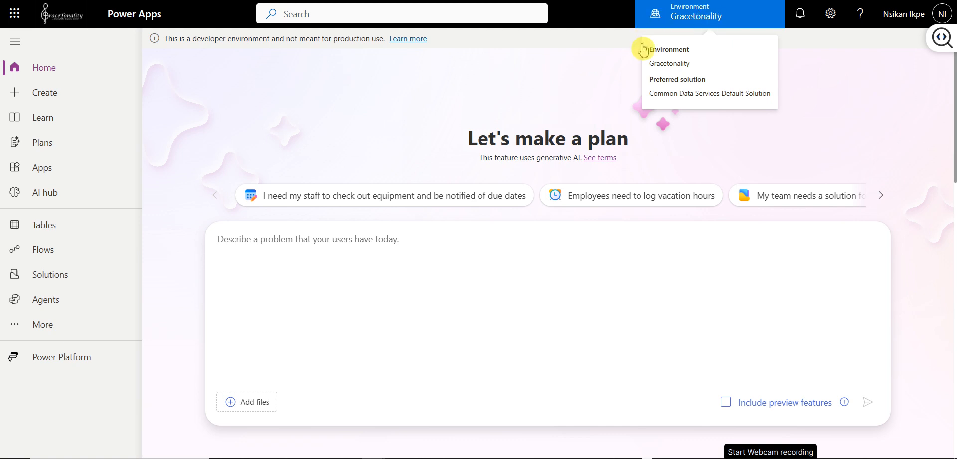
pyautogui.moveTo(704, 27)
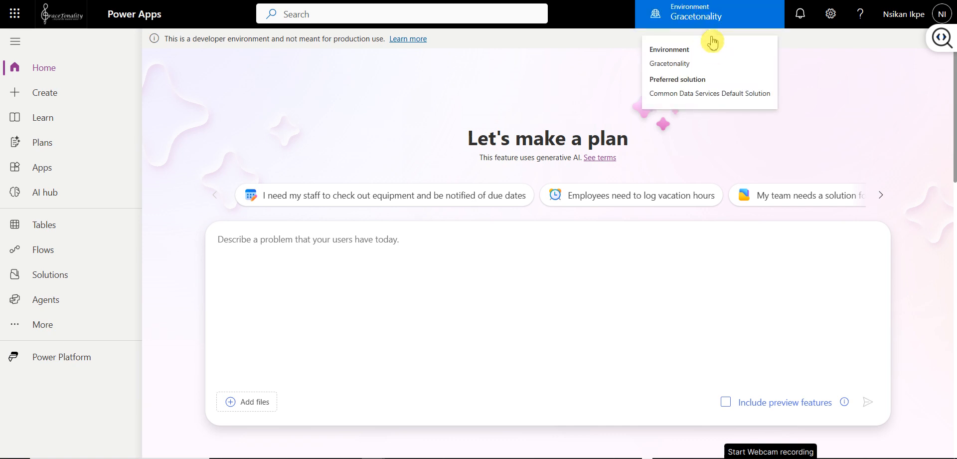
pyautogui.click(704, 25)
pyautogui.click(751, 174)
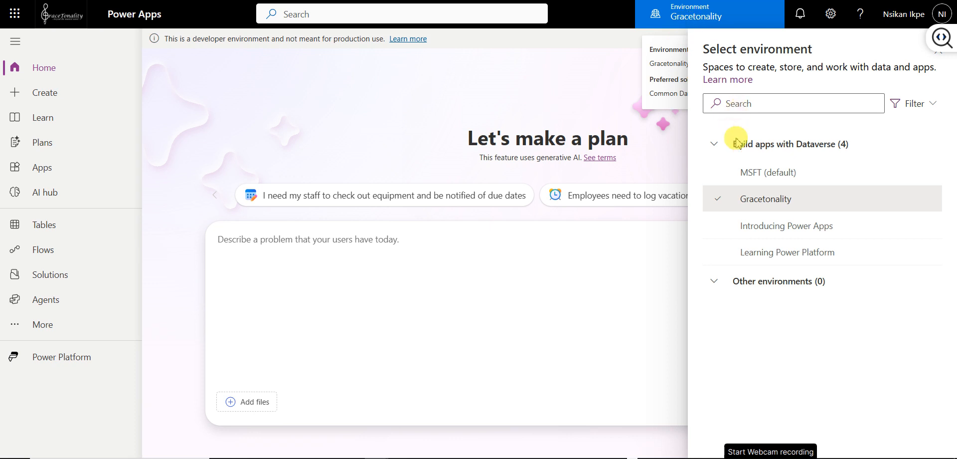
pyautogui.moveTo(742, 201)
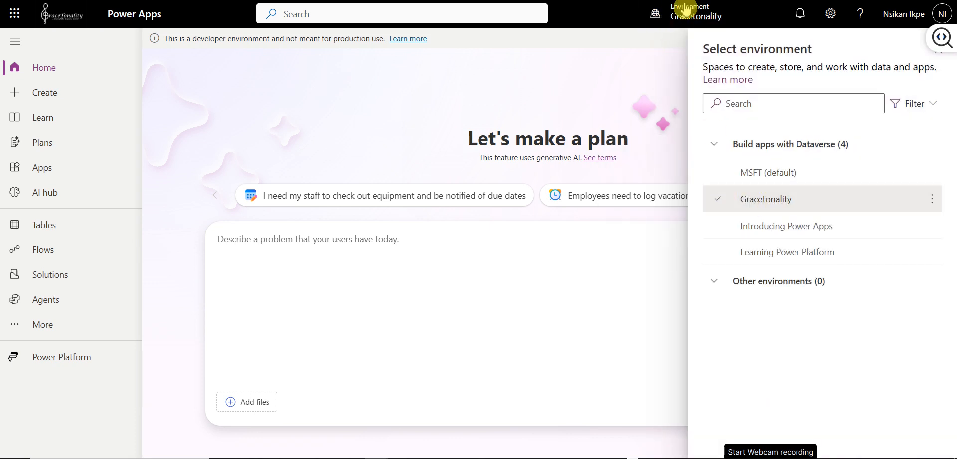
pyautogui.click(939, 50)
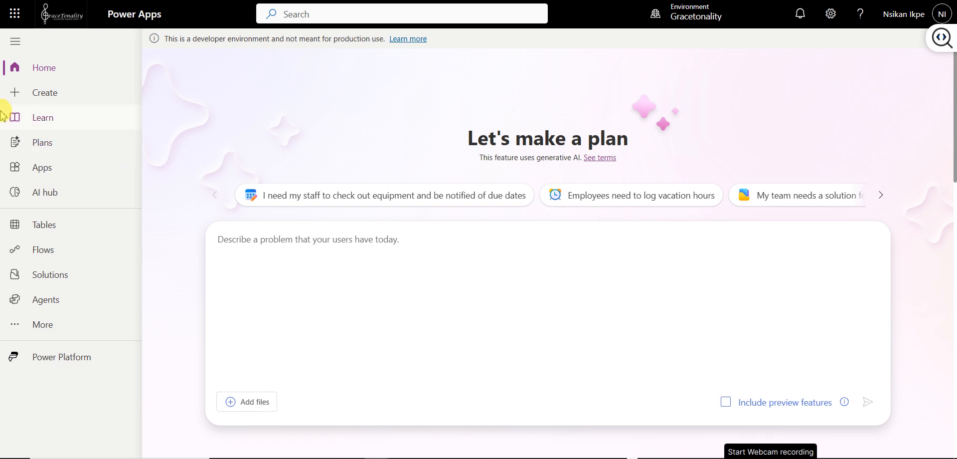
# Create a blank canvas app in phone size and skip the welcome dialog
pyautogui.click(76, 92)
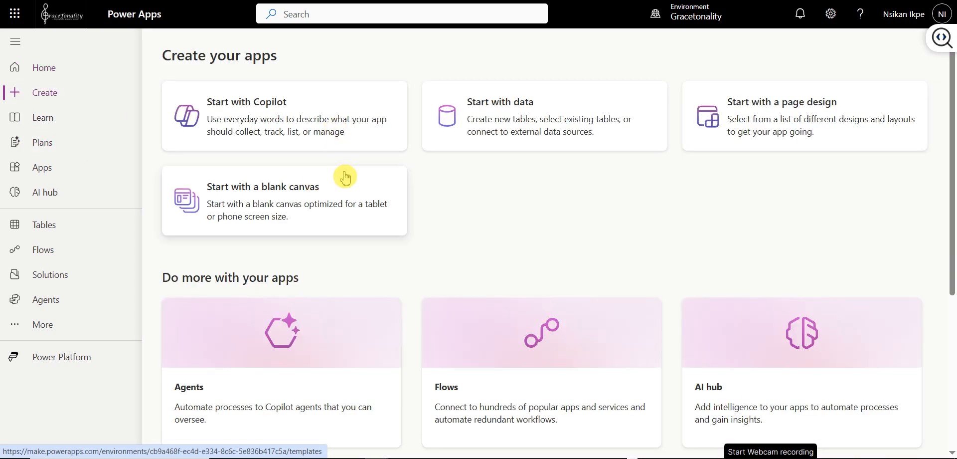
pyautogui.click(333, 191)
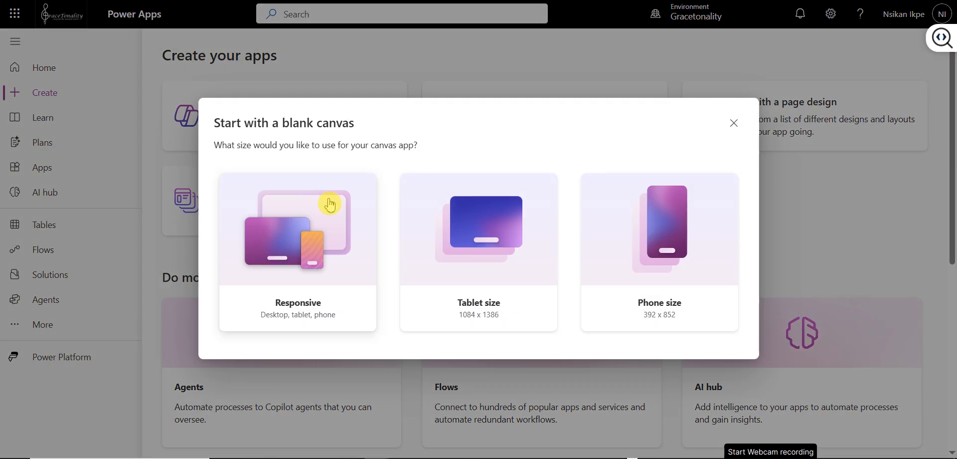
pyautogui.click(645, 248)
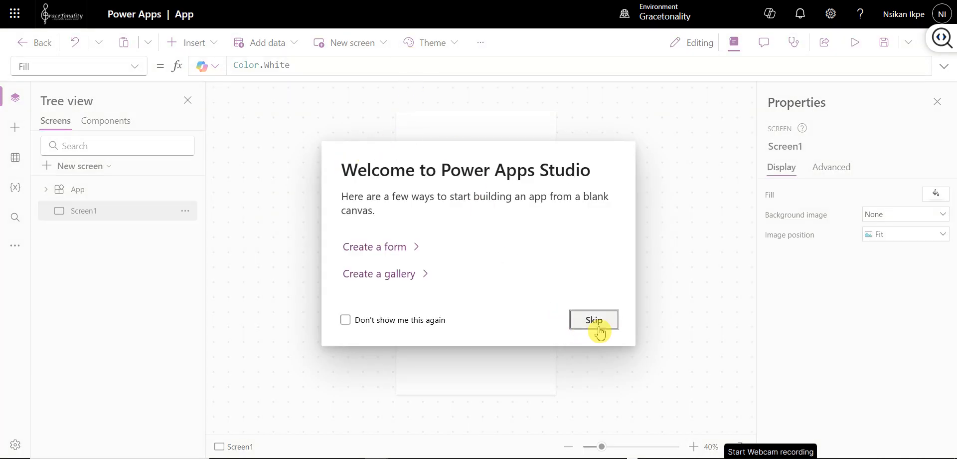
pyautogui.click(594, 320)
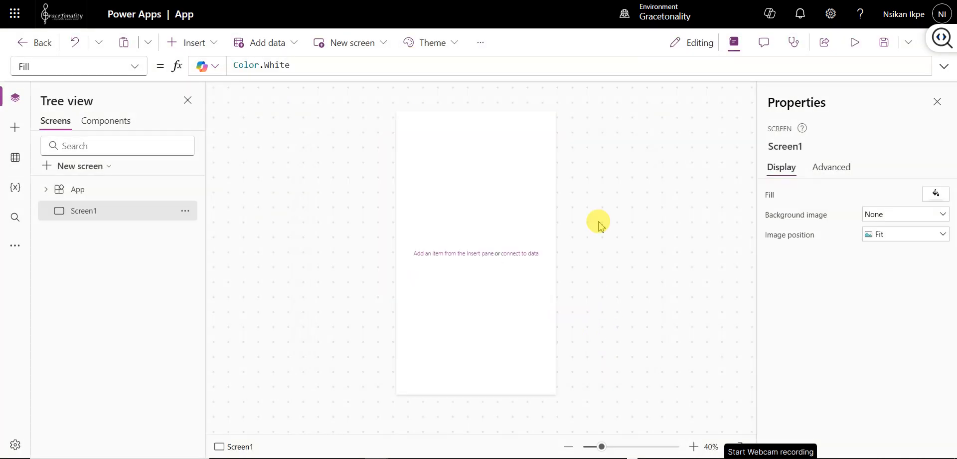
# Name the app Score Sheet App in its general settings
pyautogui.click(483, 45)
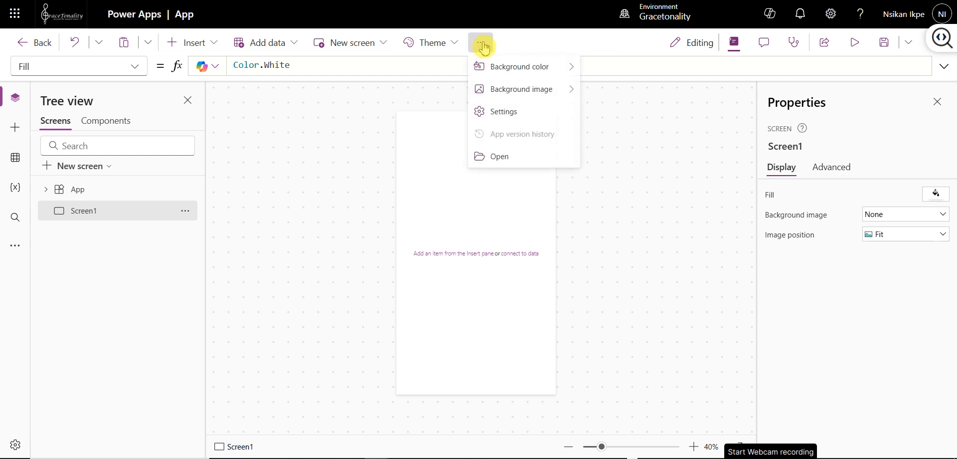
pyautogui.click(504, 111)
pyautogui.moveTo(340, 130); pyautogui.dragTo(305, 131)
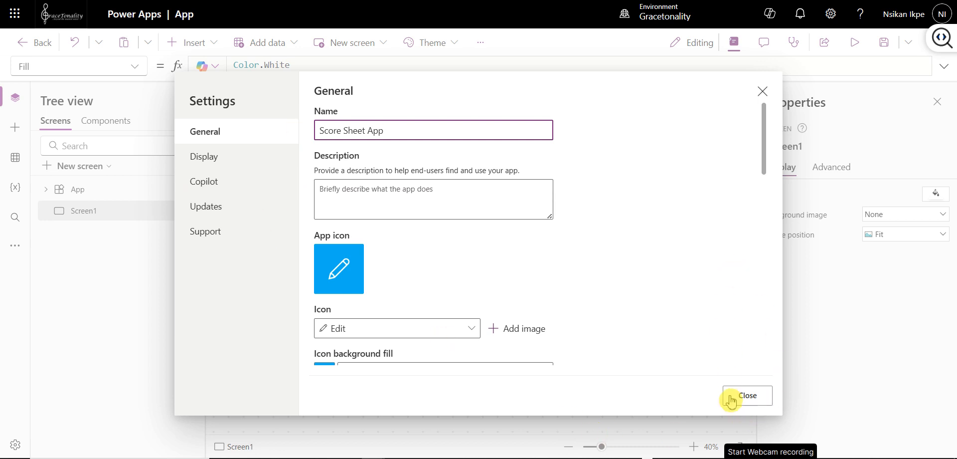
pyautogui.click(752, 405)
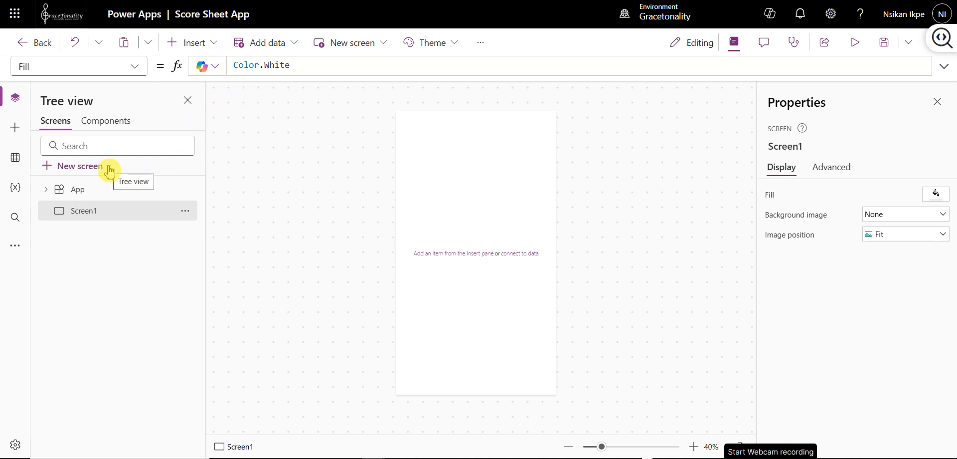
# Rename the app's existing screen Screen1 as ScrnHome
pyautogui.click(186, 211)
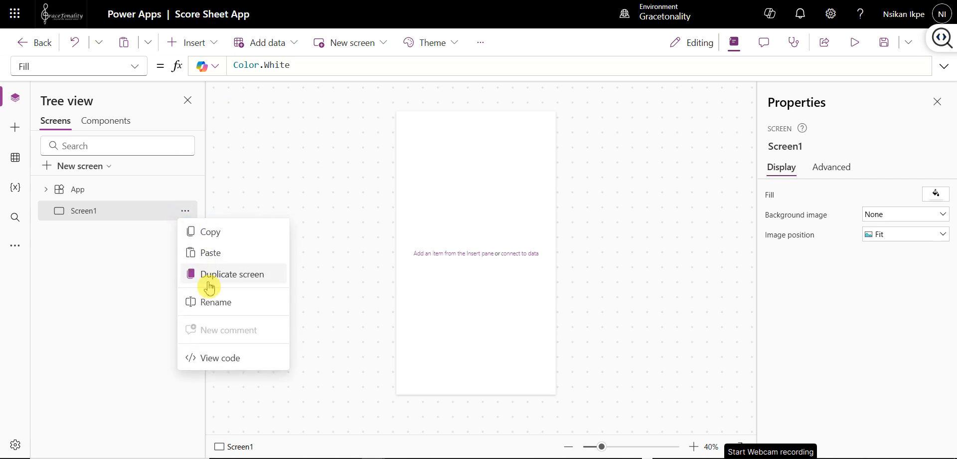
pyautogui.click(210, 302)
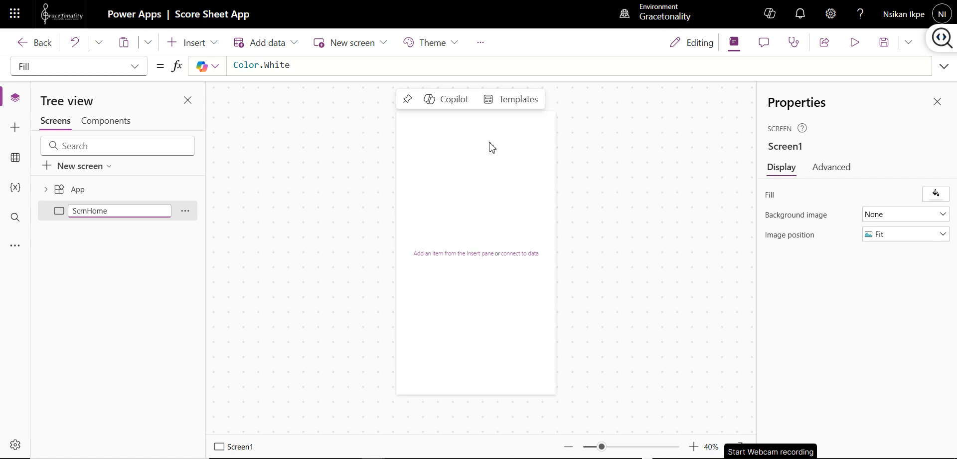
pyautogui.press('Escape')
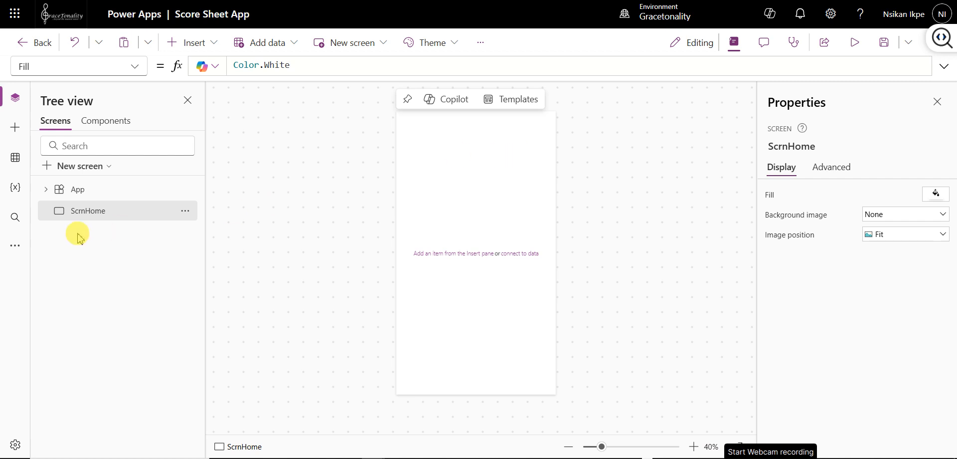
# Add a second blank screen to the app and rename it ScrnScoreSheet
pyautogui.click(79, 166)
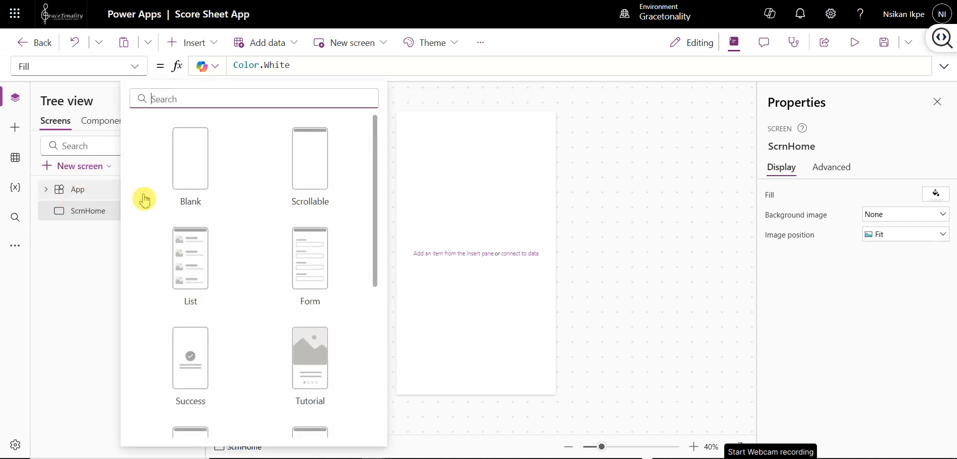
pyautogui.click(189, 187)
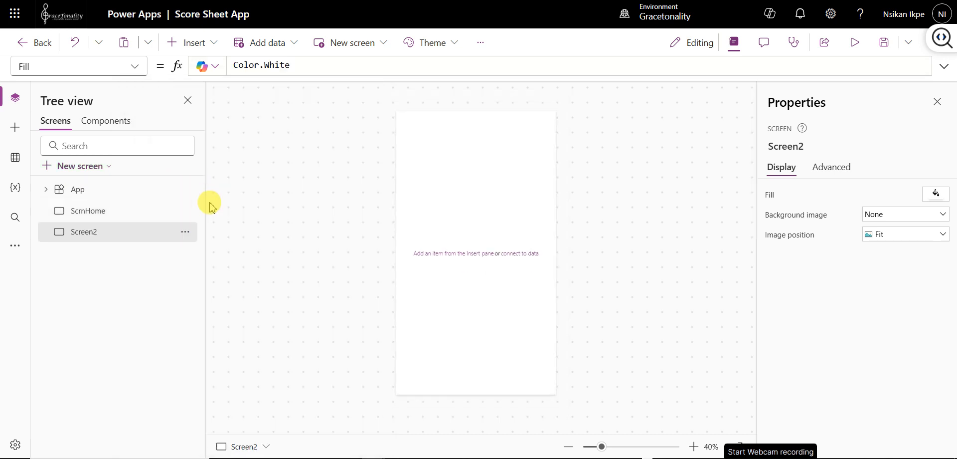
pyautogui.click(185, 234)
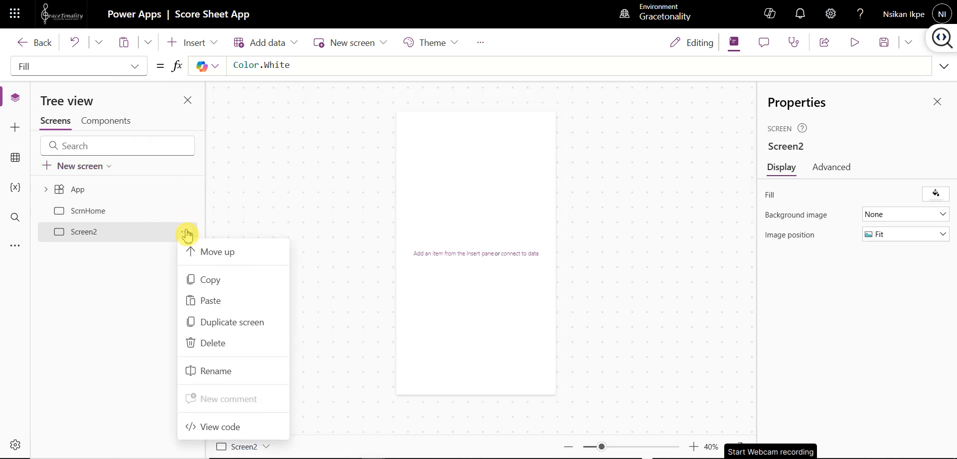
pyautogui.click(225, 381)
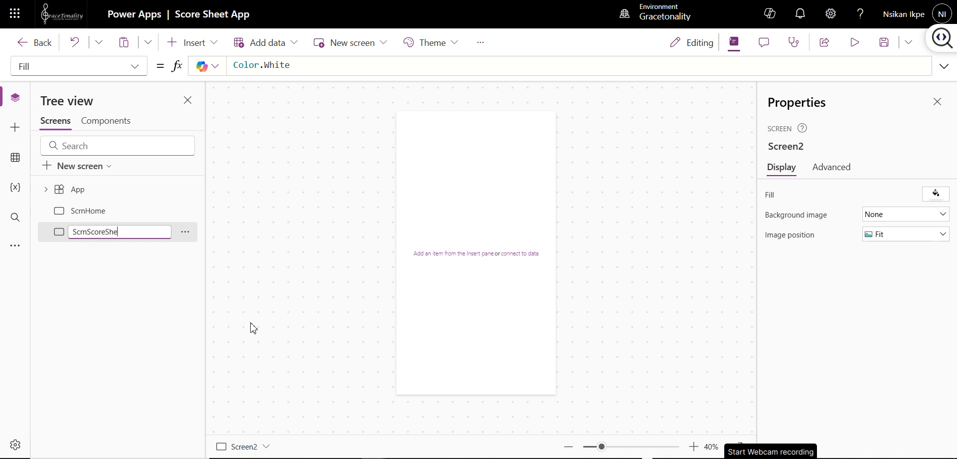
pyautogui.press('Return')
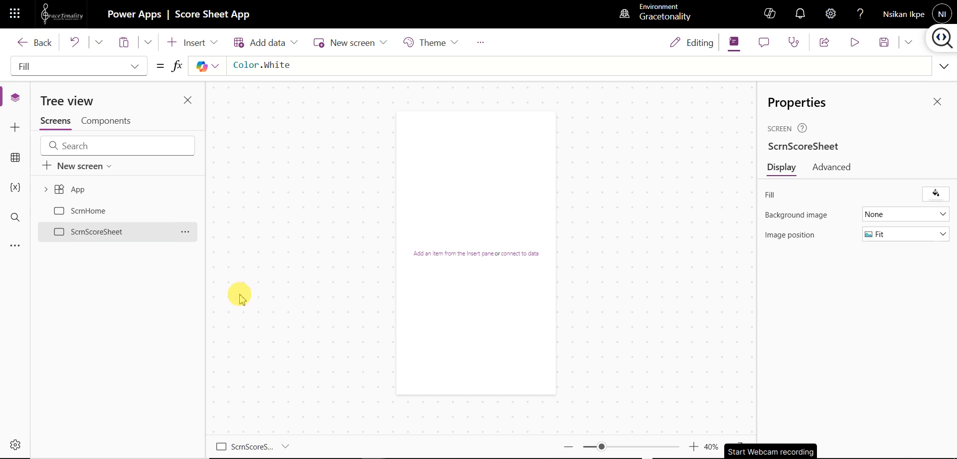
# Set ScrnHome's background to the stock image of raised hands in a classroom, using the search term "class"
pyautogui.click(104, 215)
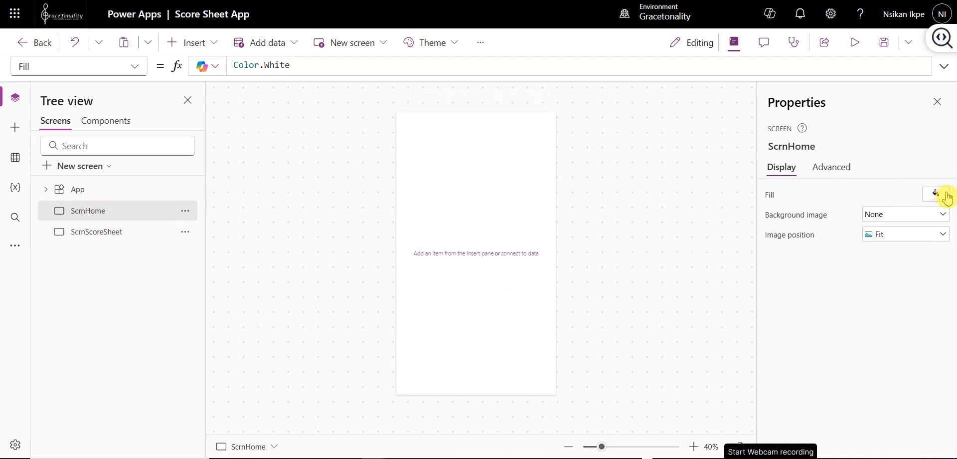
pyautogui.click(926, 221)
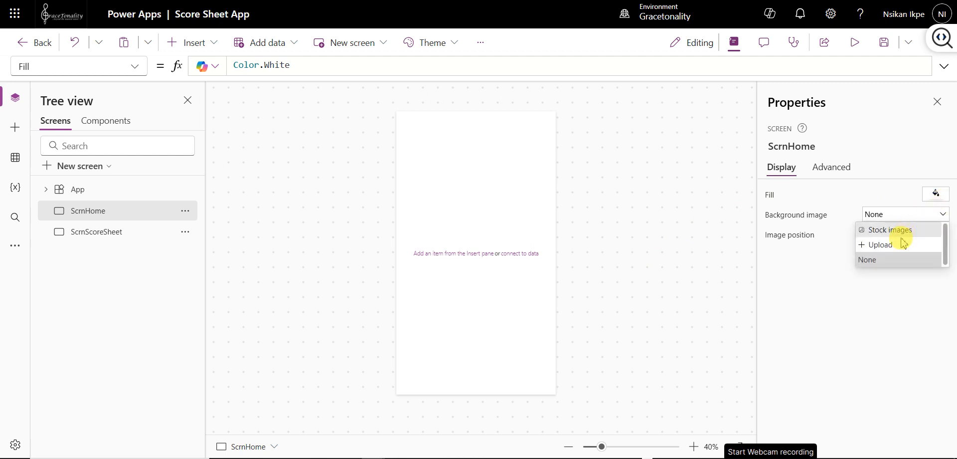
pyautogui.click(902, 237)
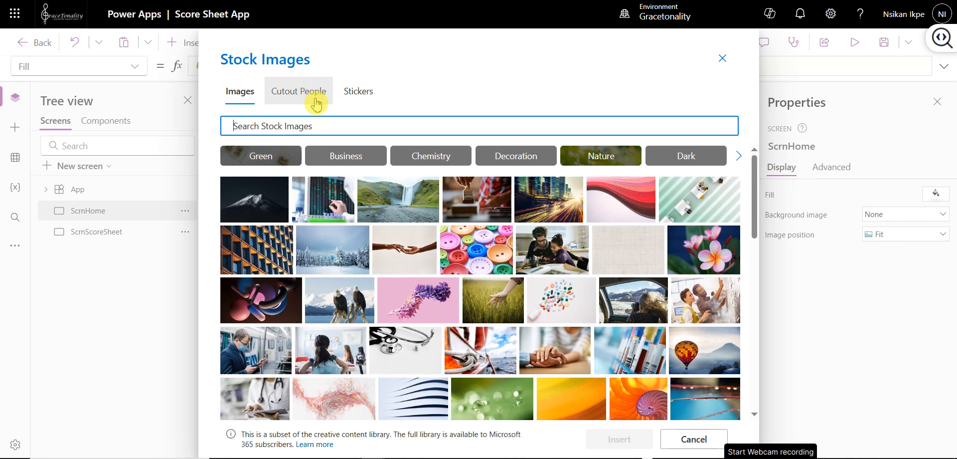
pyautogui.click(324, 126)
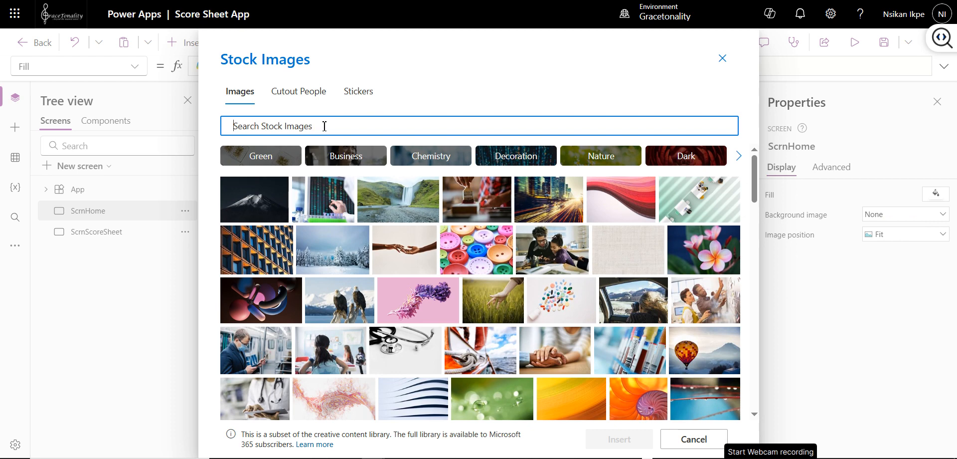
pyautogui.write('class')
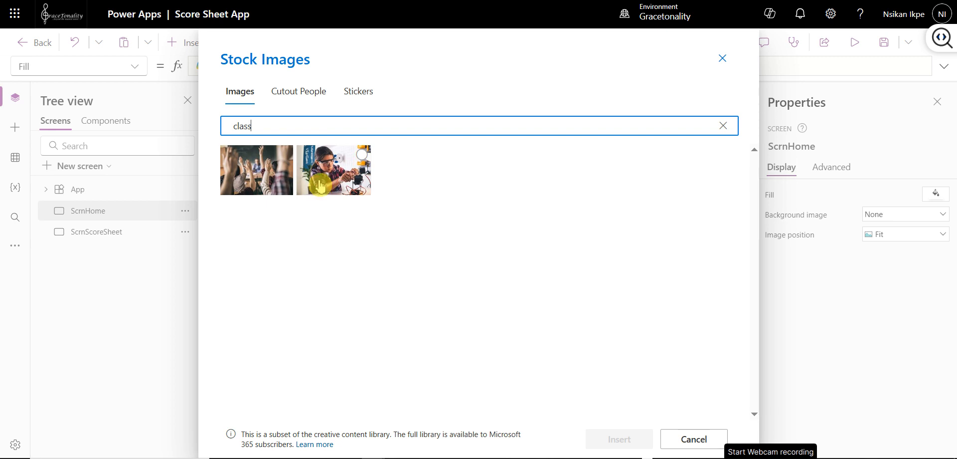
pyautogui.click(262, 174)
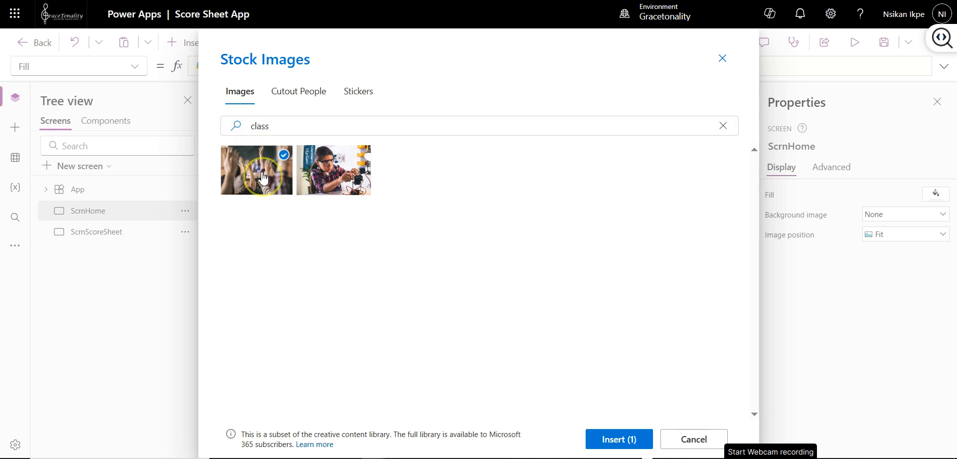
pyautogui.click(607, 439)
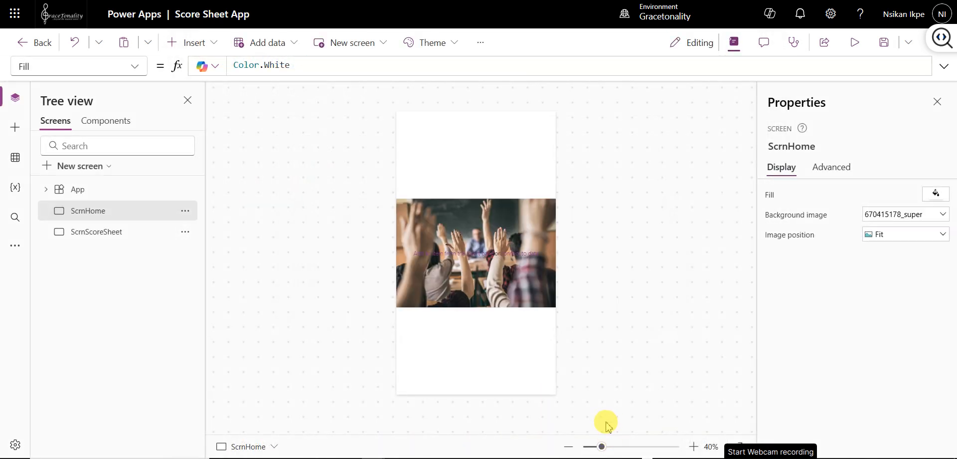
# Replace ScrnHome's background with the stock image of a student in safety glasses doing robotics, using the search term "class"
pyautogui.click(493, 299)
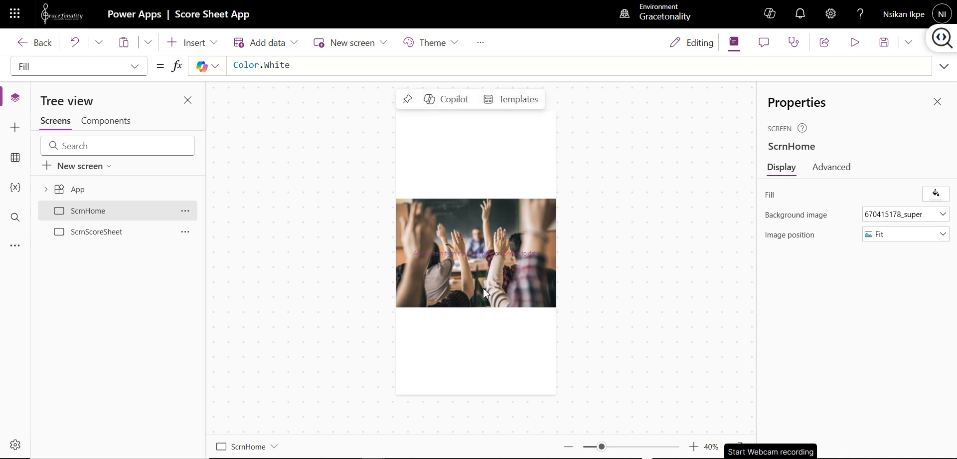
pyautogui.click(936, 219)
pyautogui.click(890, 233)
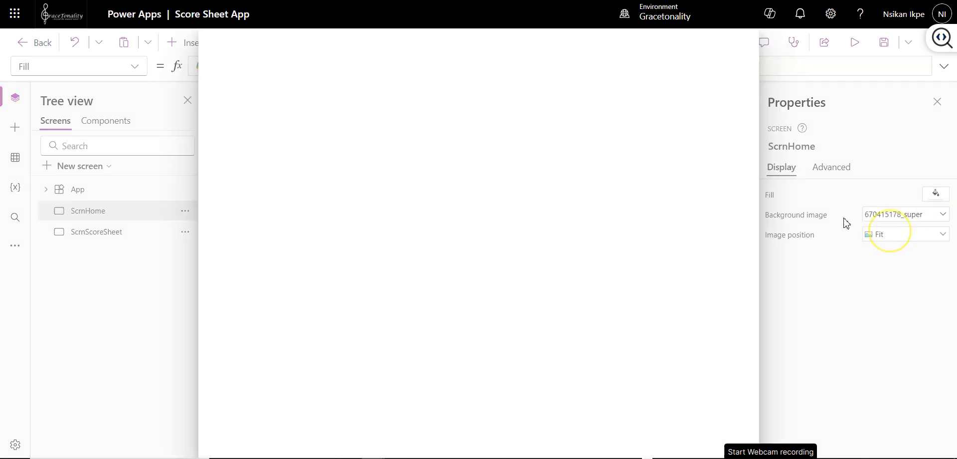
pyautogui.write('c')
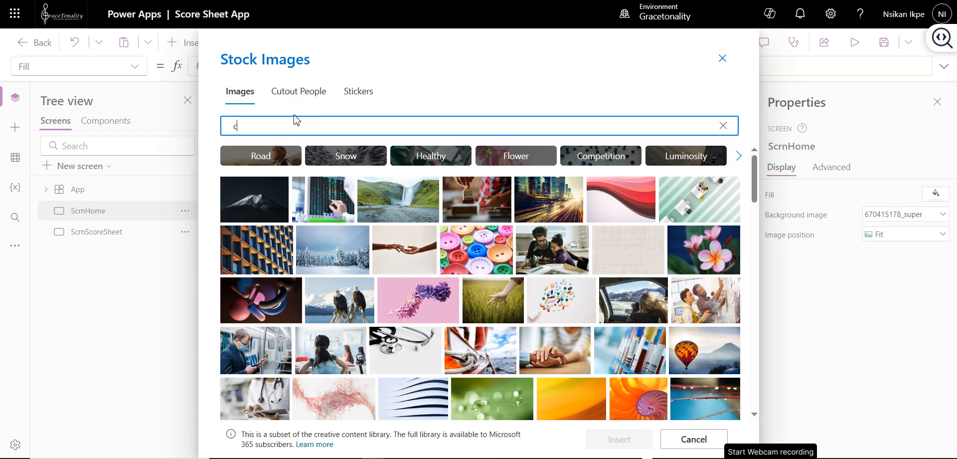
pyautogui.write('lass')
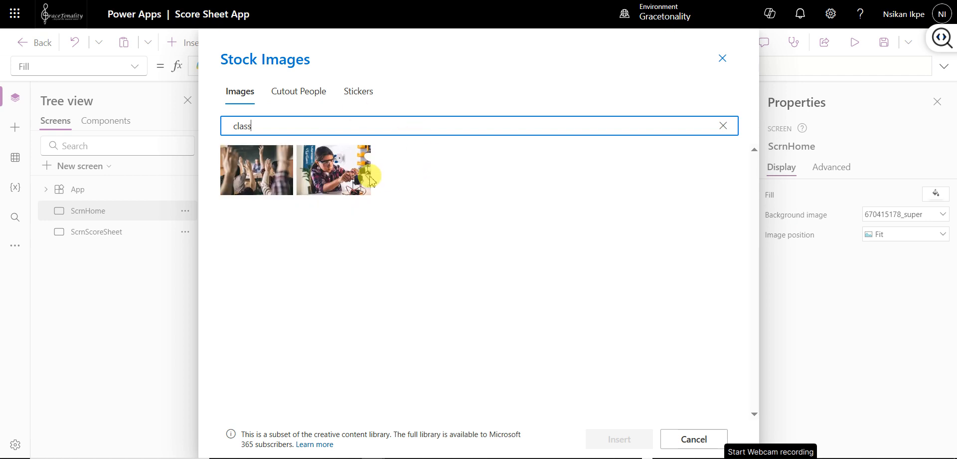
pyautogui.click(344, 178)
pyautogui.click(608, 439)
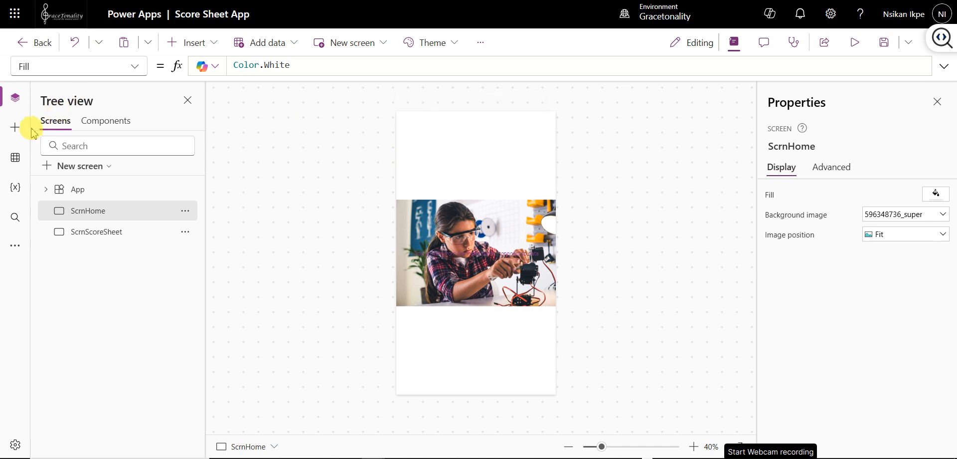
# Start adding a data source to the app and choose SharePoint as its connector
pyautogui.click(15, 158)
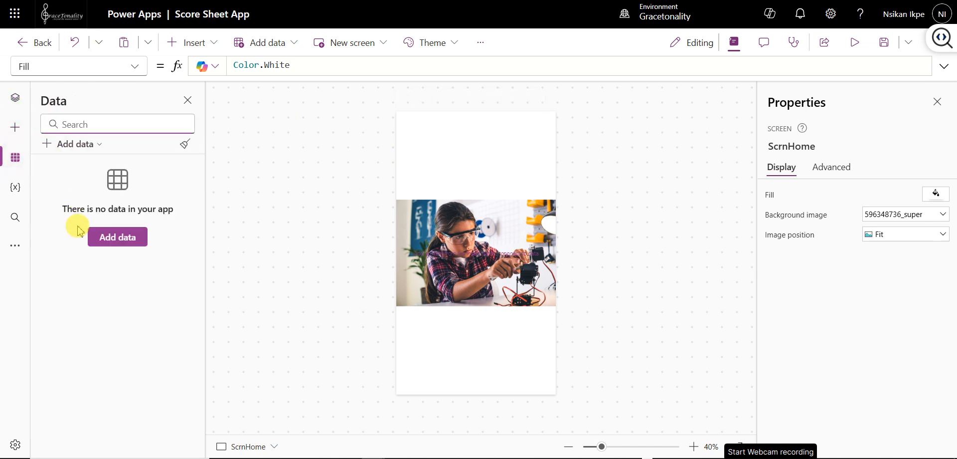
pyautogui.click(101, 243)
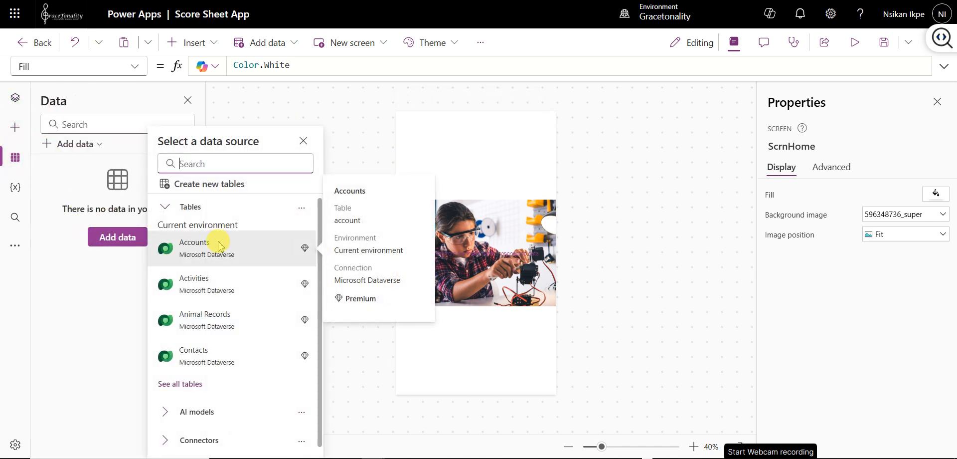
pyautogui.click(207, 440)
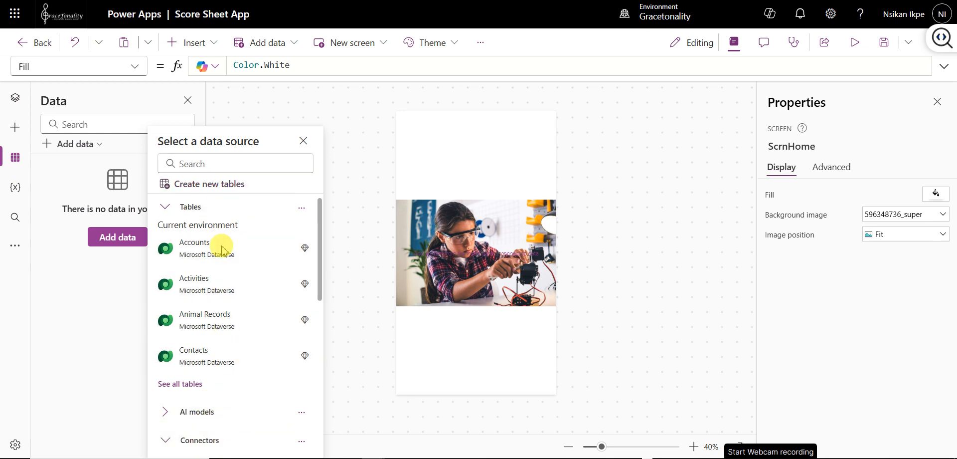
pyautogui.scroll(-5, 224, 399)
pyautogui.scroll(-3, 207, 366)
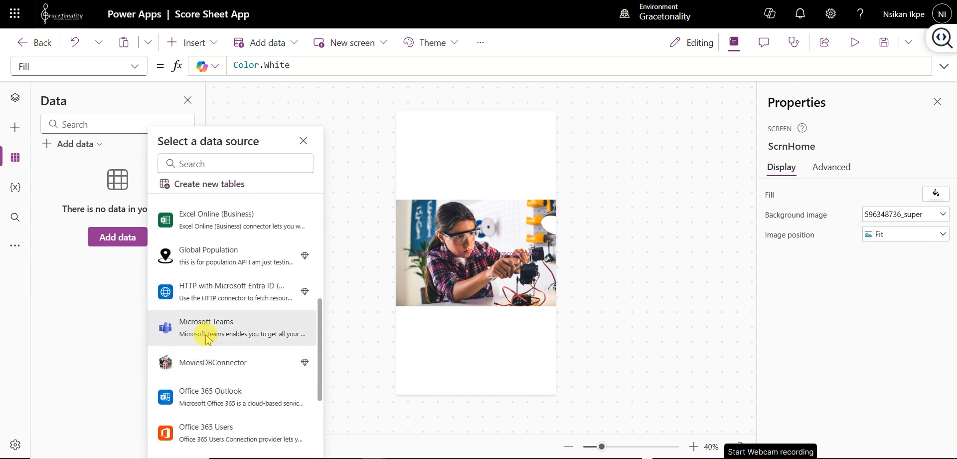
pyautogui.click(191, 370)
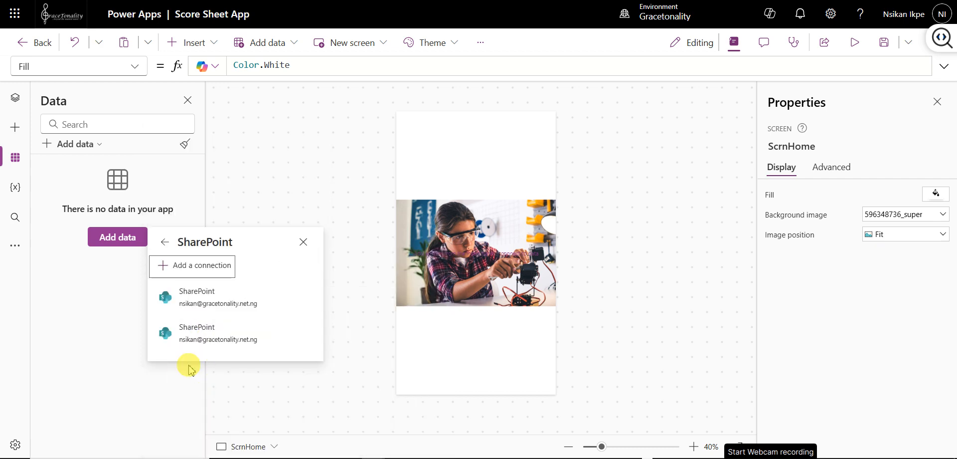
# Connect to the M365 Trainings and Projects - Proof of Wo... site through the first existing SharePoint connection and add its ScoreSheet list
pyautogui.click(185, 302)
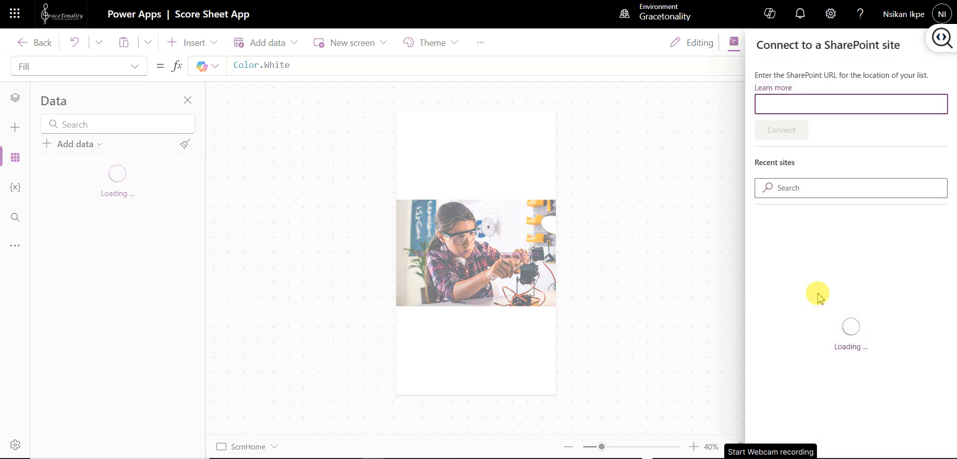
pyautogui.click(811, 193)
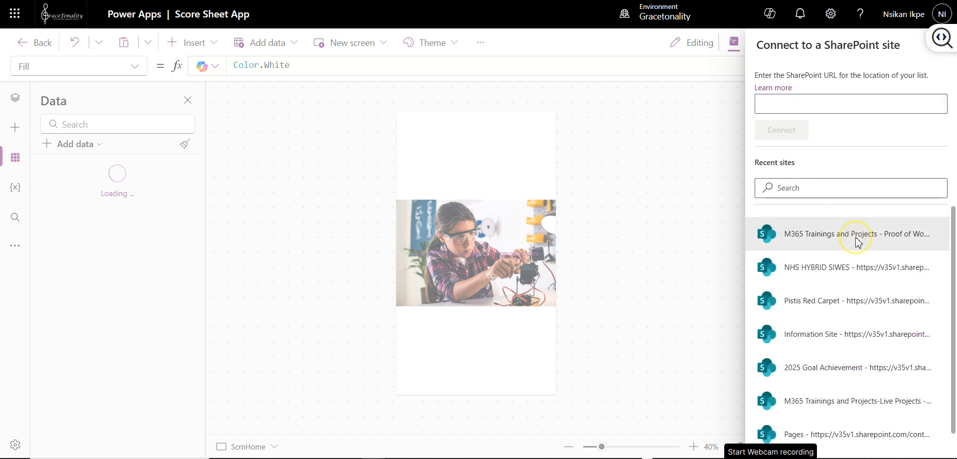
pyautogui.click(798, 235)
pyautogui.click(791, 160)
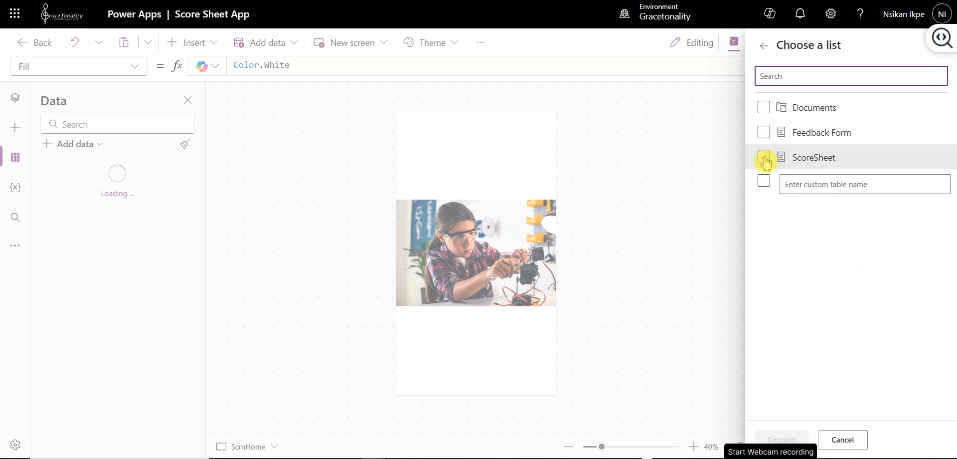
pyautogui.click(784, 439)
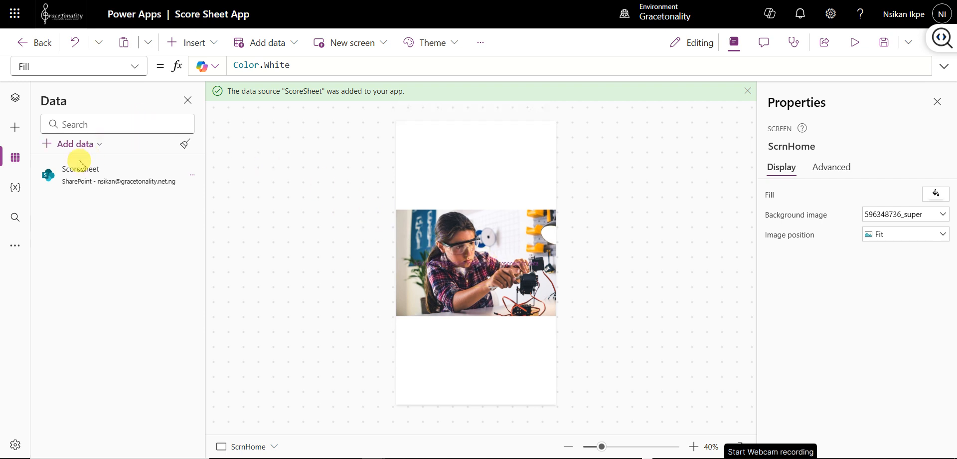
pyautogui.moveTo(171, 178)
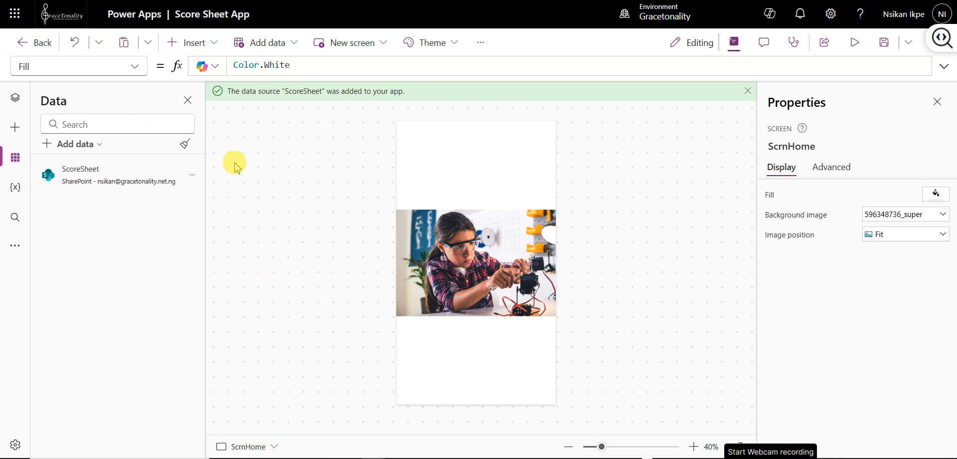
# Add a text label to ScrnHome and give it the amber fill RGBA(255, 191, 0, 1)
pyautogui.click(218, 44)
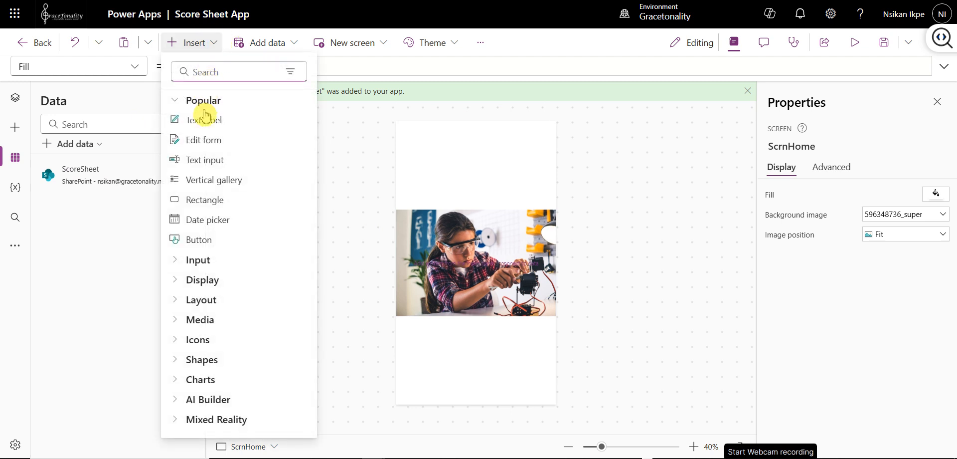
pyautogui.click(200, 125)
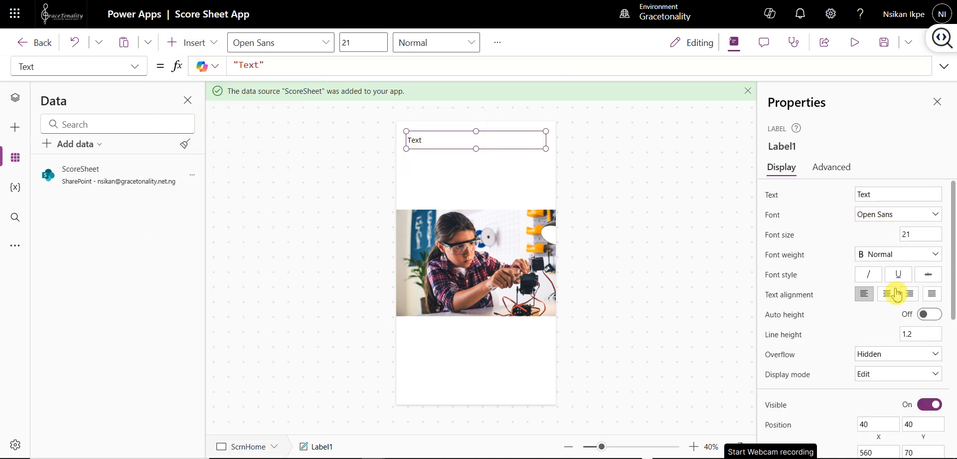
pyautogui.scroll(-5, 887, 279)
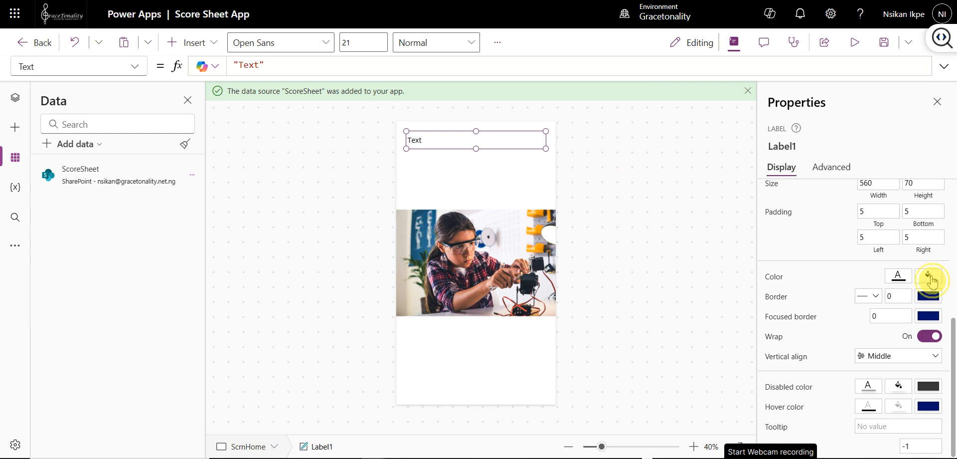
pyautogui.click(928, 274)
pyautogui.click(928, 275)
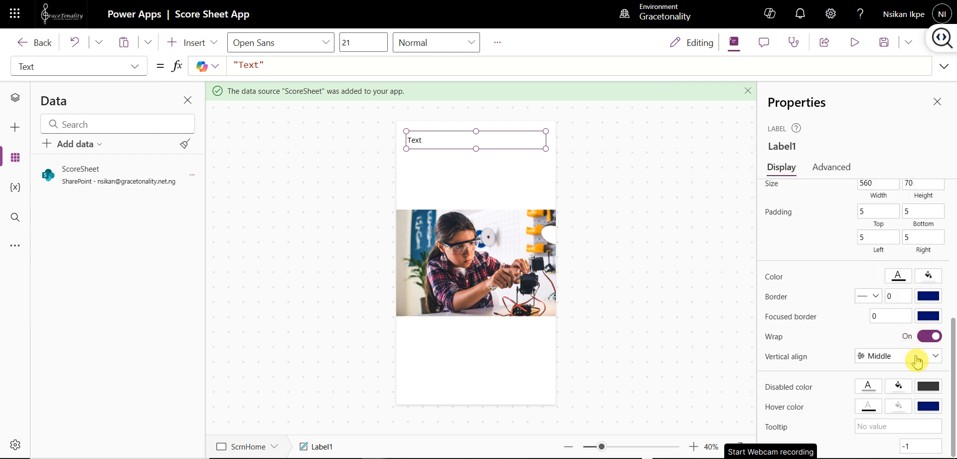
pyautogui.click(928, 275)
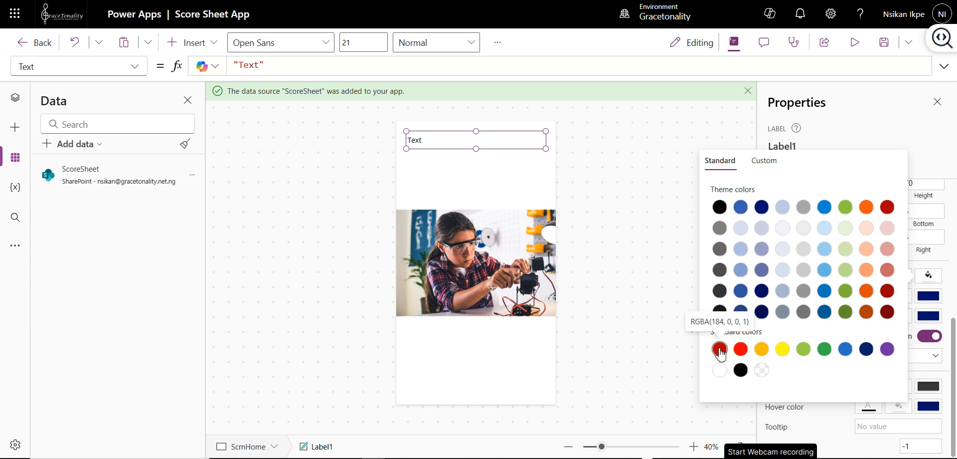
pyautogui.click(719, 349)
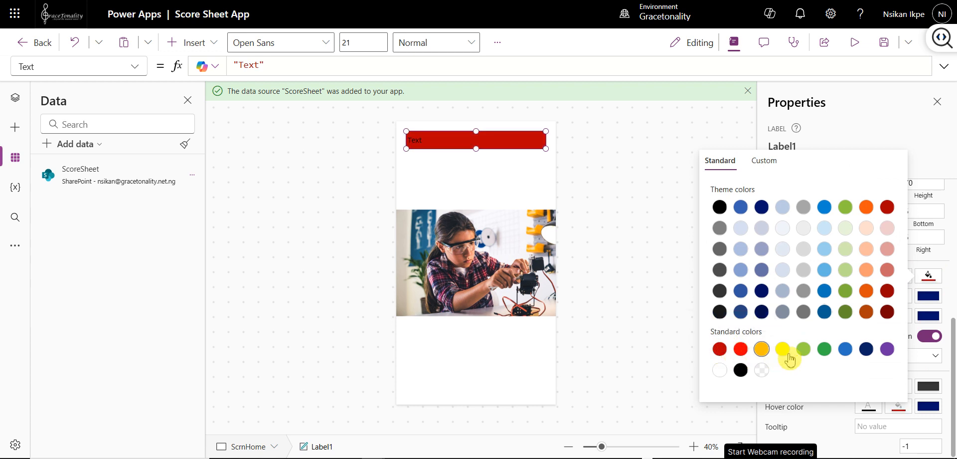
pyautogui.click(887, 291)
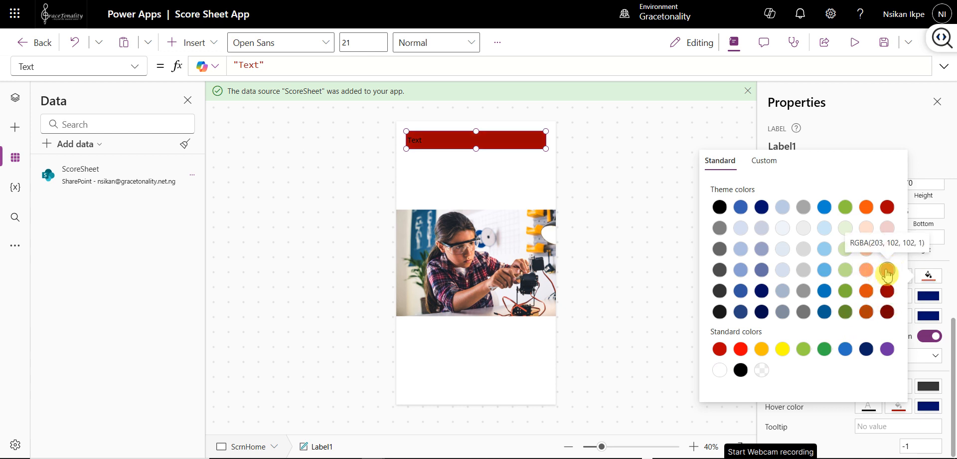
pyautogui.click(887, 271)
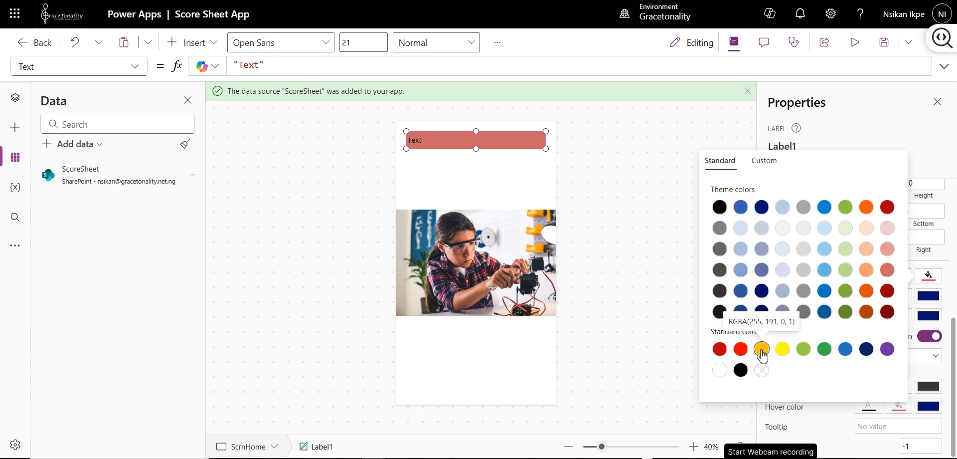
pyautogui.click(761, 352)
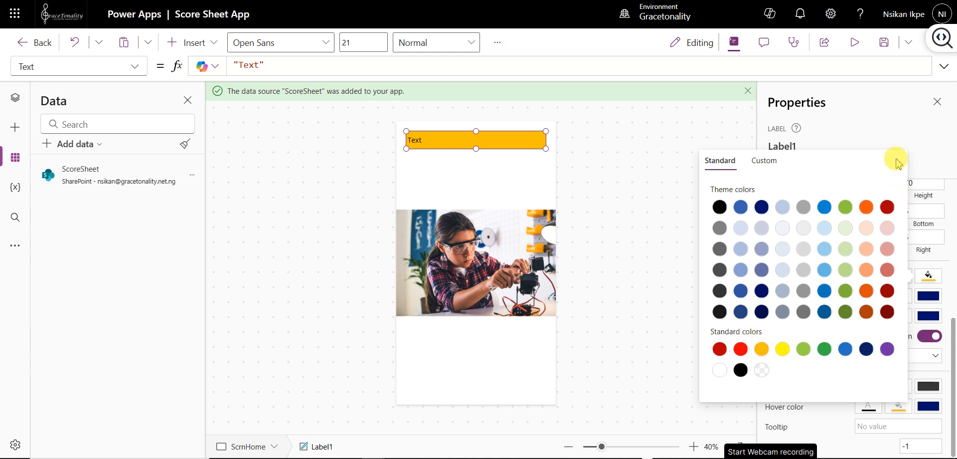
pyautogui.click(925, 152)
# Set the amber label's text color to dark blue and its border thickness to 2
pyautogui.click(897, 275)
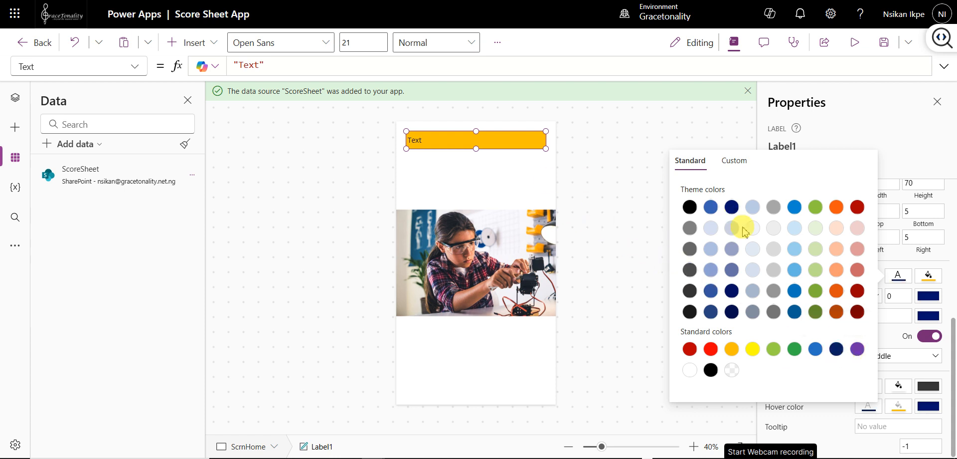
pyautogui.click(899, 337)
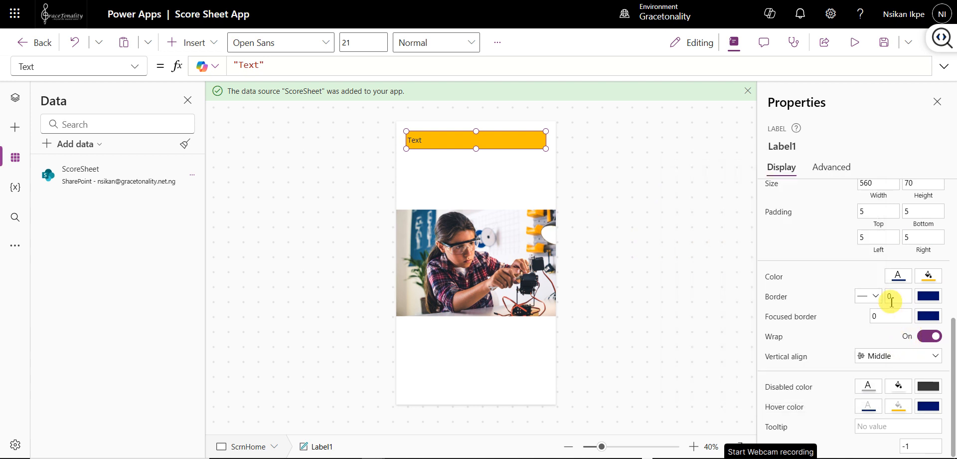
pyautogui.click(901, 298)
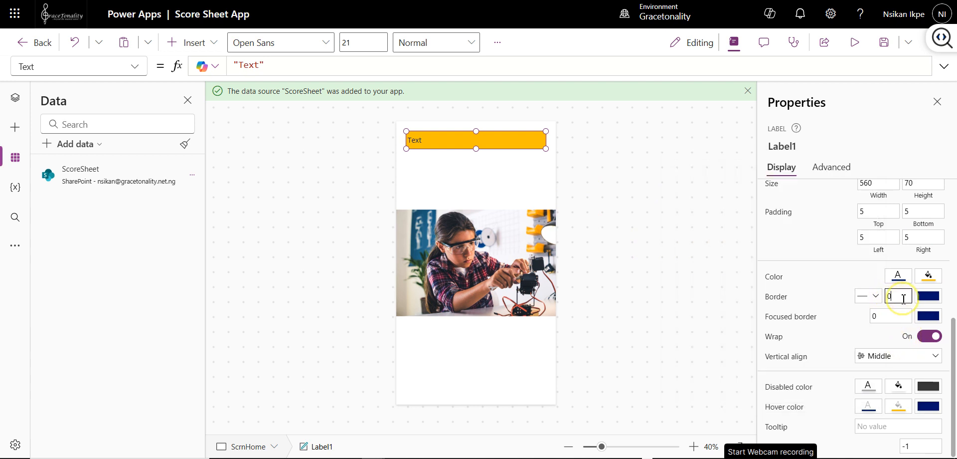
pyautogui.moveTo(889, 297); pyautogui.dragTo(882, 301)
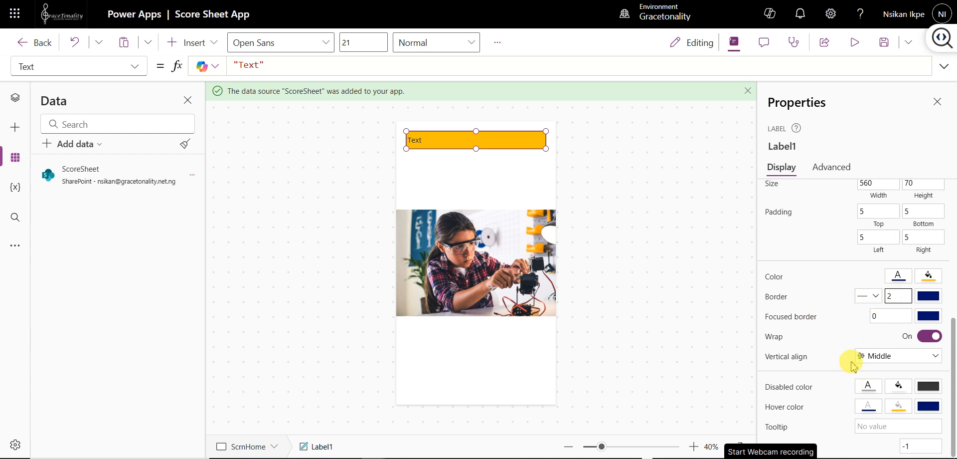
# Set the amber label's text to "Welcome To Student Score Sheet"
pyautogui.scroll(5, 855, 309)
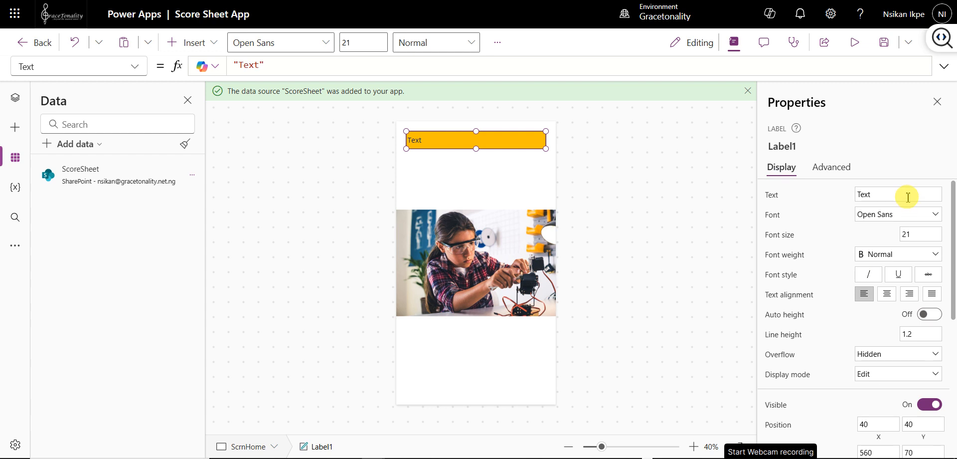
pyautogui.click(908, 197)
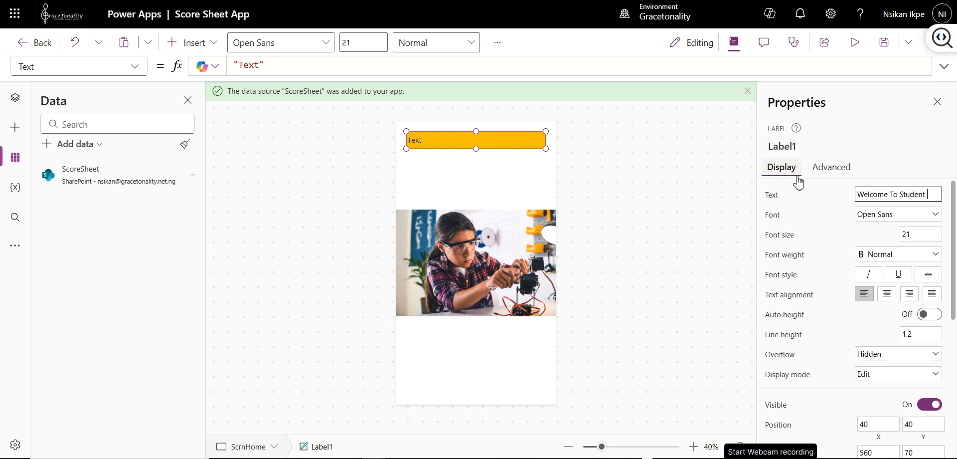
pyautogui.write('re Sheet')
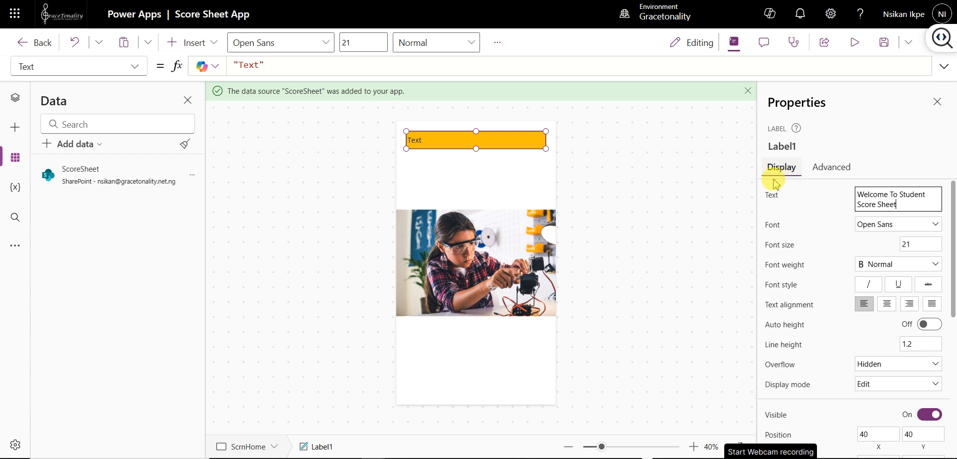
pyautogui.click(642, 230)
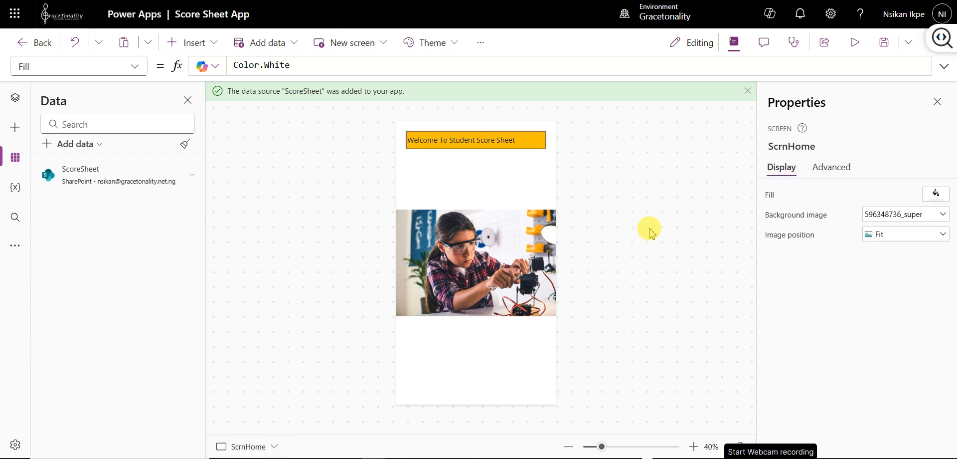
# Center the welcome label's text and set its font weight to Semibold
pyautogui.click(511, 140)
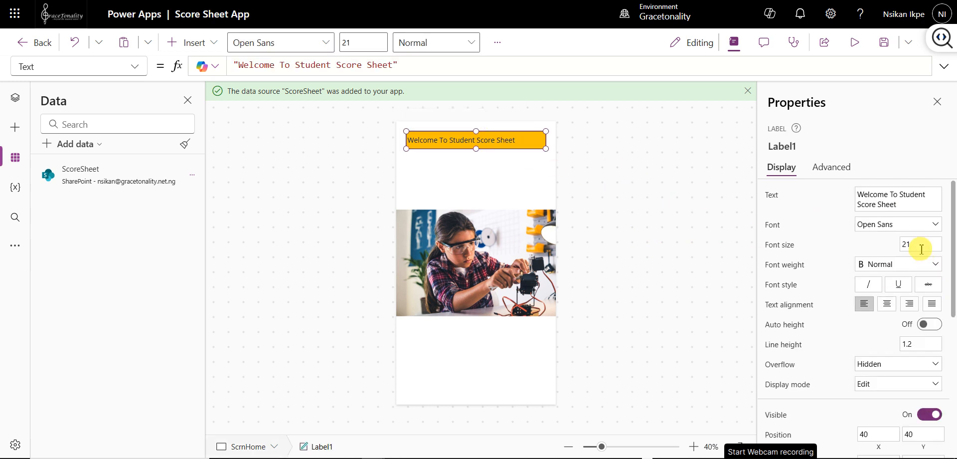
pyautogui.click(887, 305)
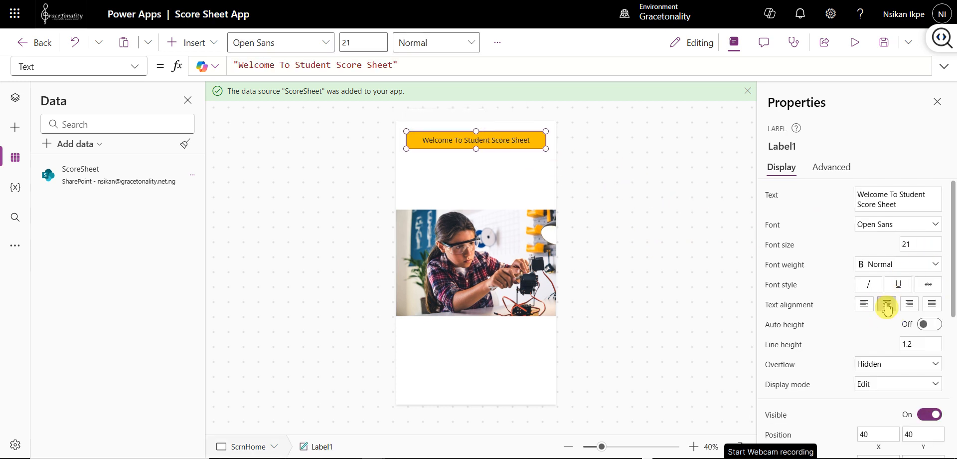
pyautogui.click(902, 268)
pyautogui.click(877, 279)
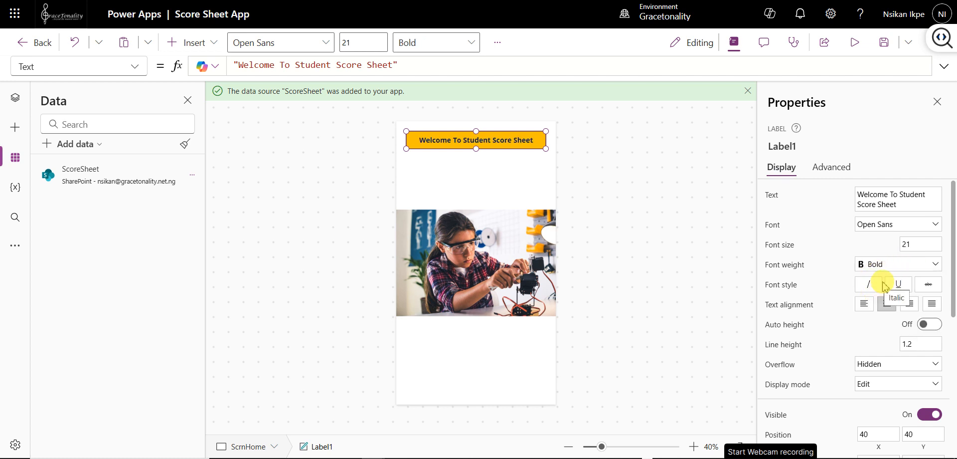
pyautogui.click(895, 269)
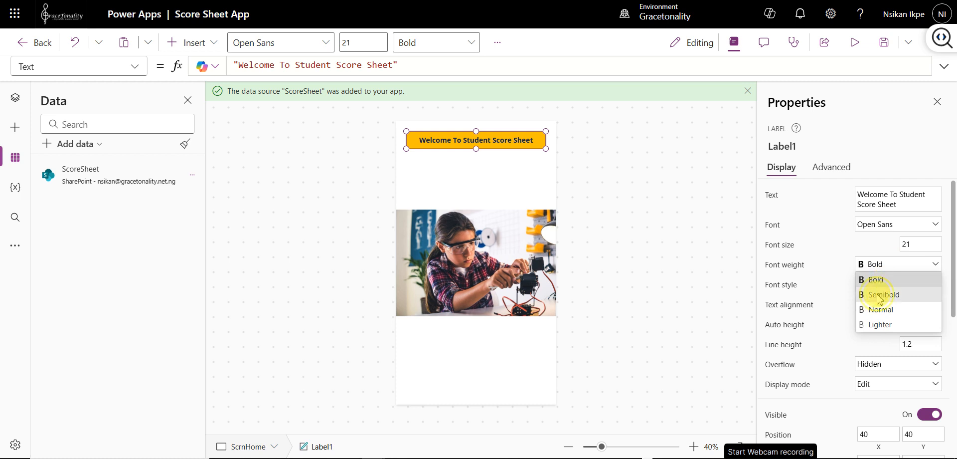
pyautogui.click(879, 294)
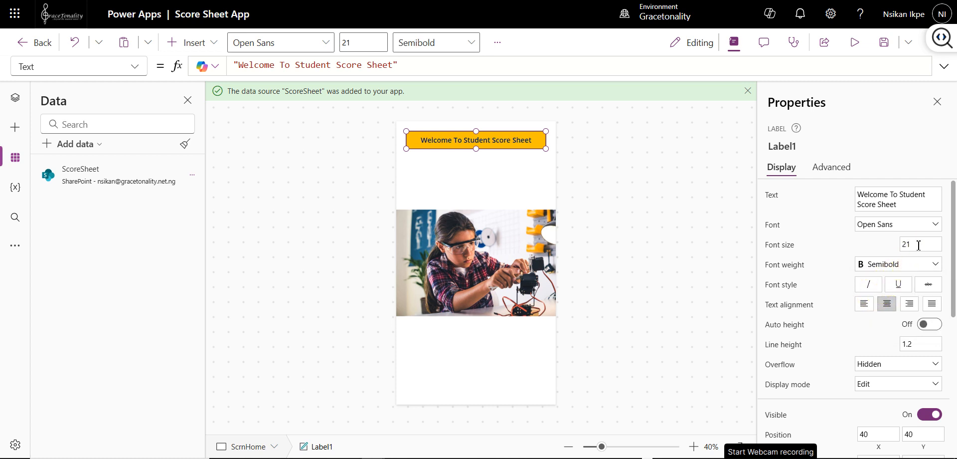
# Set the welcome label's font size to 24
pyautogui.click(900, 245)
pyautogui.write('26')
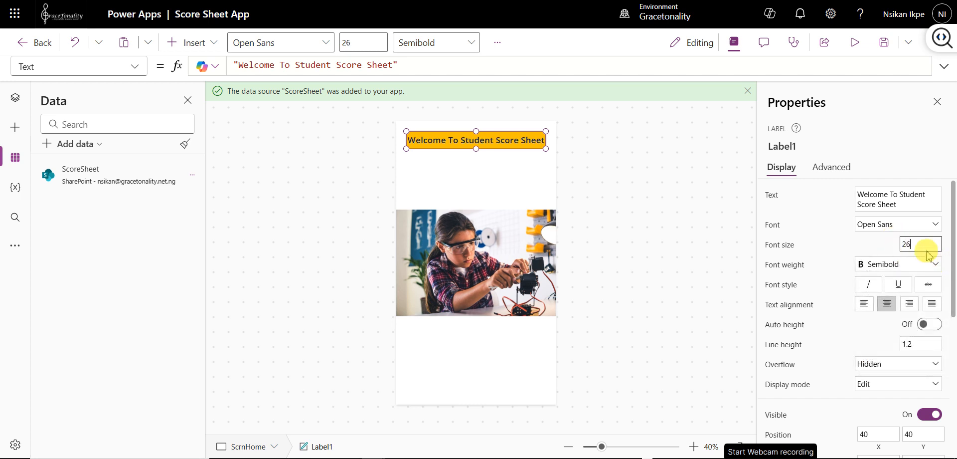
pyautogui.moveTo(918, 245); pyautogui.dragTo(889, 239)
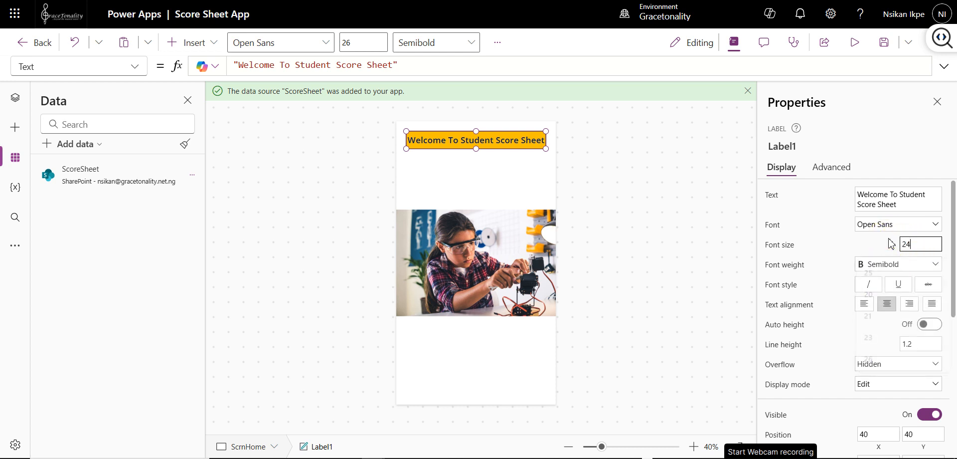
pyautogui.write('24')
pyautogui.click(876, 233)
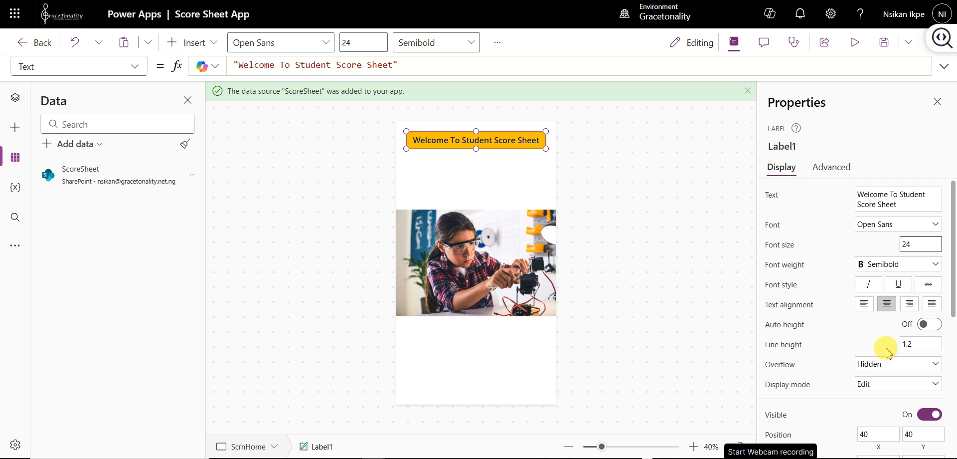
pyautogui.scroll(-1, 887, 342)
pyautogui.scroll(-4, 892, 338)
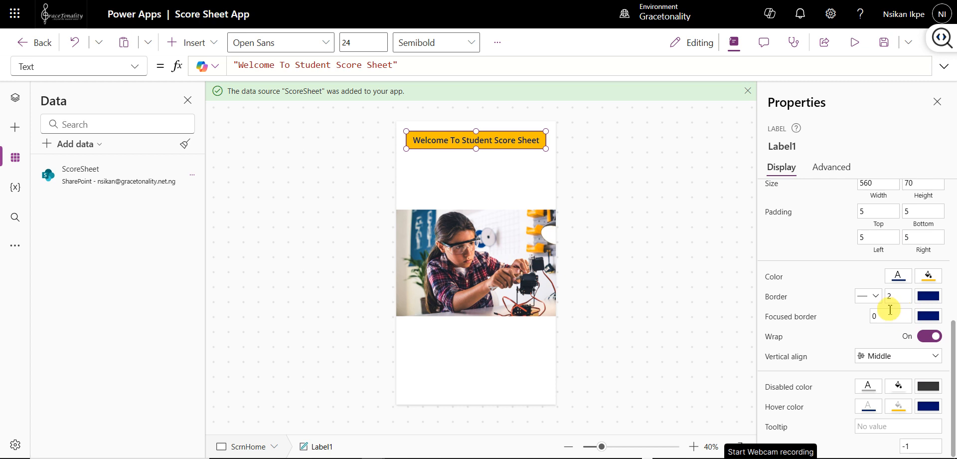
pyautogui.click(861, 294)
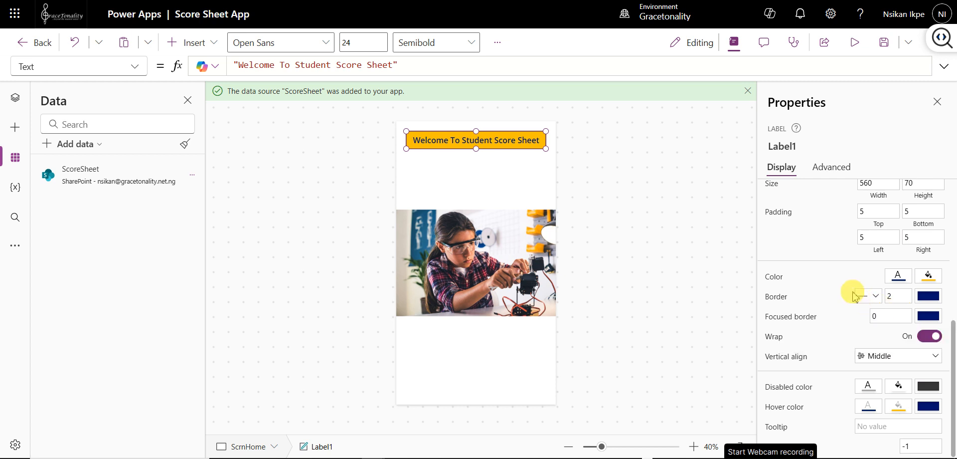
pyautogui.click(685, 222)
# Move the welcome label down to Y 60 and stretch it across the full width of the home screen
pyautogui.click(488, 141)
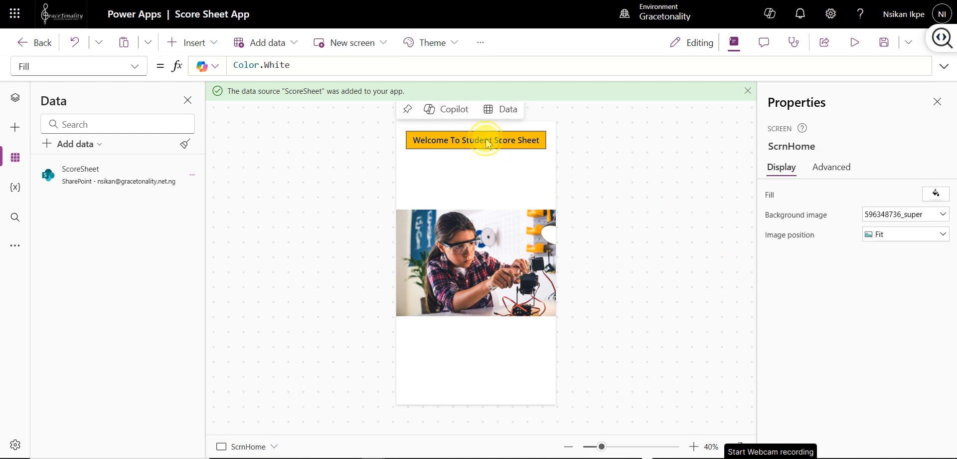
pyautogui.moveTo(487, 141)
pyautogui.mouseDown()
pyautogui.moveTo(469, 142)
pyautogui.moveTo(485, 150)
pyautogui.mouseUp()
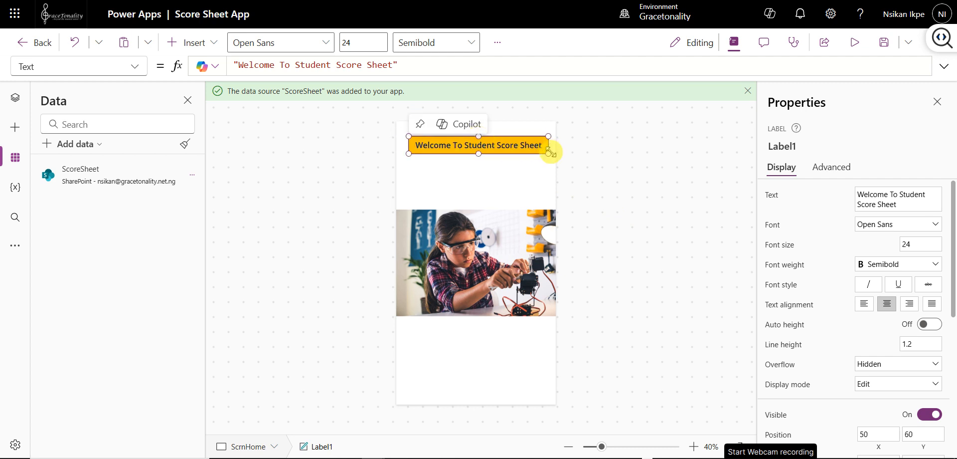
pyautogui.moveTo(548, 153); pyautogui.dragTo(556, 154)
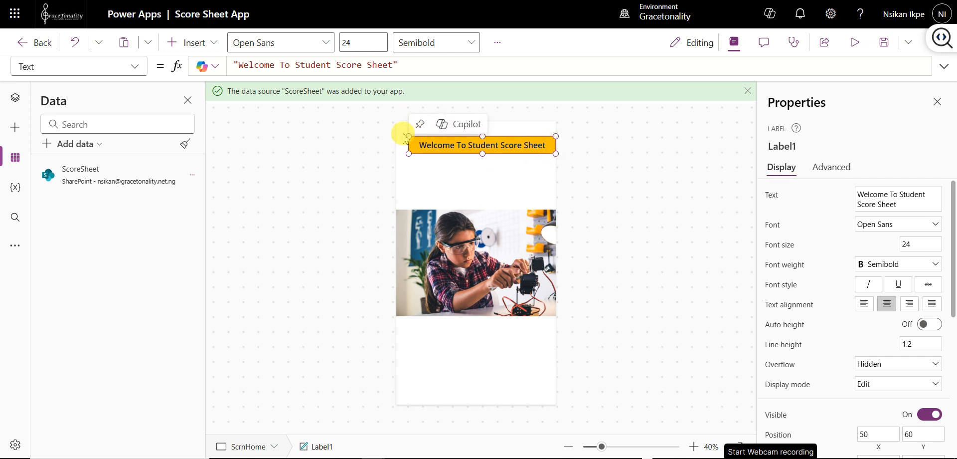
pyautogui.moveTo(410, 155); pyautogui.dragTo(384, 158)
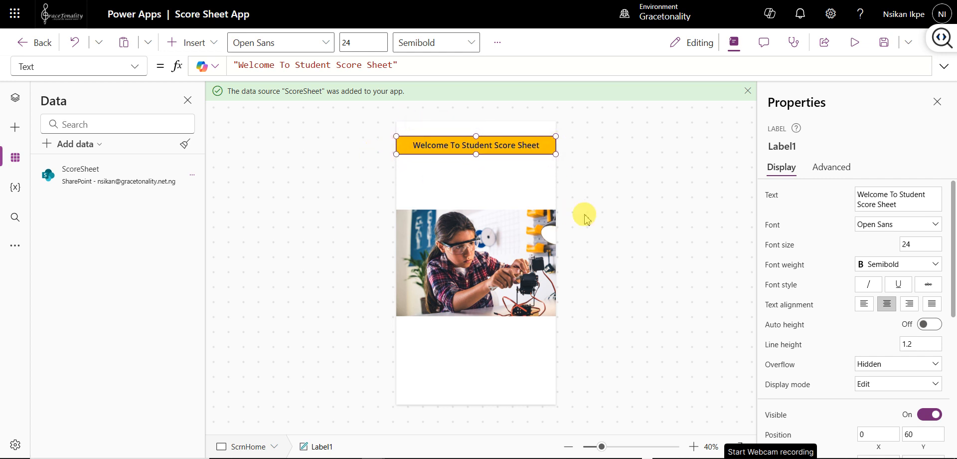
pyautogui.click(638, 220)
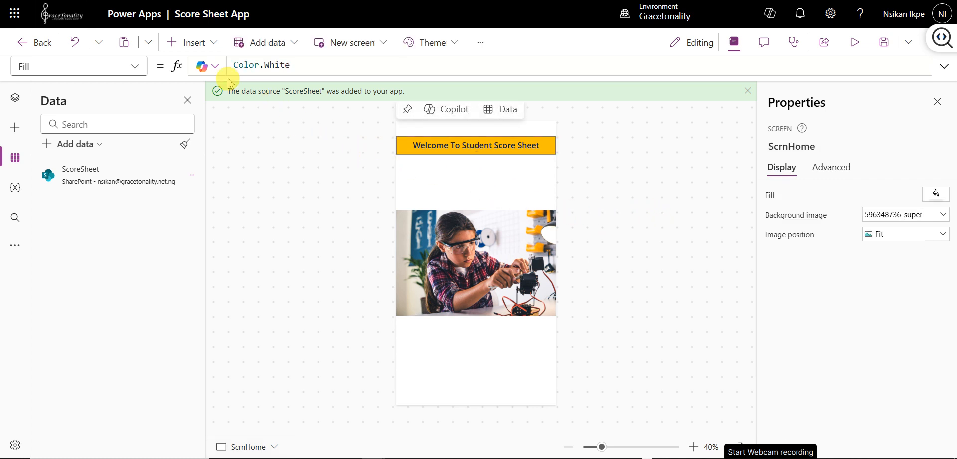
# Insert a button on the home screen and place it centered below the picture at X 180, Y 932
pyautogui.click(214, 48)
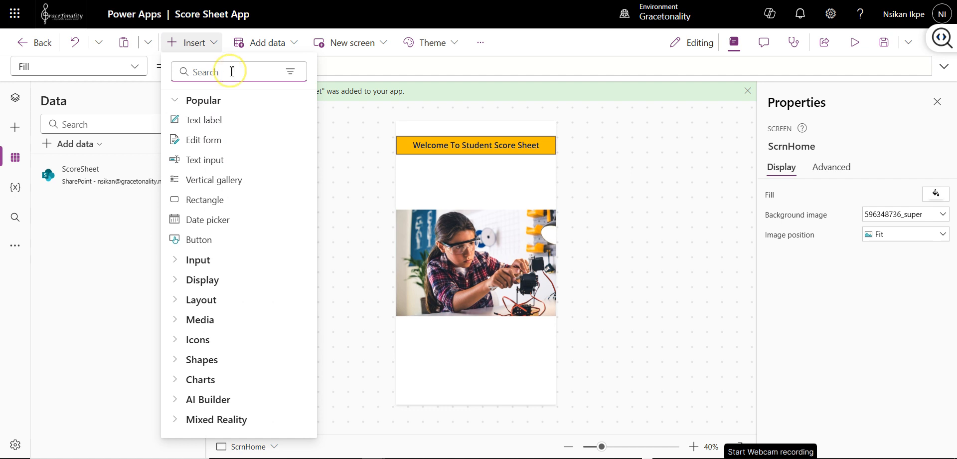
pyautogui.write('butto')
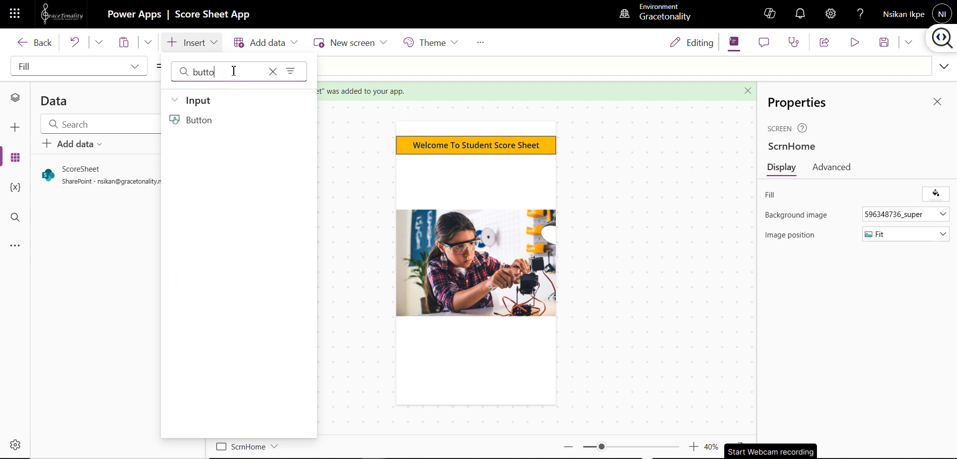
pyautogui.click(198, 120)
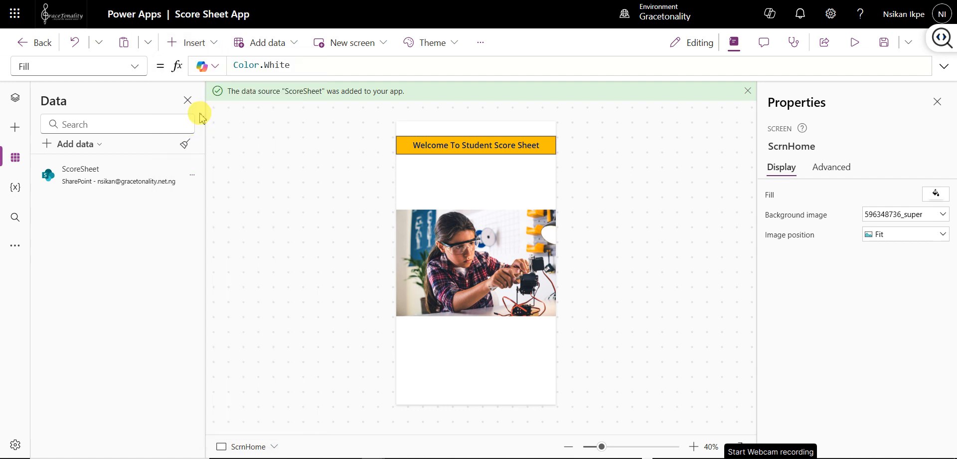
pyautogui.moveTo(434, 142); pyautogui.dragTo(466, 363)
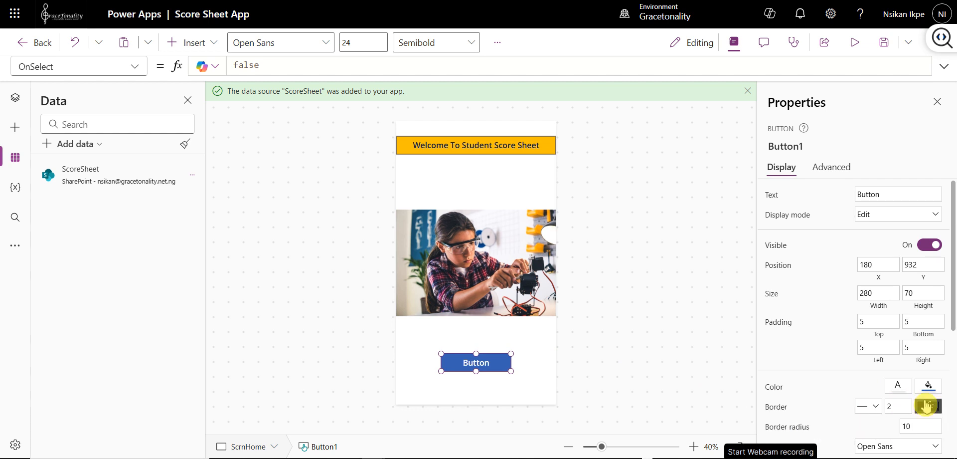
# Try amber and dark blue as the button's fill color, ending on dark blue
pyautogui.scroll(-4, 927, 406)
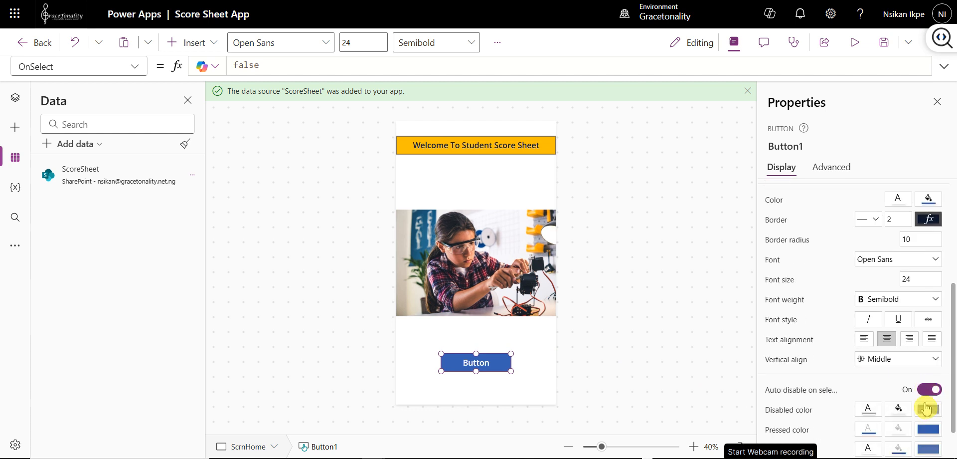
pyautogui.scroll(-1, 901, 364)
pyautogui.scroll(5, 902, 364)
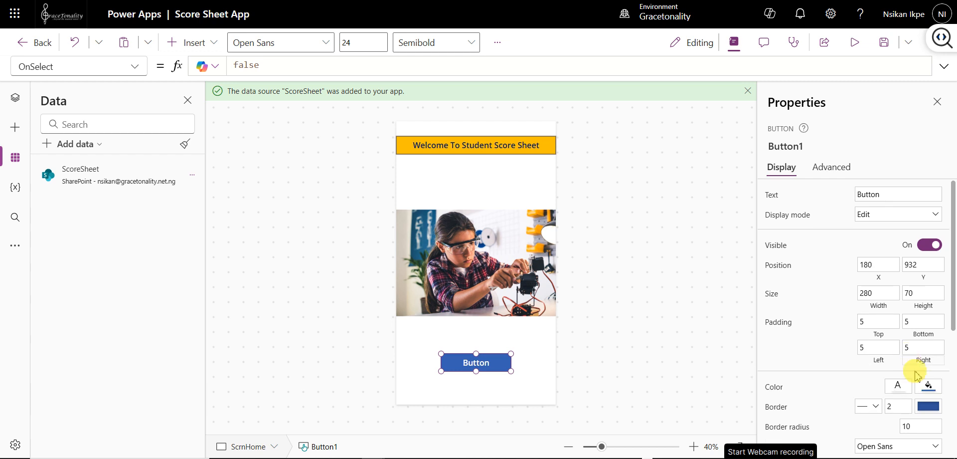
pyautogui.click(928, 386)
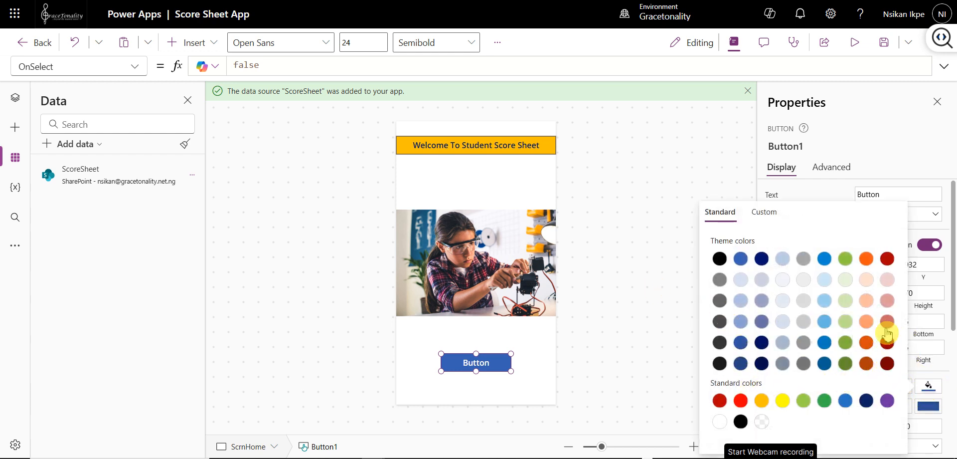
pyautogui.click(761, 401)
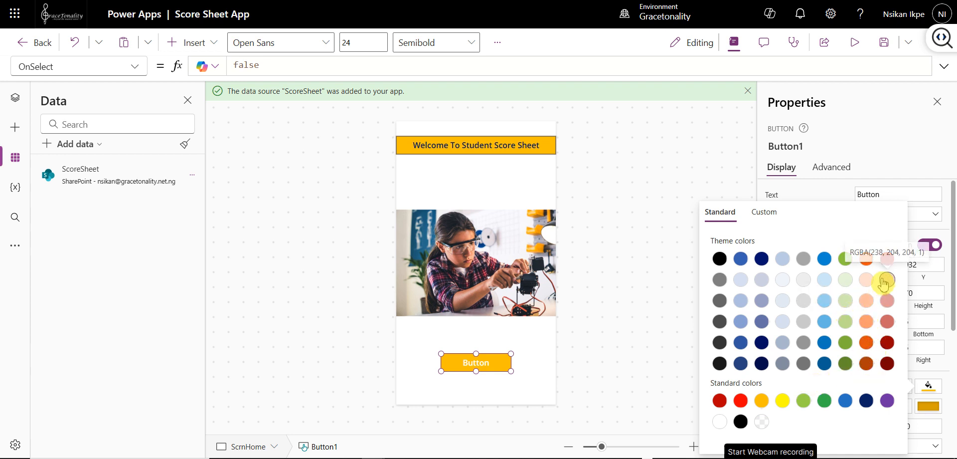
pyautogui.click(868, 402)
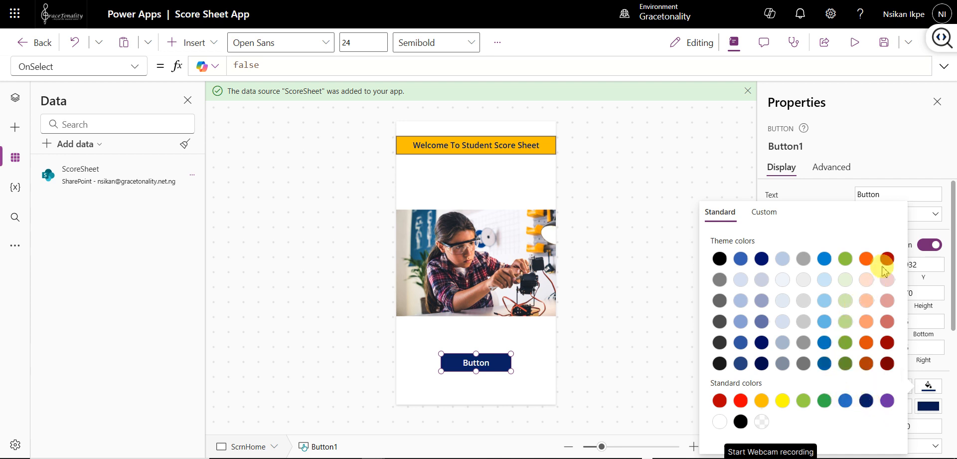
pyautogui.click(937, 164)
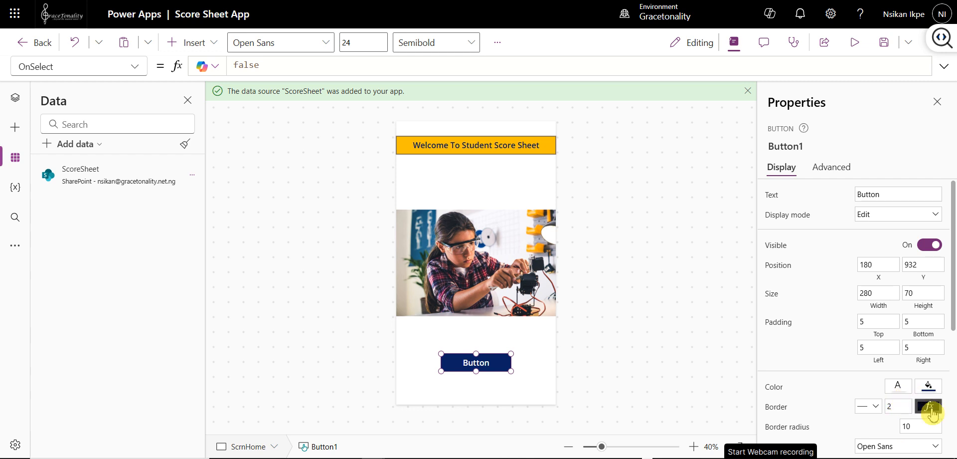
# Set the button's border color formula to ColorFade(Self.Fill, -10%)
pyautogui.click(932, 411)
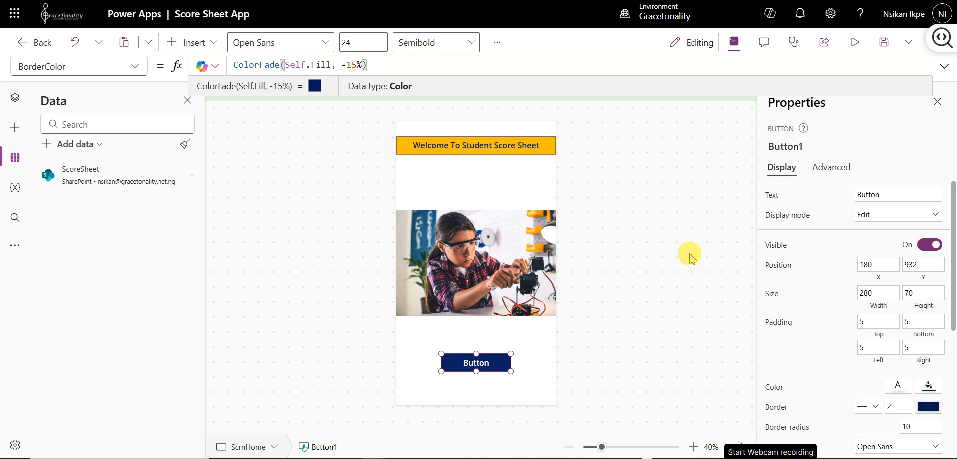
pyautogui.click(353, 65)
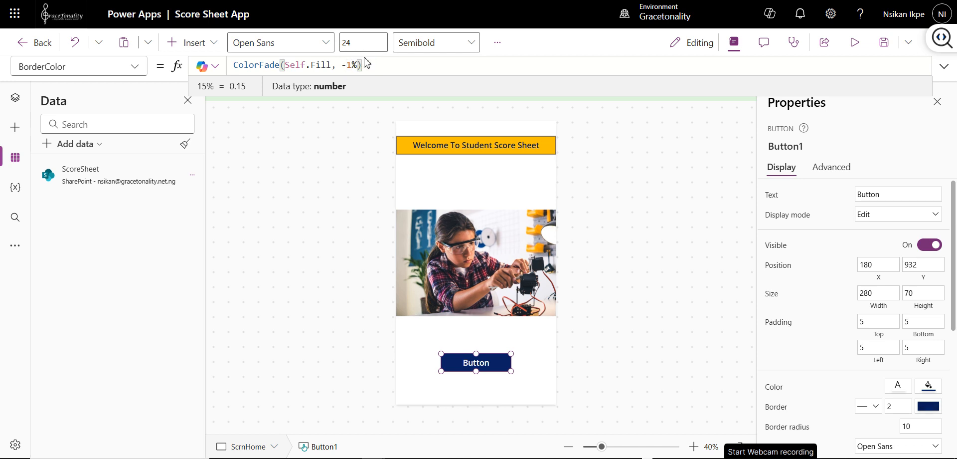
pyautogui.press('Return')
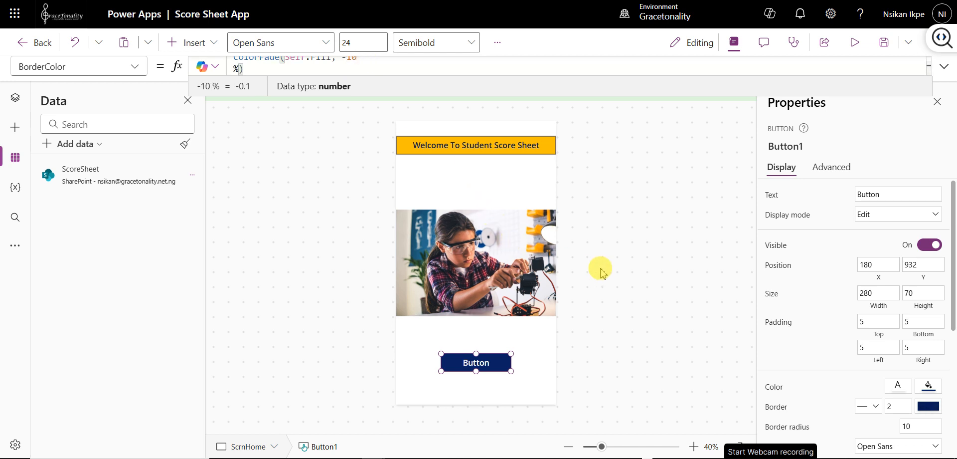
pyautogui.press('BackSpace')
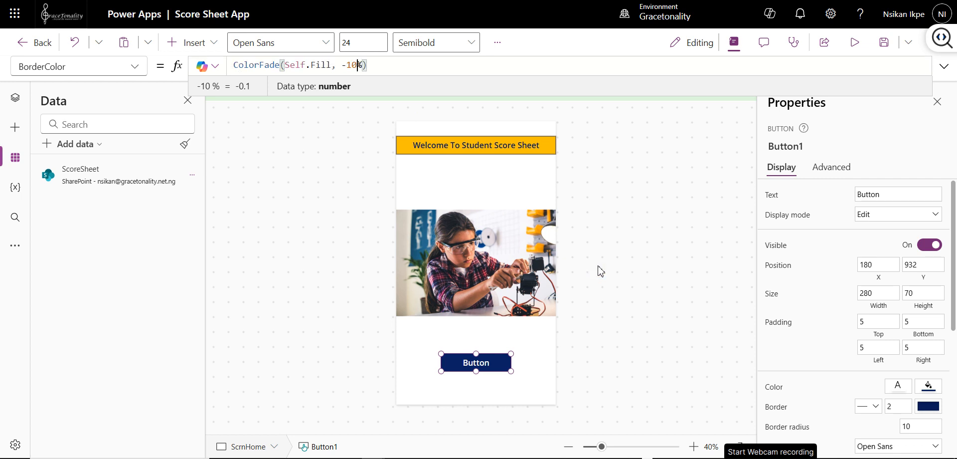
pyautogui.click(620, 259)
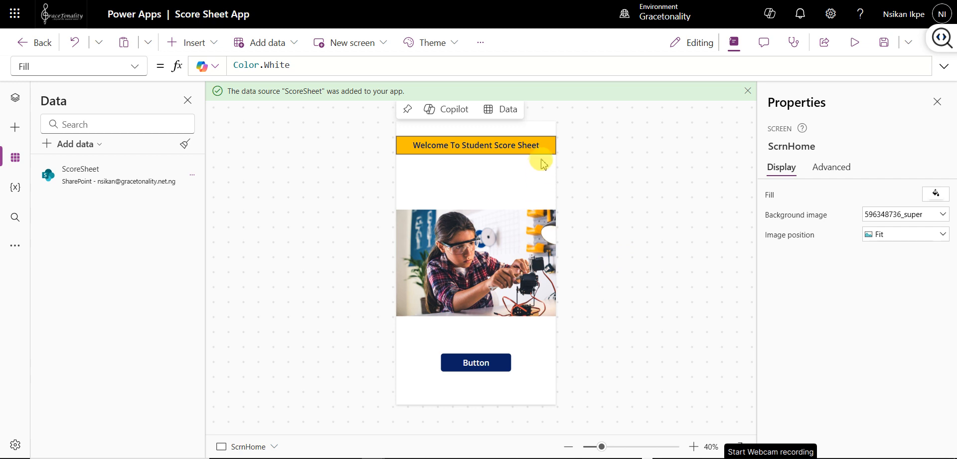
# Set the button's fill color to the same amber as the welcome label
pyautogui.click(465, 361)
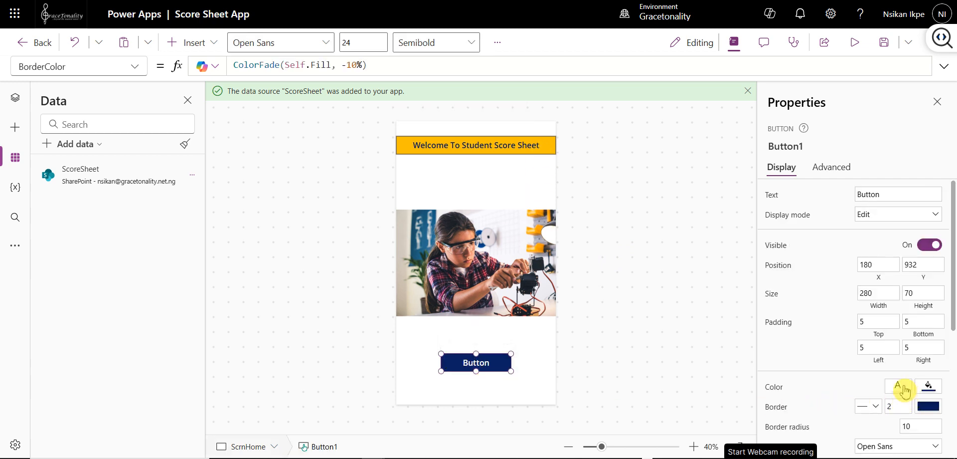
pyautogui.click(928, 385)
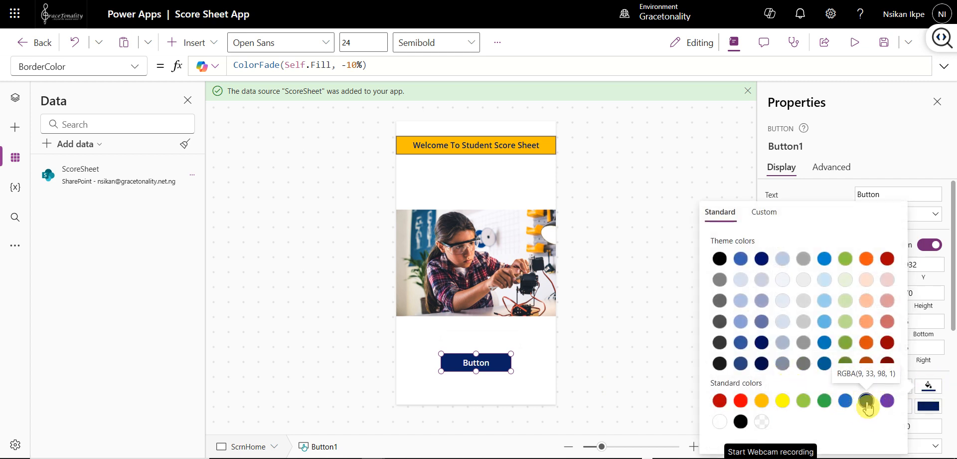
pyautogui.click(848, 402)
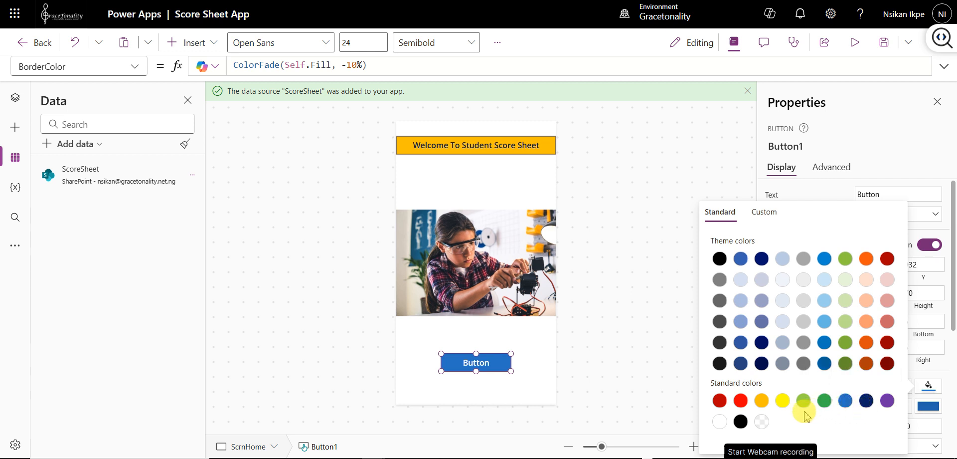
pyautogui.click(761, 399)
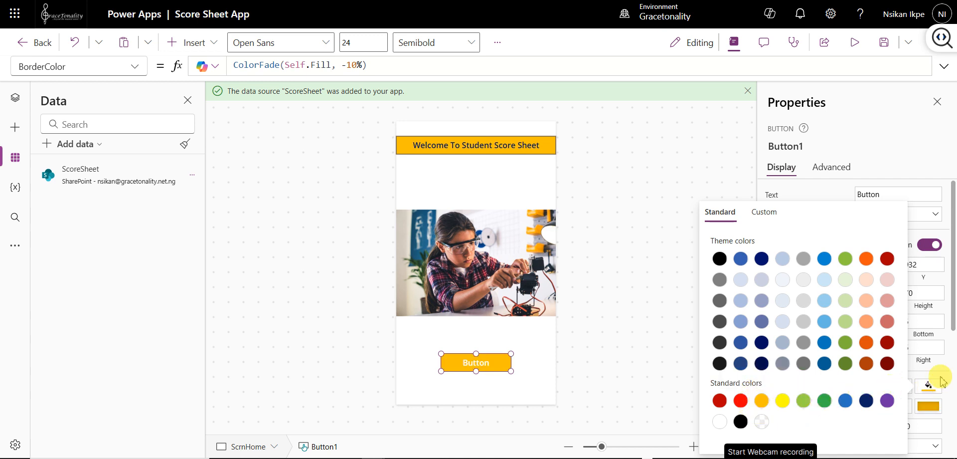
pyautogui.click(940, 380)
# Set the button's text color to dark blue RGBA(9, 33, 98, 1) and its border thickness to 2
pyautogui.click(897, 386)
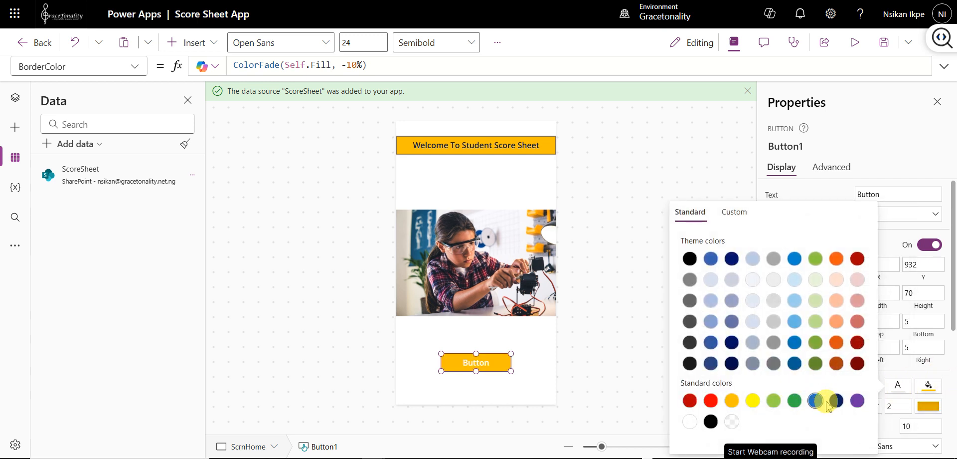
pyautogui.click(837, 402)
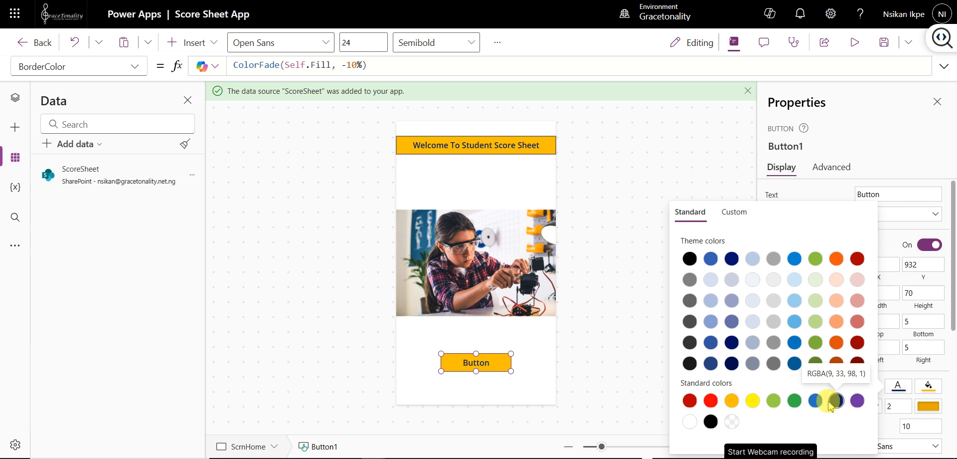
pyautogui.click(940, 366)
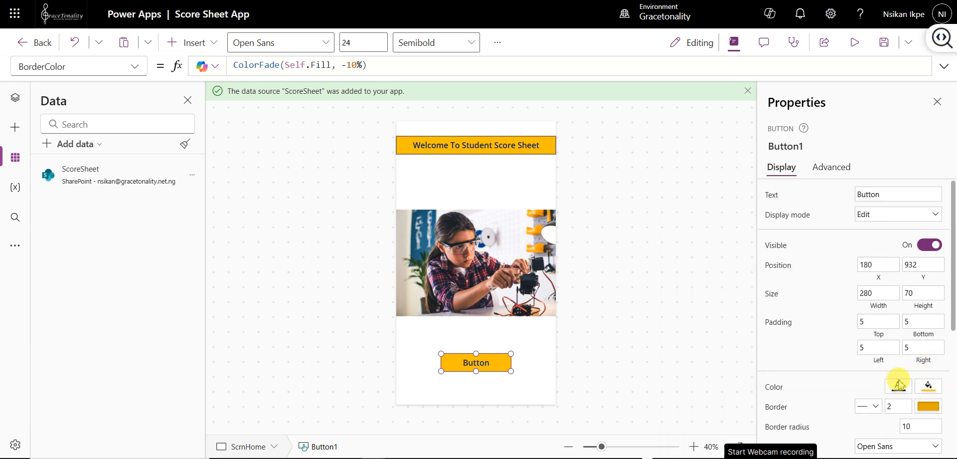
pyautogui.click(896, 406)
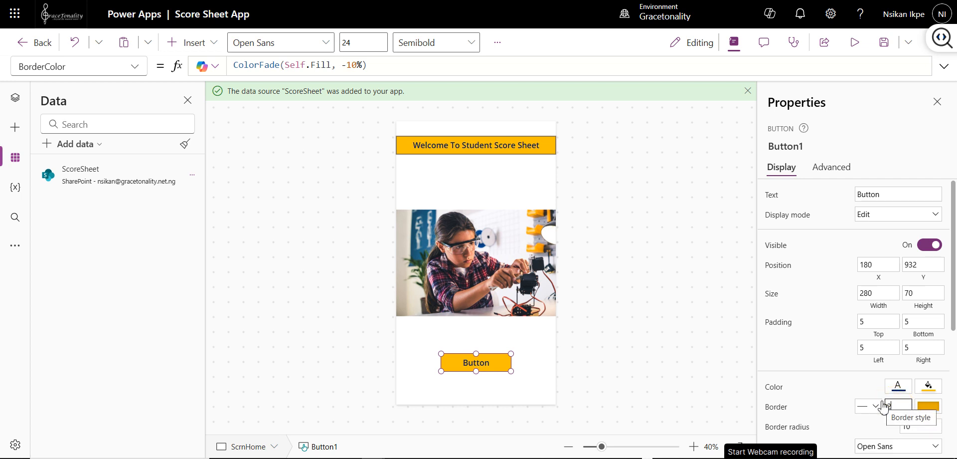
pyautogui.click(889, 405)
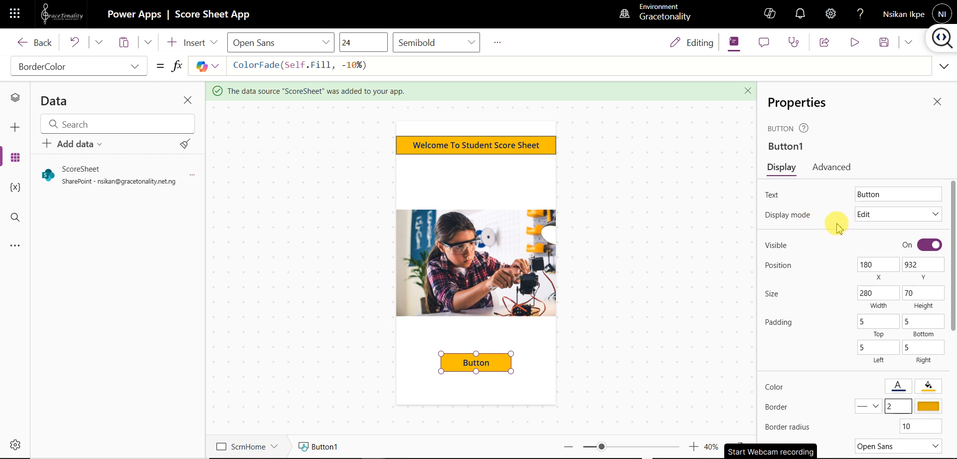
# Set the border color of the button's disabled state to black
pyautogui.scroll(-5, 823, 264)
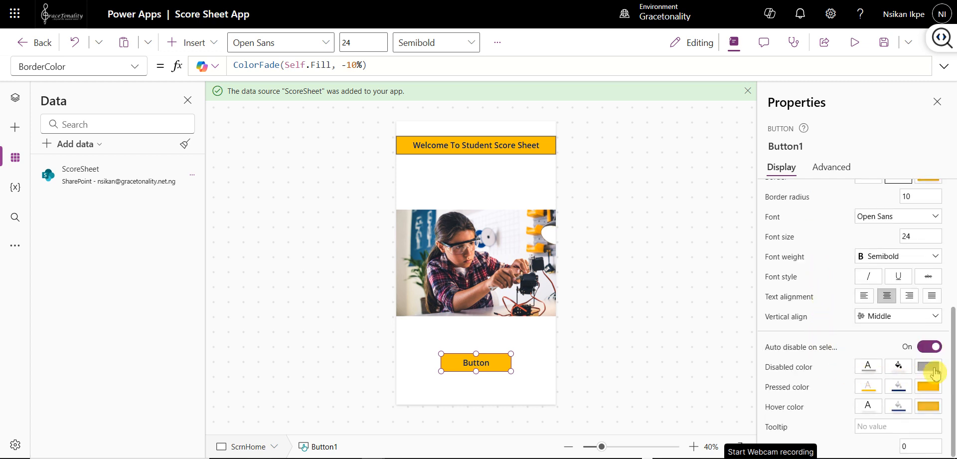
pyautogui.click(934, 373)
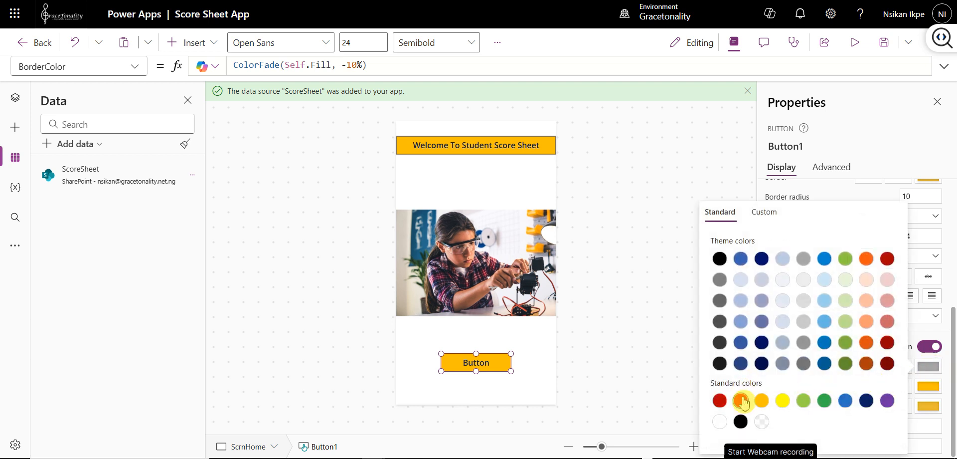
pyautogui.click(743, 402)
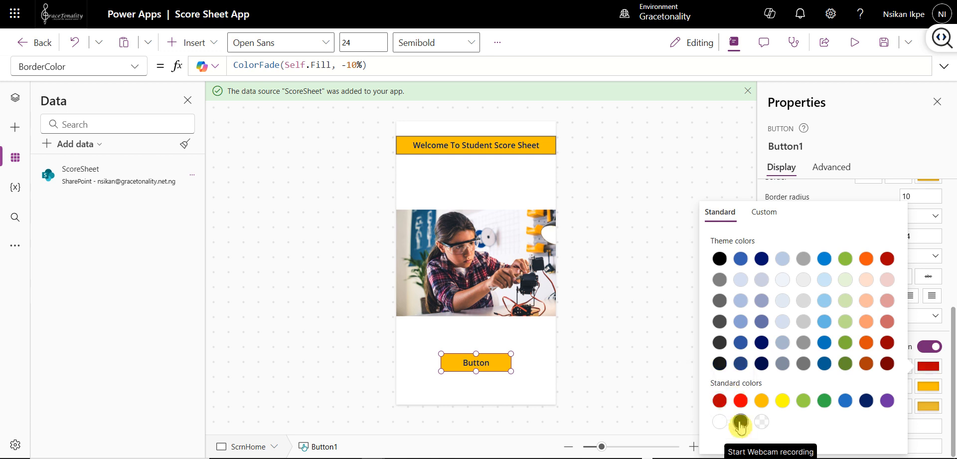
pyautogui.click(741, 422)
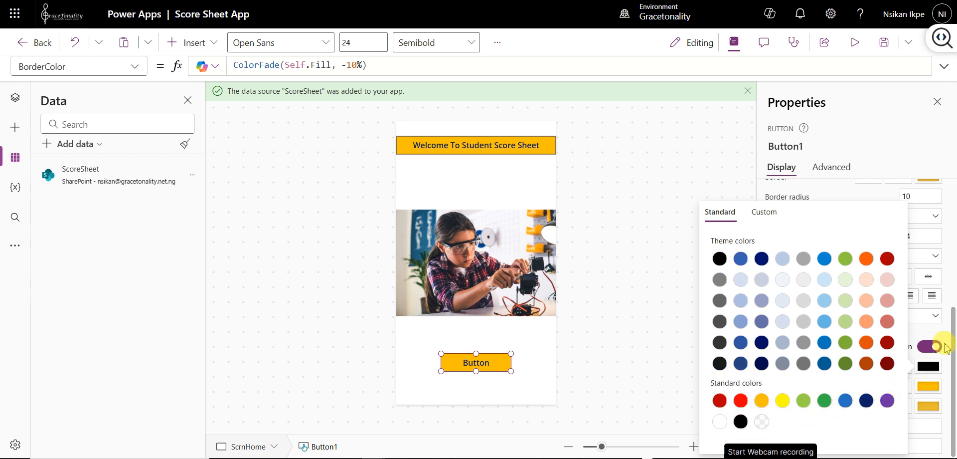
# Set the fill color of the button's disabled state to the standard amber
pyautogui.click(934, 343)
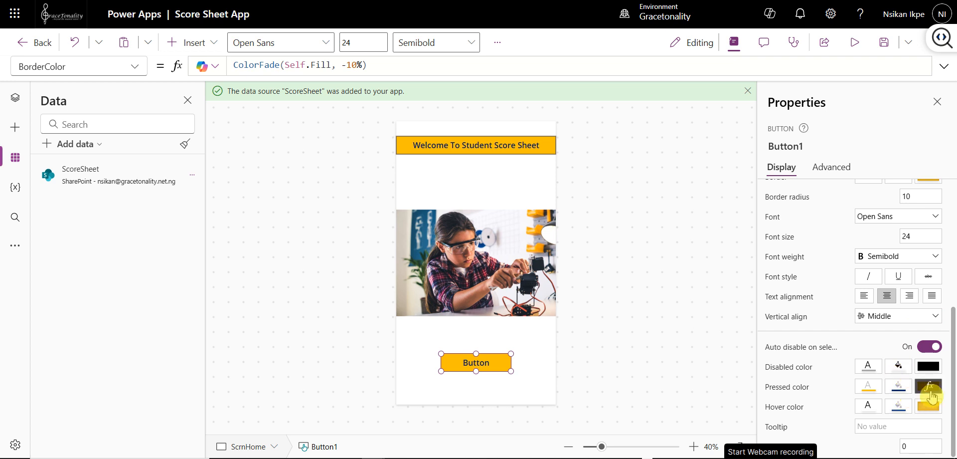
pyautogui.click(890, 382)
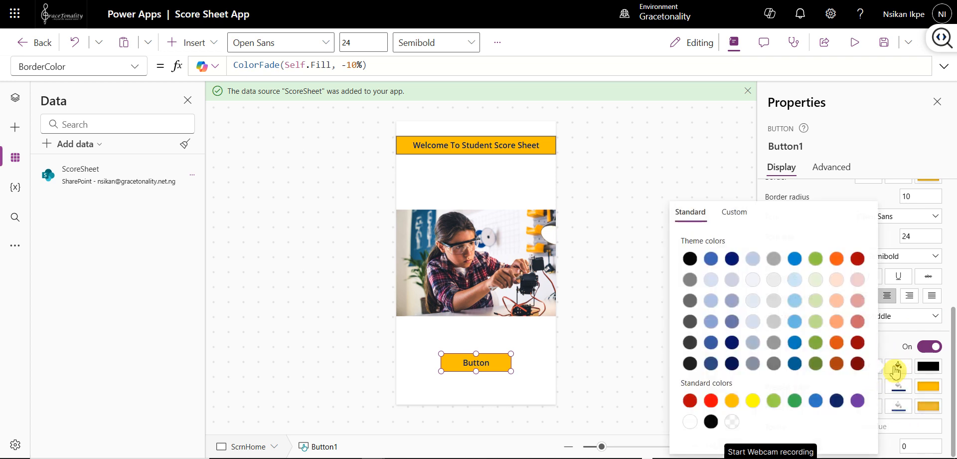
pyautogui.click(711, 403)
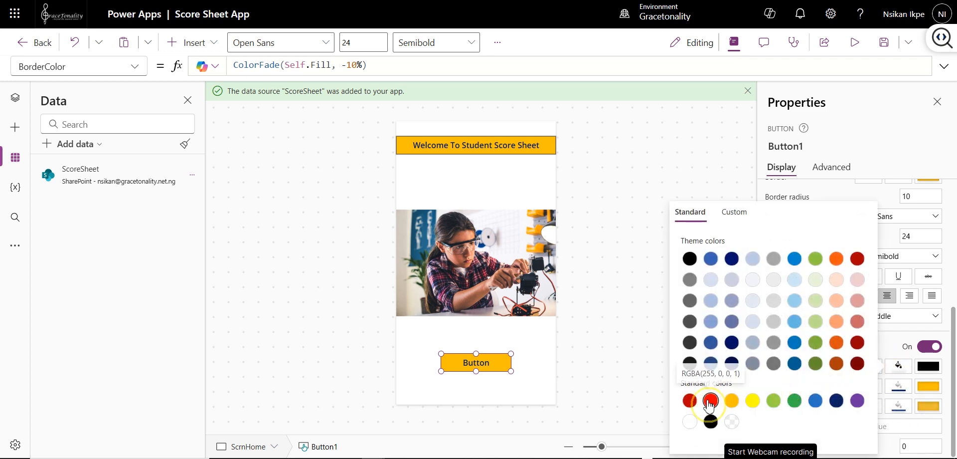
pyautogui.click(735, 405)
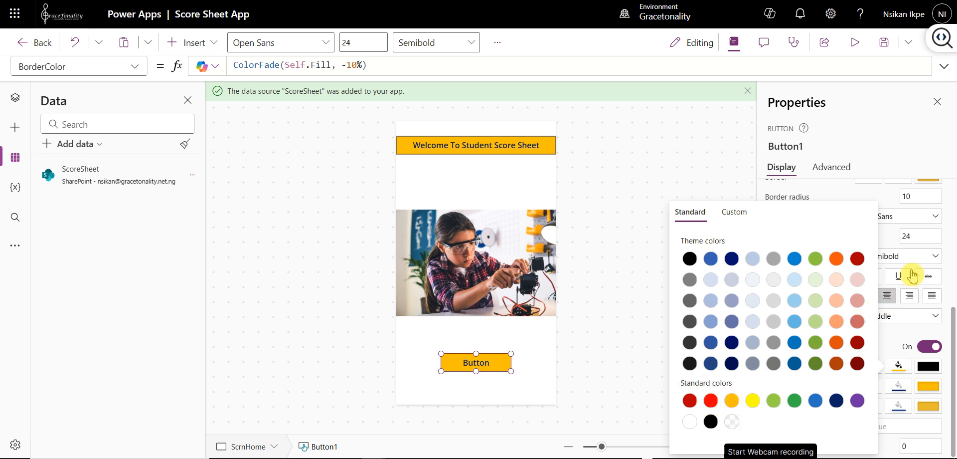
pyautogui.click(859, 198)
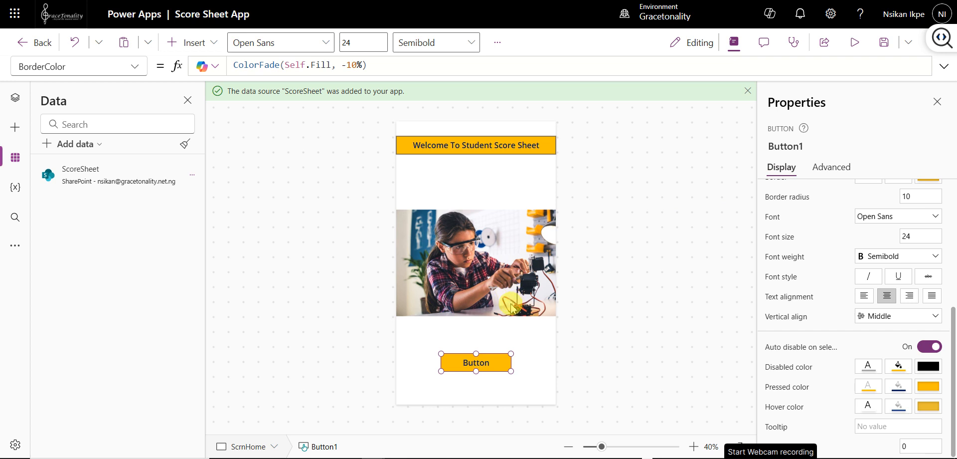
# Change the button's text color to the darkest navy shade among the theme colors
pyautogui.scroll(4, 832, 351)
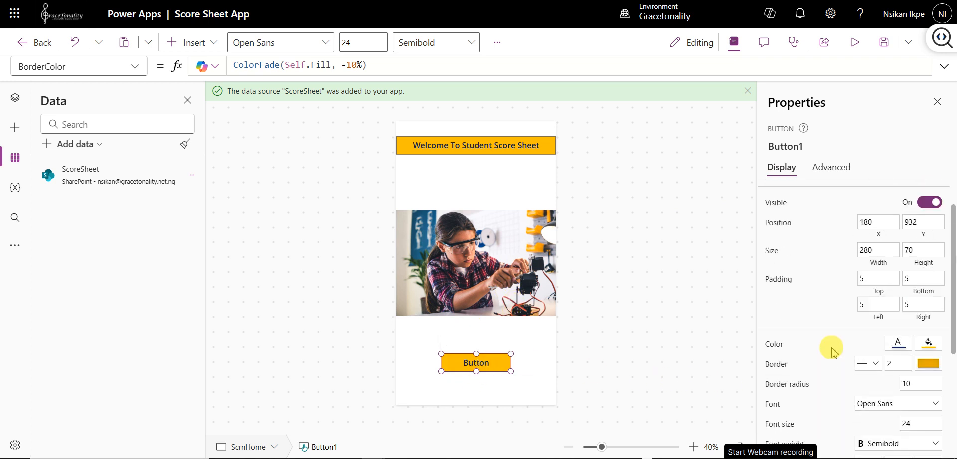
pyautogui.click(899, 344)
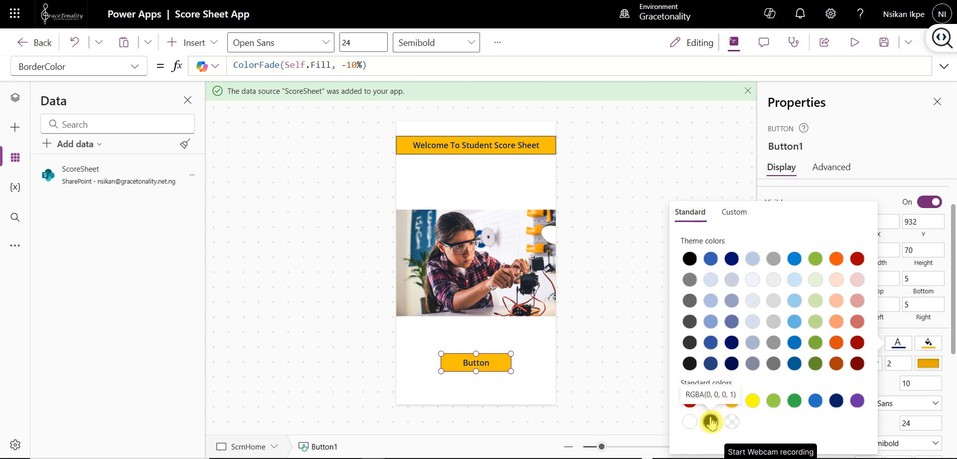
pyautogui.click(733, 366)
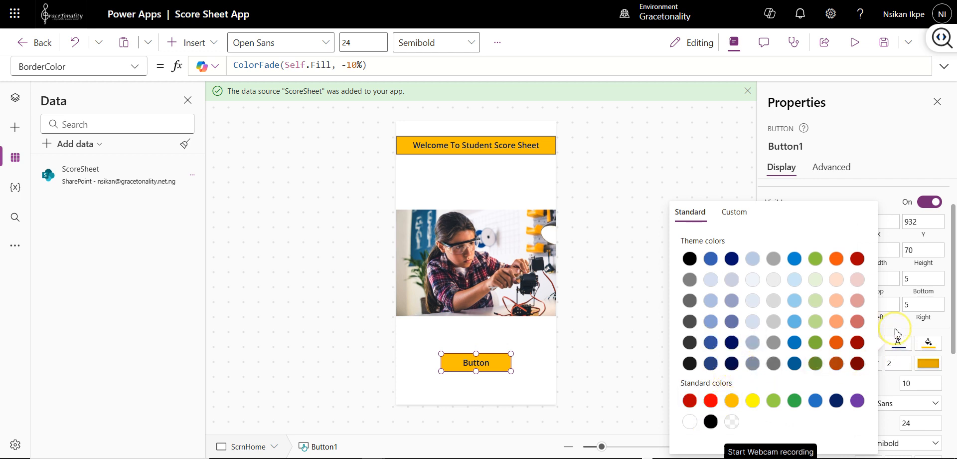
pyautogui.click(858, 304)
pyautogui.scroll(2, 847, 269)
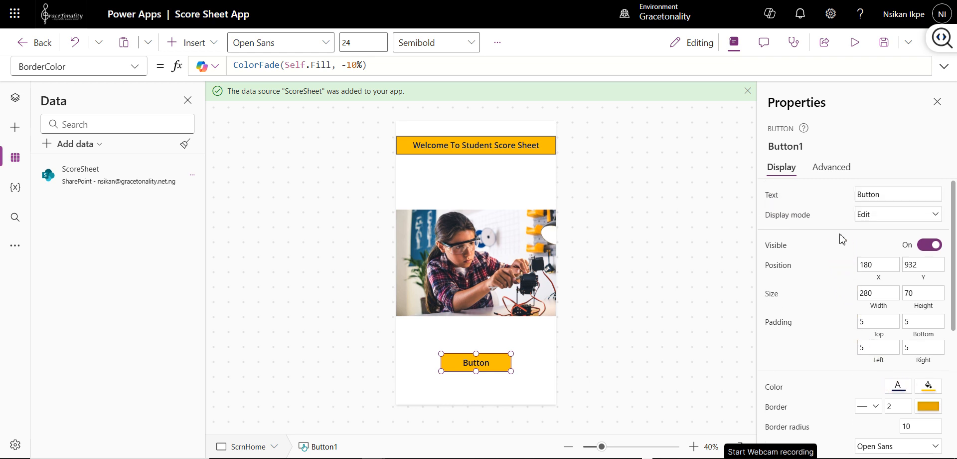
# Set the button's font size to 29
pyautogui.scroll(-3, 905, 329)
pyautogui.click(917, 361)
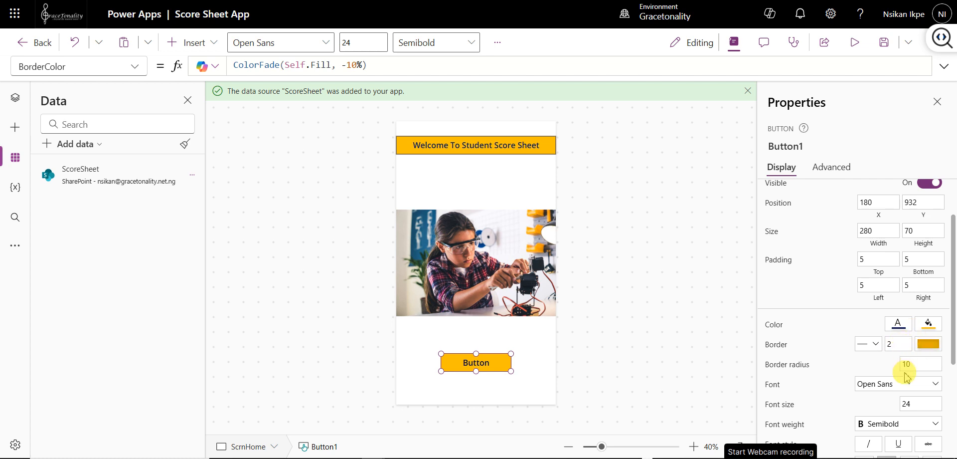
pyautogui.moveTo(923, 401); pyautogui.dragTo(897, 402)
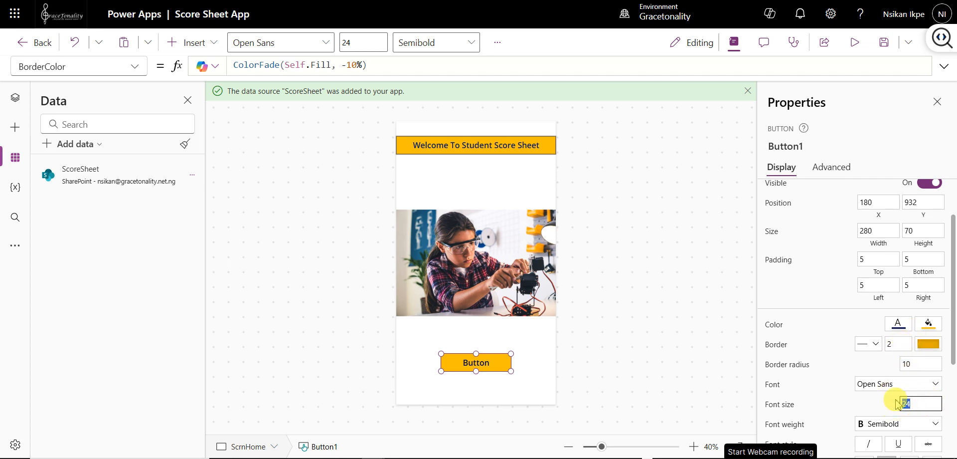
pyautogui.write('27')
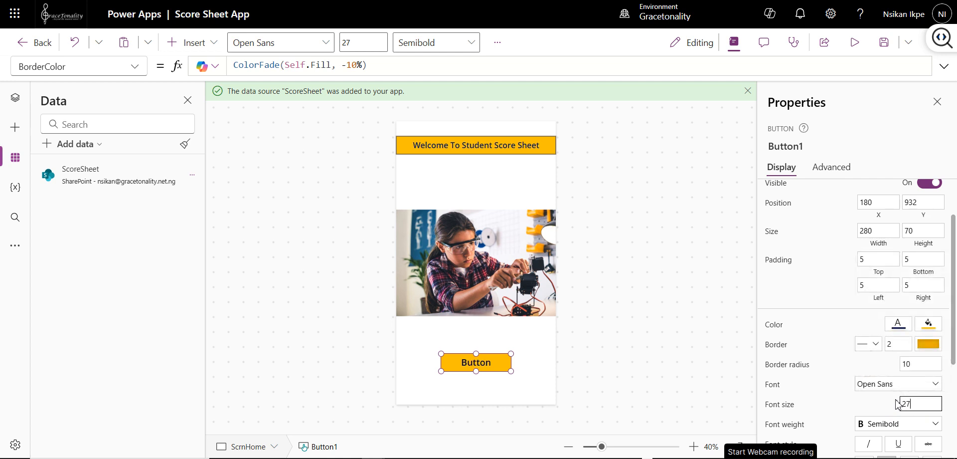
pyautogui.press('BackSpace')
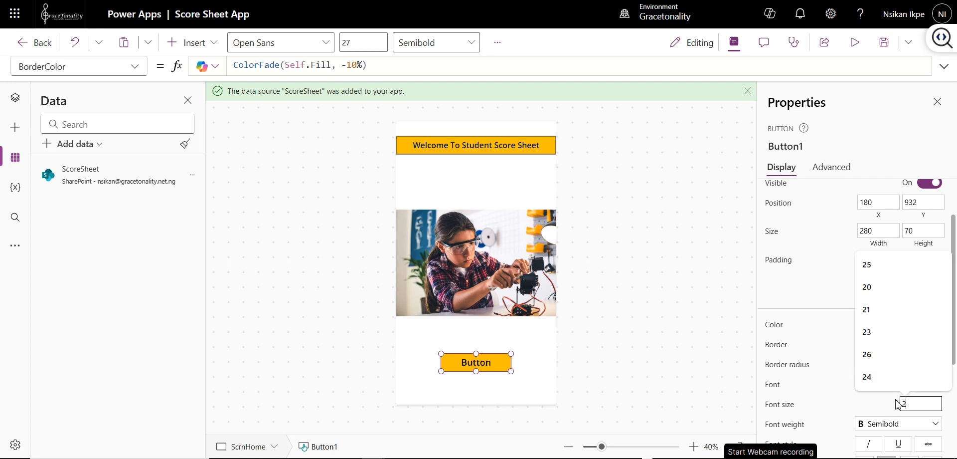
pyautogui.write('9')
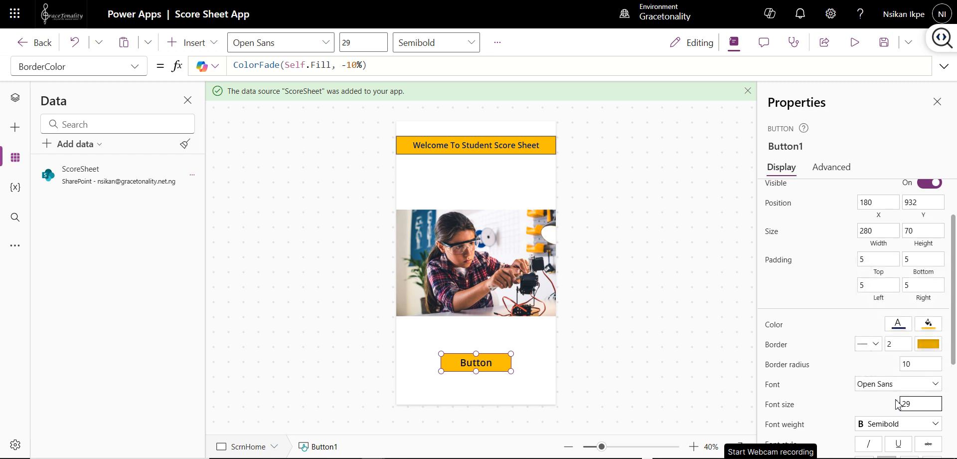
# Try the Bold and Semibold font weights on the button, and settle on Normal
pyautogui.click(897, 424)
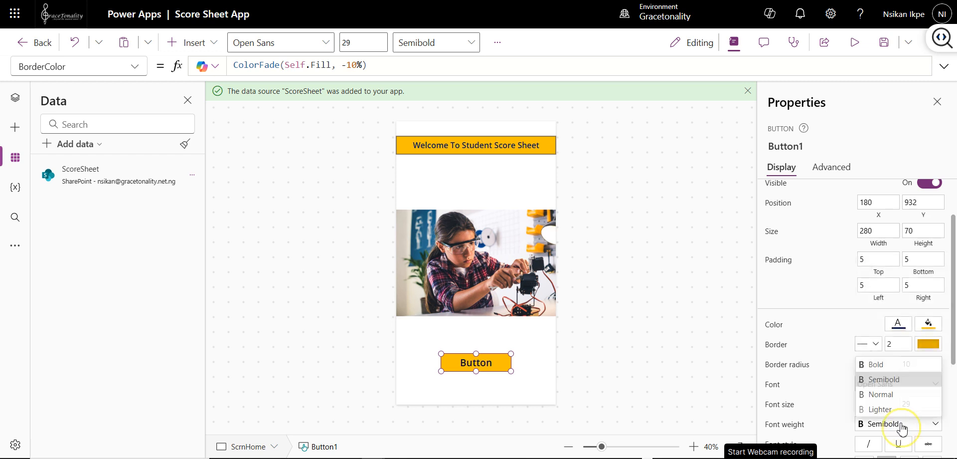
pyautogui.click(877, 364)
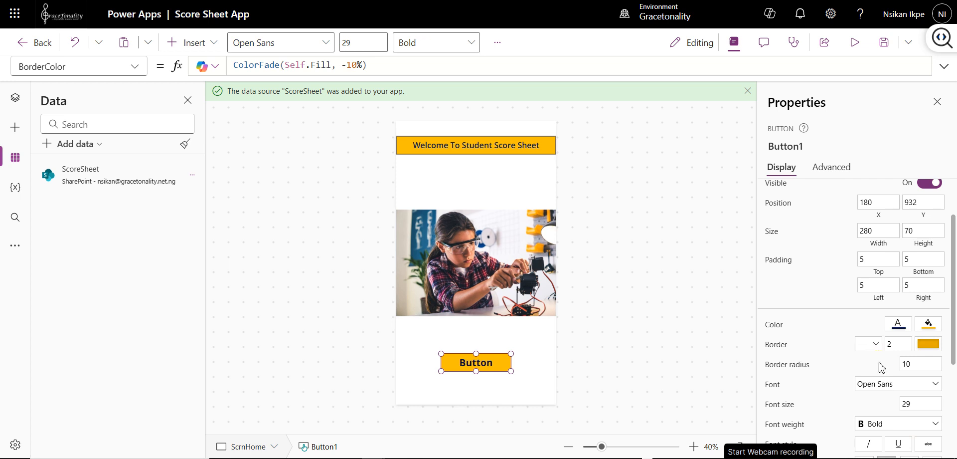
pyautogui.click(882, 424)
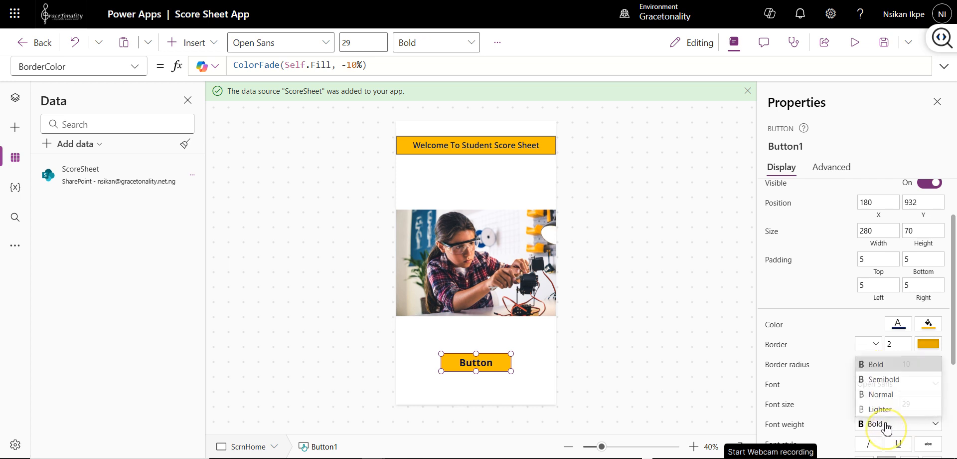
pyautogui.click(888, 379)
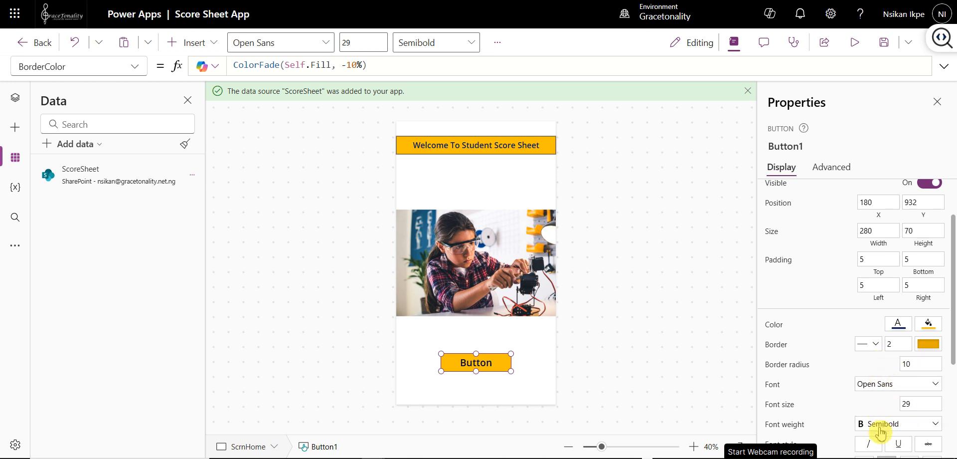
pyautogui.click(879, 426)
pyautogui.click(887, 394)
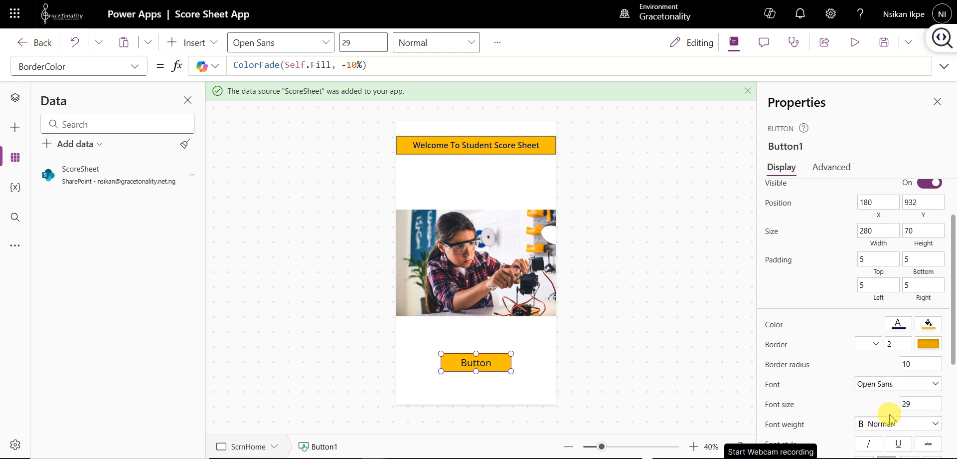
pyautogui.click(620, 359)
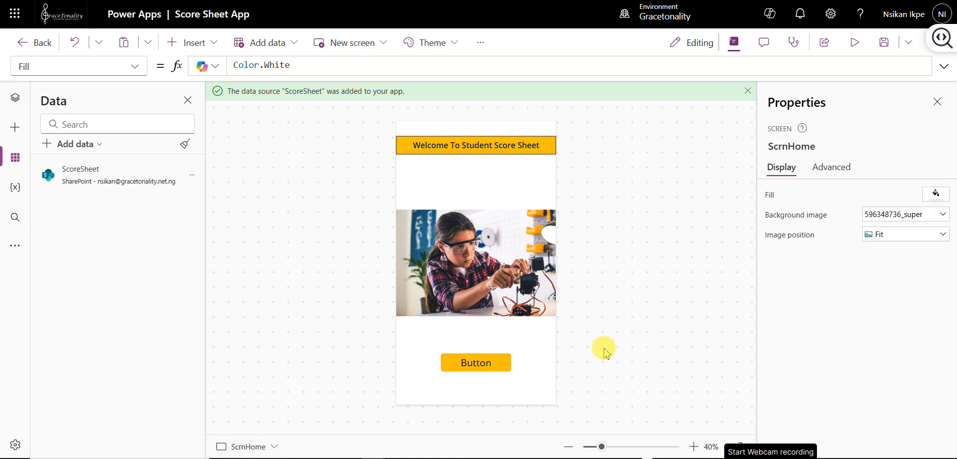
# Change the button's text to "Enter"
pyautogui.click(502, 360)
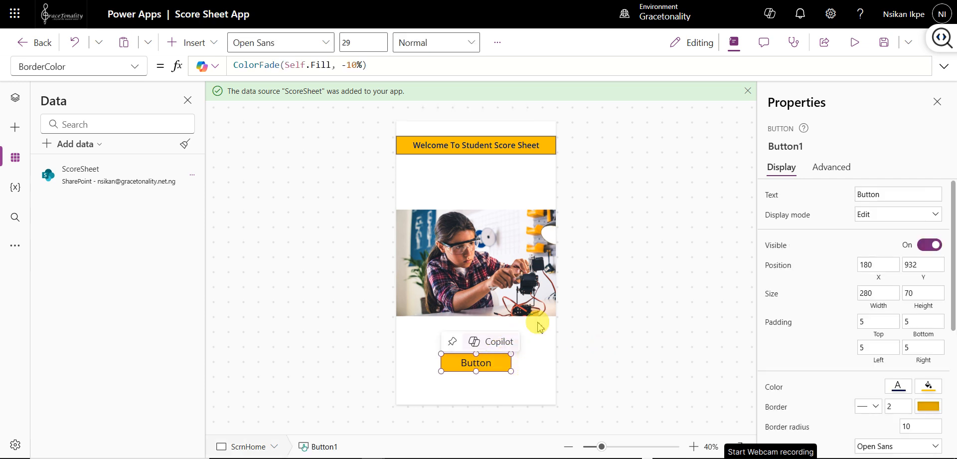
pyautogui.click(887, 194)
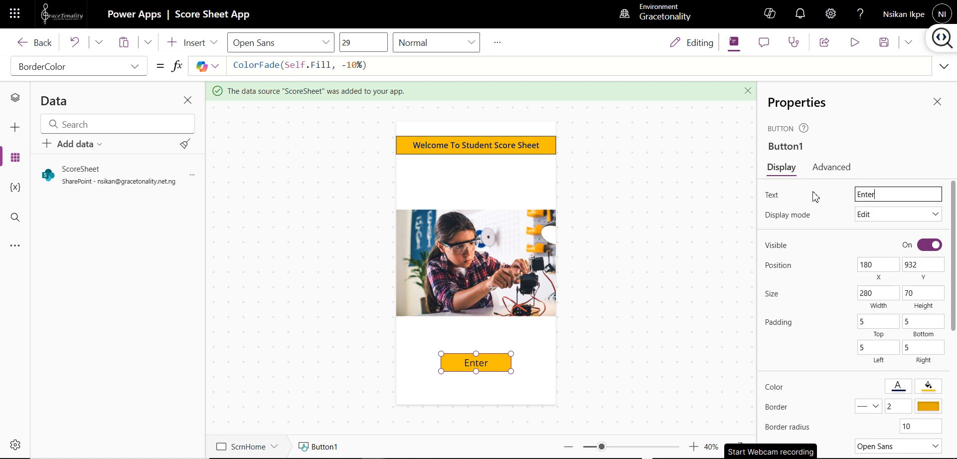
pyautogui.click(669, 228)
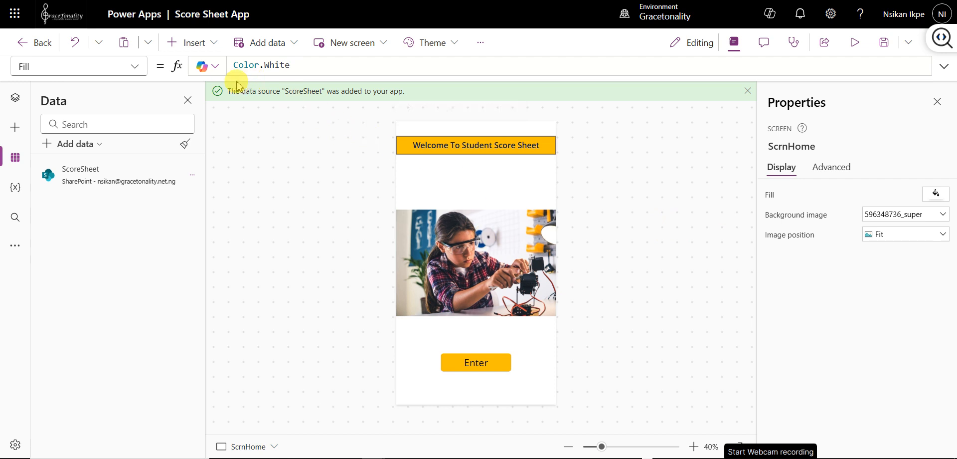
# Search the insertable controls for "clic" and "ent", and look through the matching icons and shapes
pyautogui.click(213, 46)
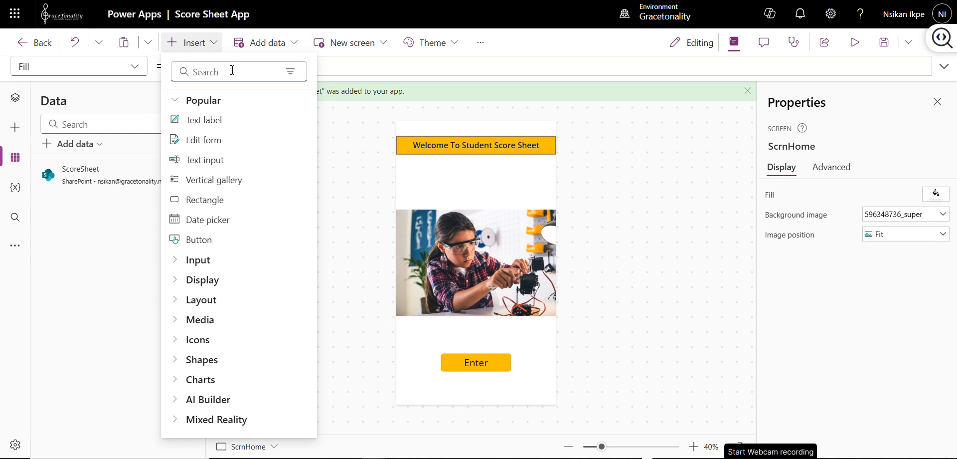
pyautogui.write('clic')
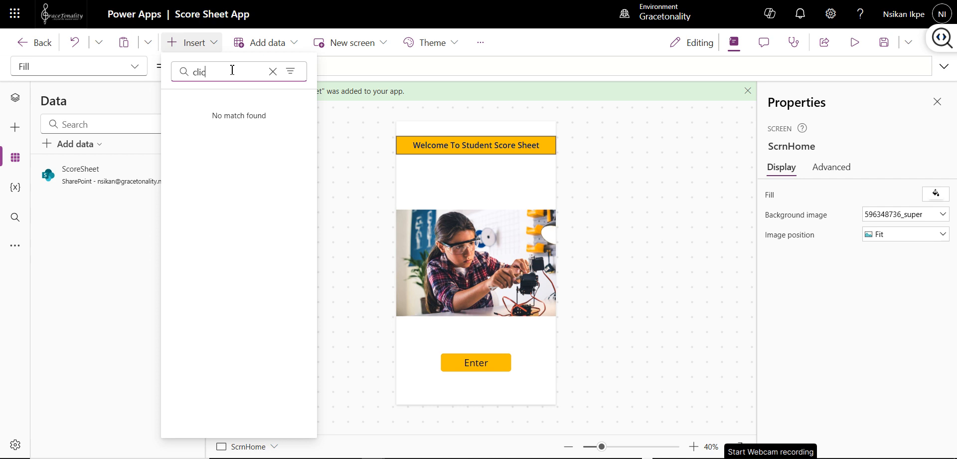
pyautogui.press('BackSpace')
pyautogui.press('BackSpace')
pyautogui.press('BackSpace')
pyautogui.press('BackSpace')
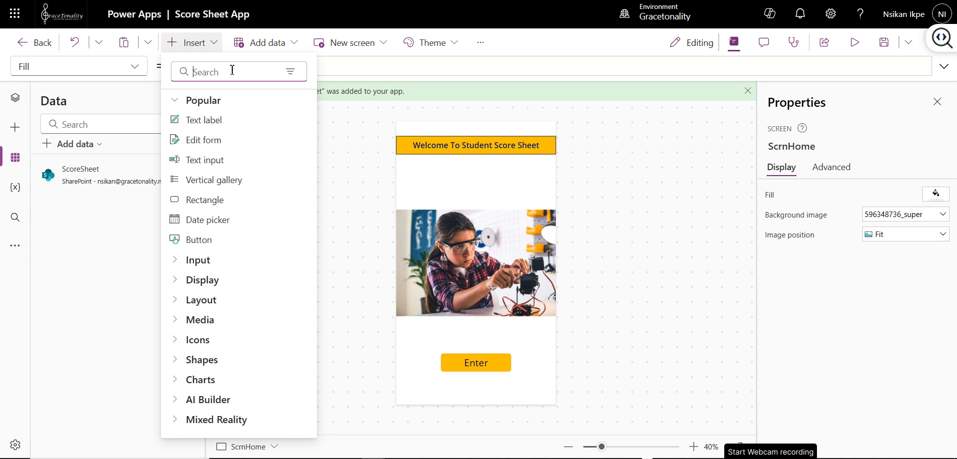
pyautogui.write('enter')
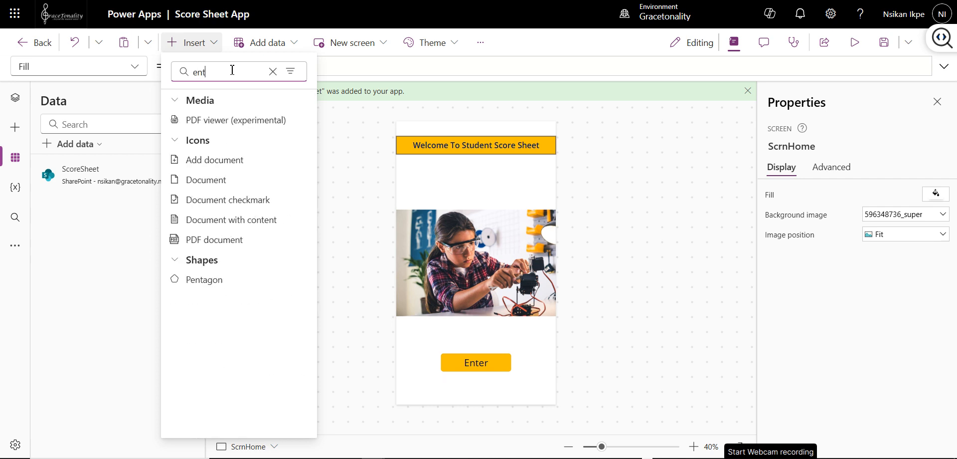
pyautogui.press('BackSpace')
pyautogui.click(218, 144)
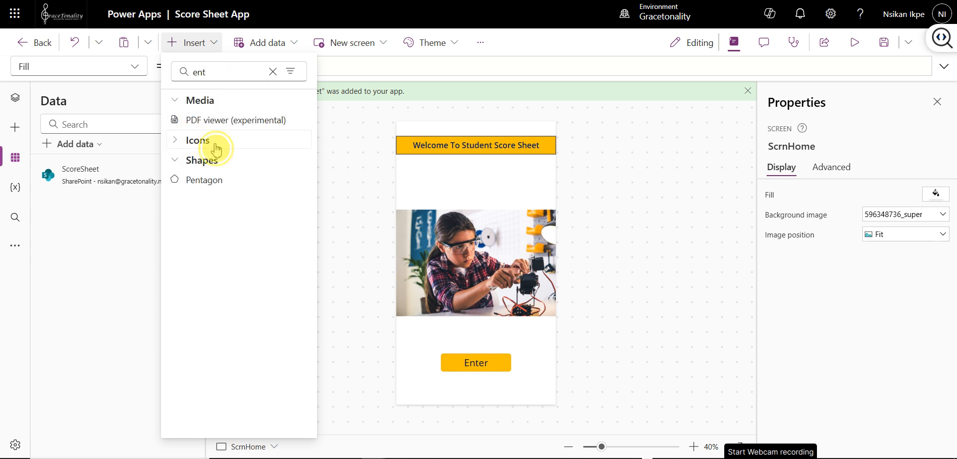
pyautogui.click(216, 146)
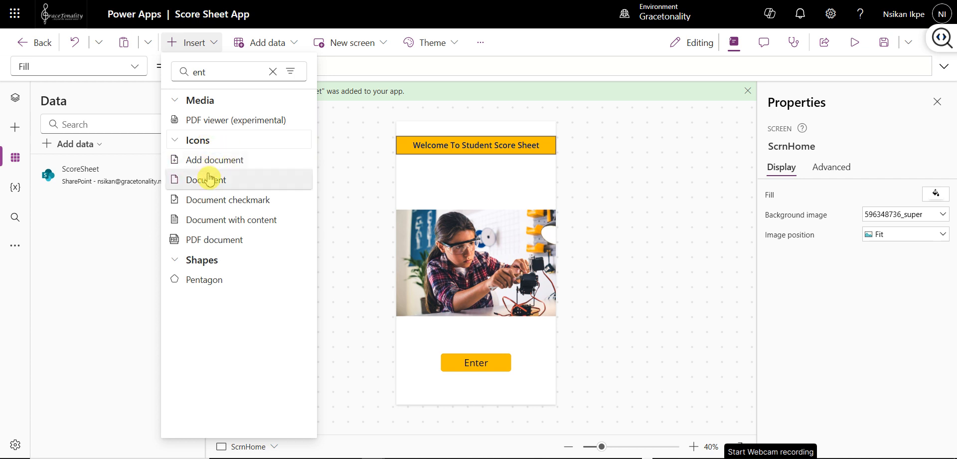
pyautogui.click(207, 140)
pyautogui.click(203, 160)
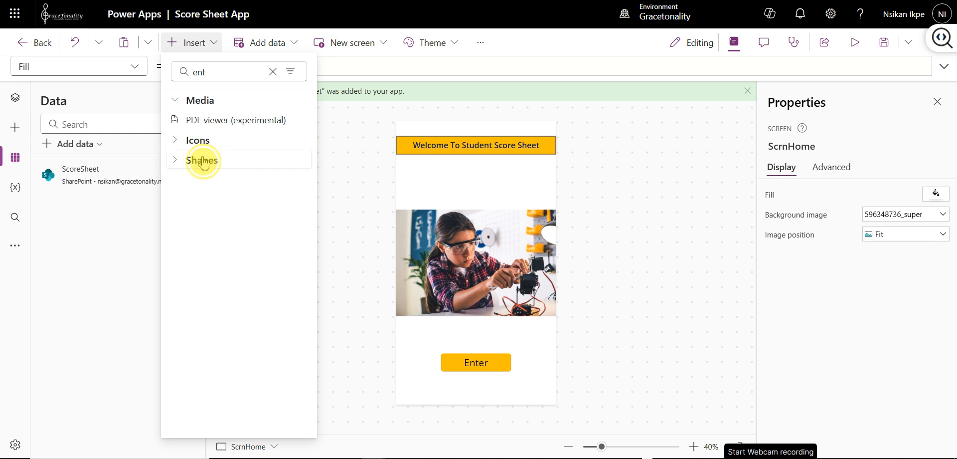
pyautogui.click(203, 161)
# Insert a pentagon shape on the home screen and delete it again
pyautogui.click(207, 180)
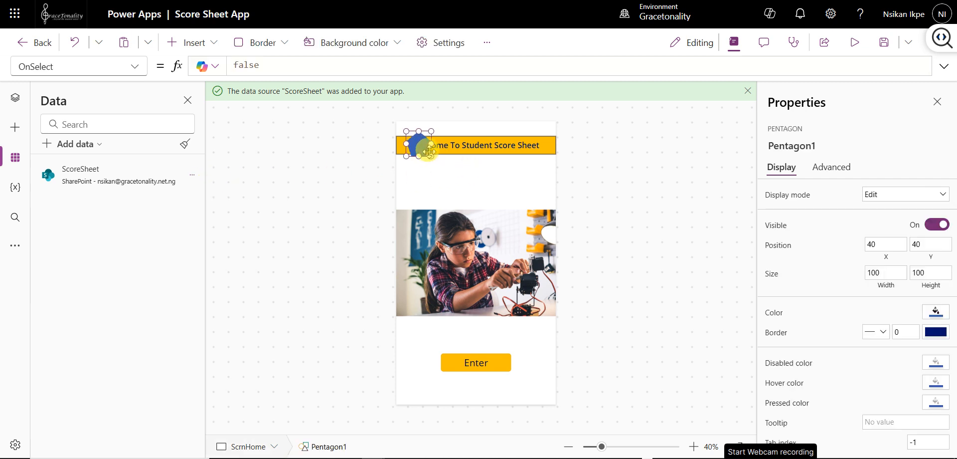
pyautogui.click(300, 179)
pyautogui.click(418, 144)
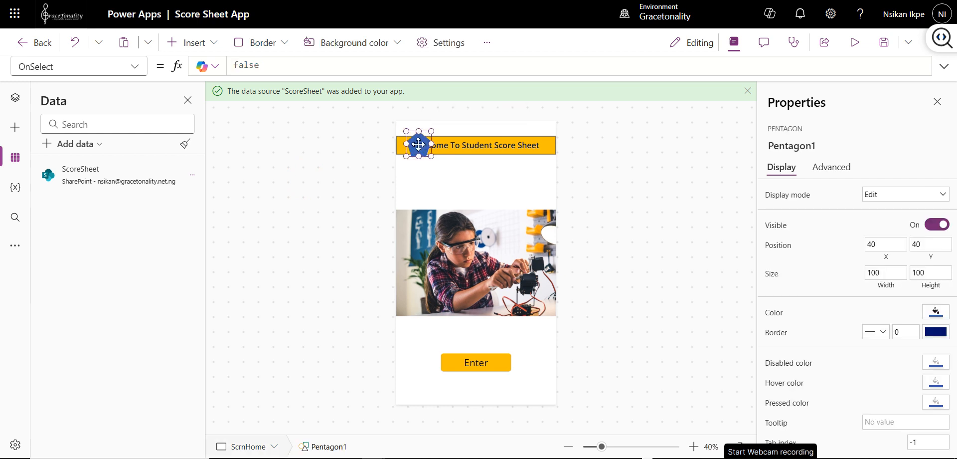
pyautogui.press('Delete')
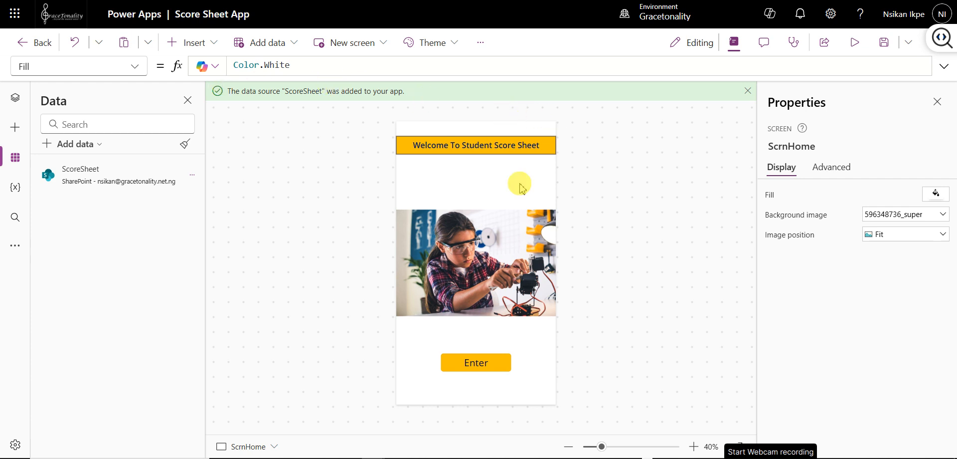
# Start a Navigate formula in the Enter button's OnSelect property with ScrnScoreSheet as the target screen
pyautogui.click(472, 369)
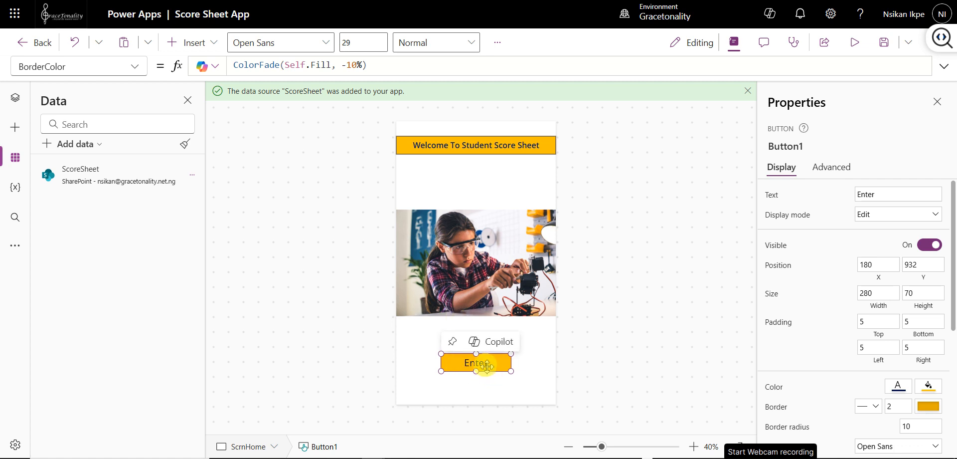
pyautogui.click(124, 65)
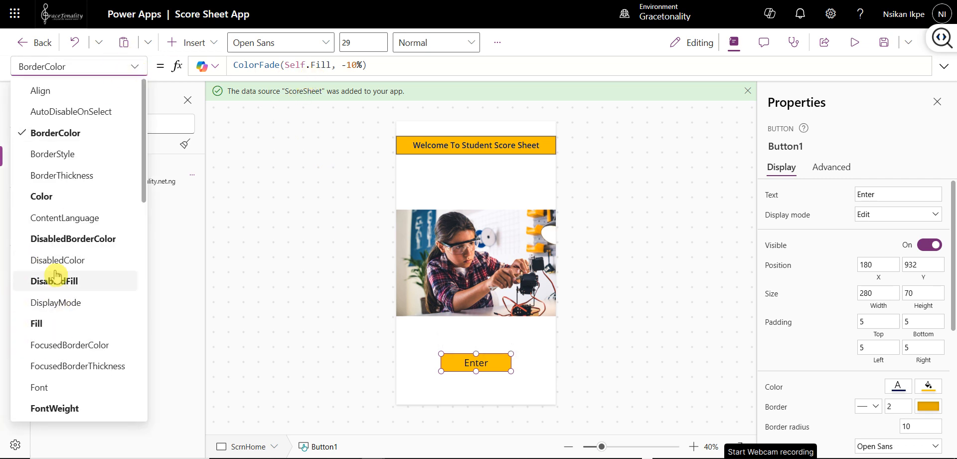
pyautogui.moveTo(74, 67); pyautogui.dragTo(4, 66)
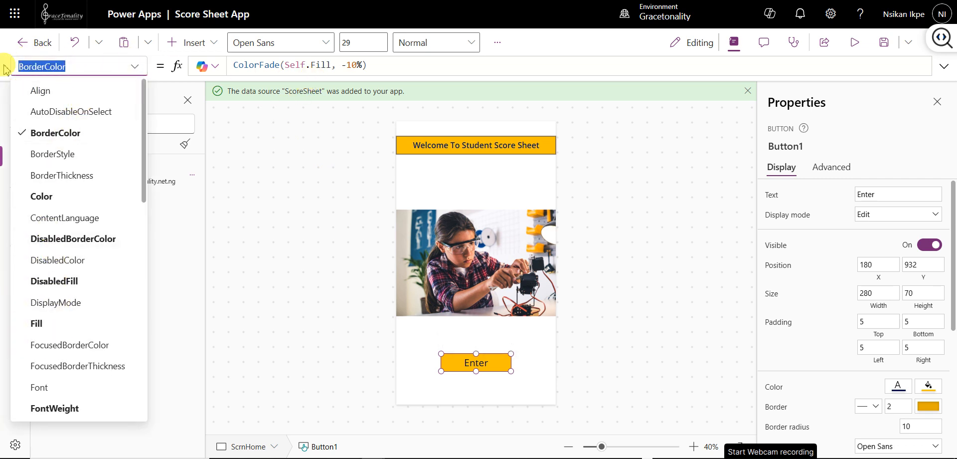
pyautogui.write('o')
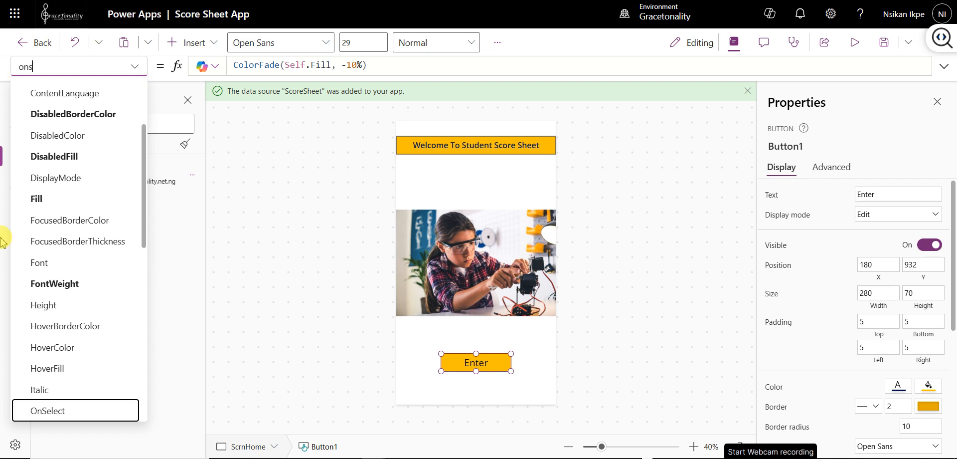
pyautogui.write('ns')
pyautogui.click(109, 410)
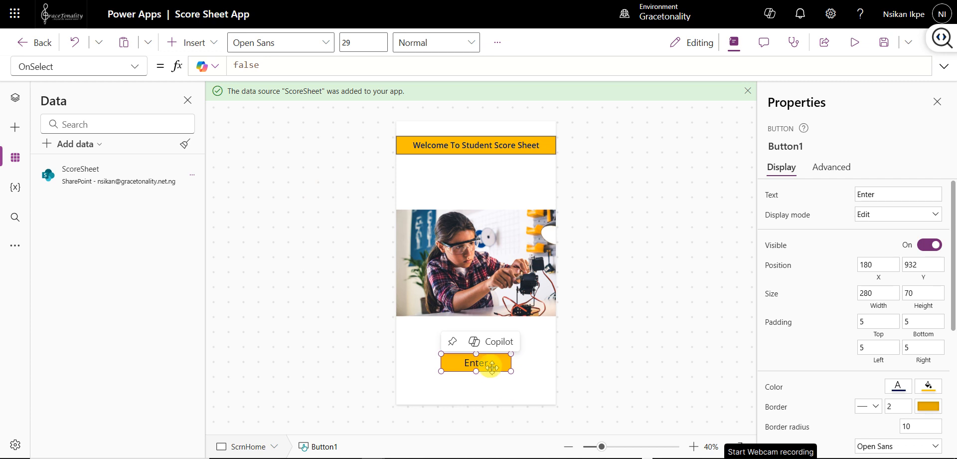
pyautogui.doubleClick(247, 65)
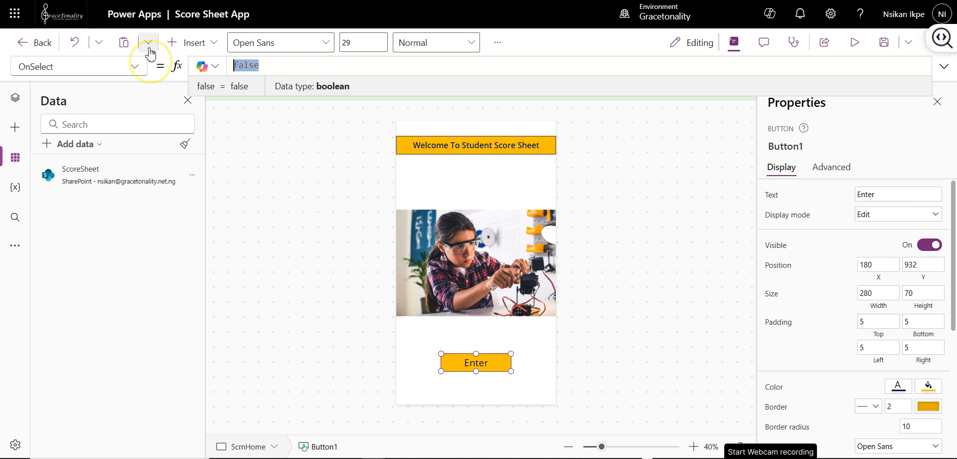
pyautogui.write('na')
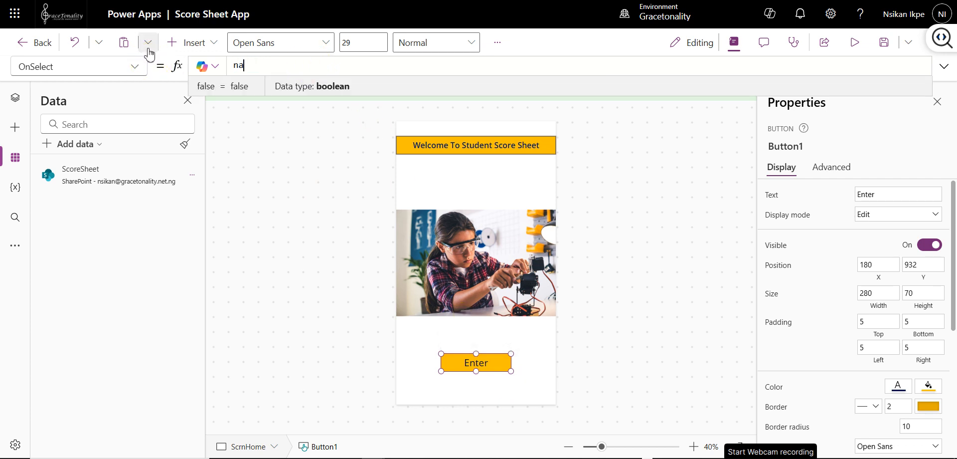
pyautogui.write('vigate(')
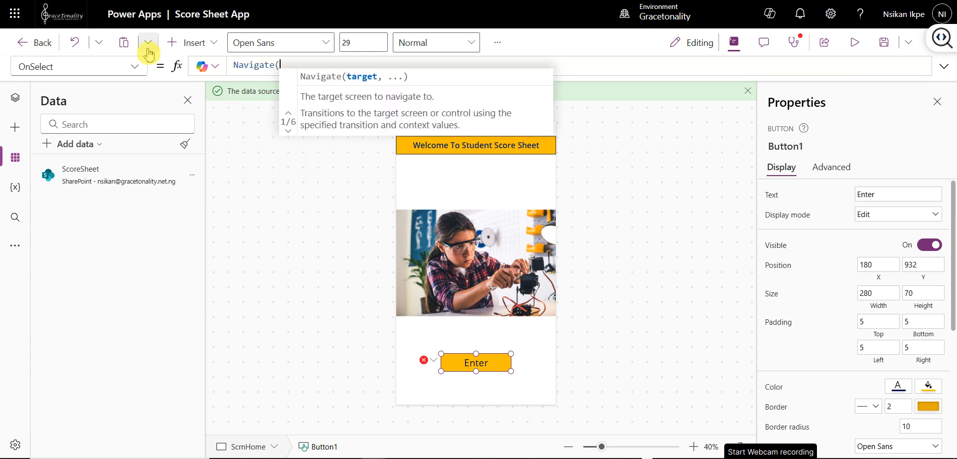
pyautogui.write('scr')
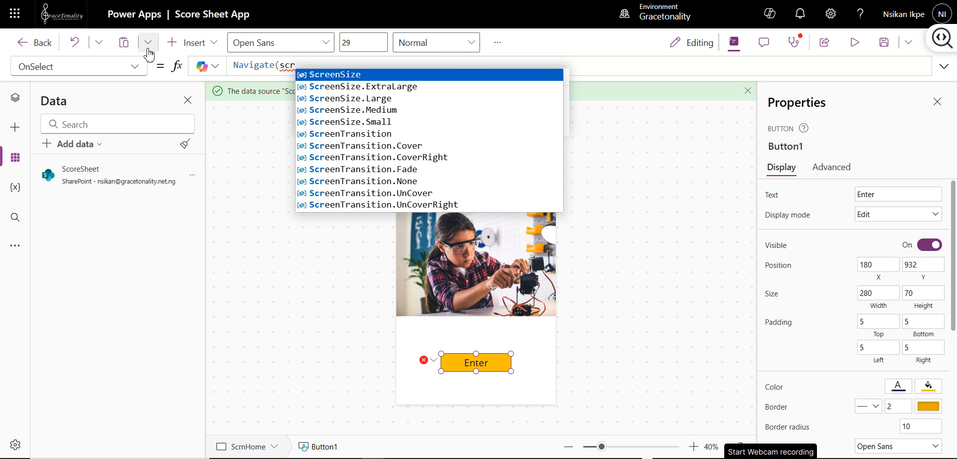
pyautogui.write('nH')
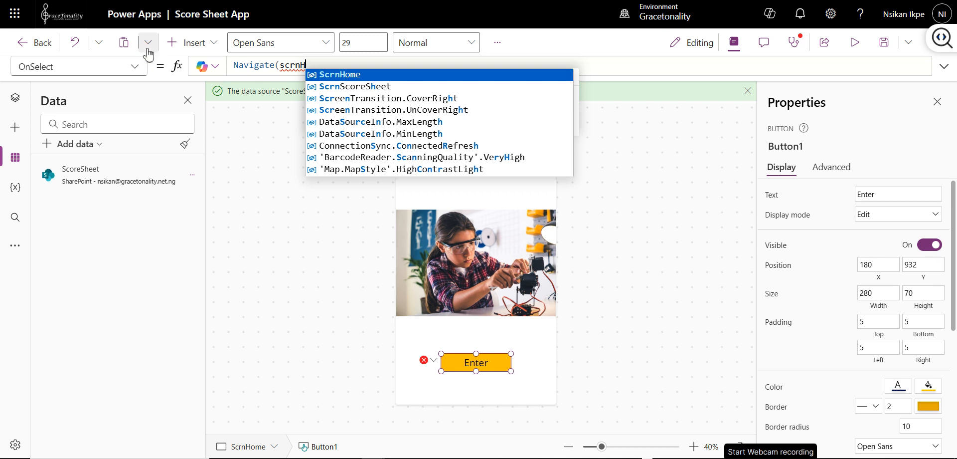
pyautogui.press('Down')
pyautogui.press('Tab')
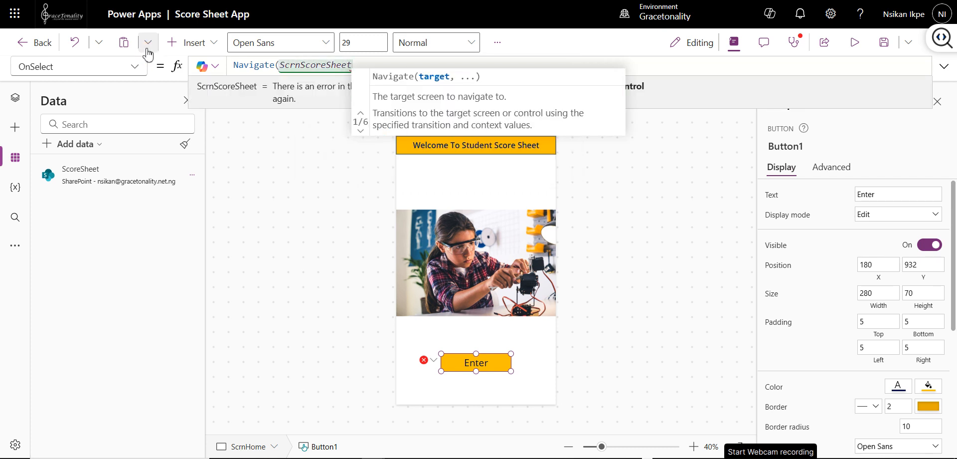
# Add ScreenTransition.Fade as the transition in the Enter button's Navigate formula, close the formula, and save the app
pyautogui.write(',S')
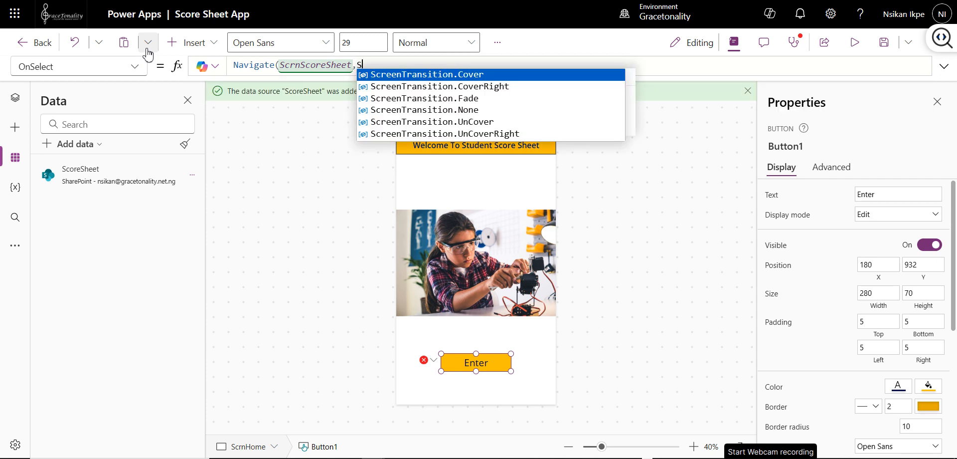
pyautogui.write('CREE')
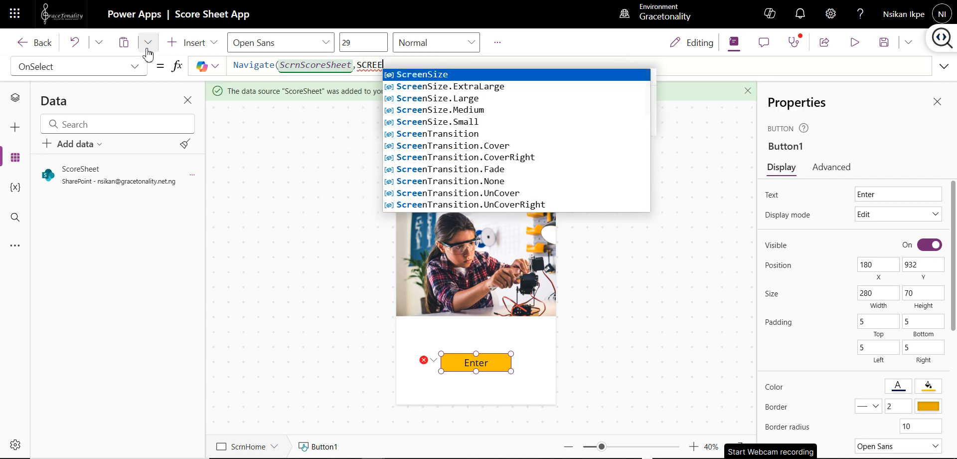
pyautogui.press('Down')
pyautogui.press('Down')
pyautogui.press('Down')
pyautogui.press('Down')
pyautogui.press('Down')
pyautogui.press('Down')
pyautogui.press('Down')
pyautogui.press('Down')
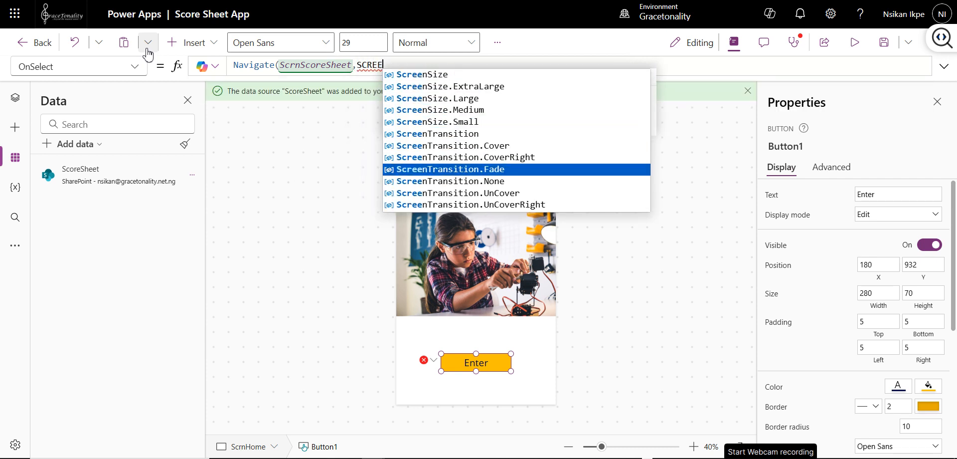
pyautogui.press('Tab')
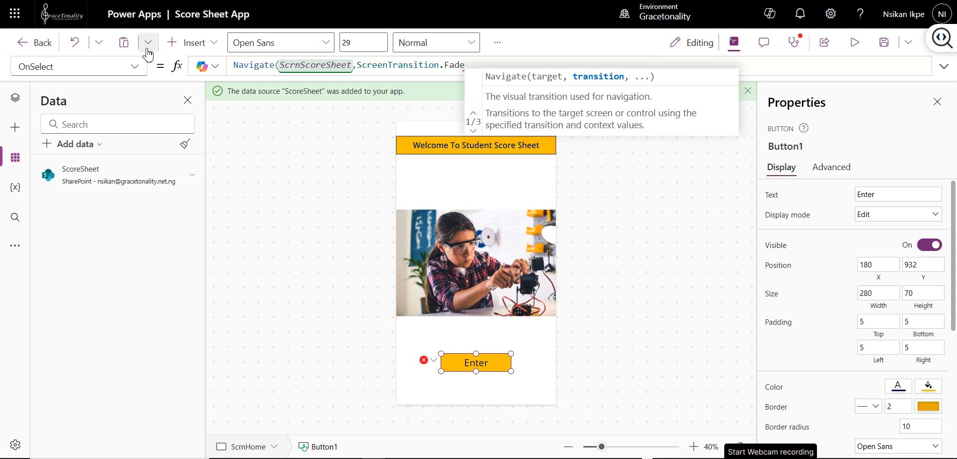
pyautogui.write(')')
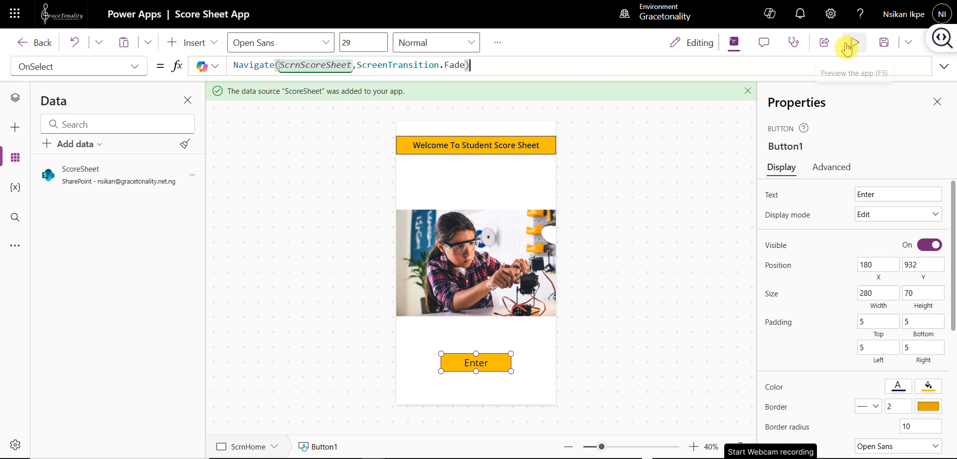
pyautogui.click(881, 47)
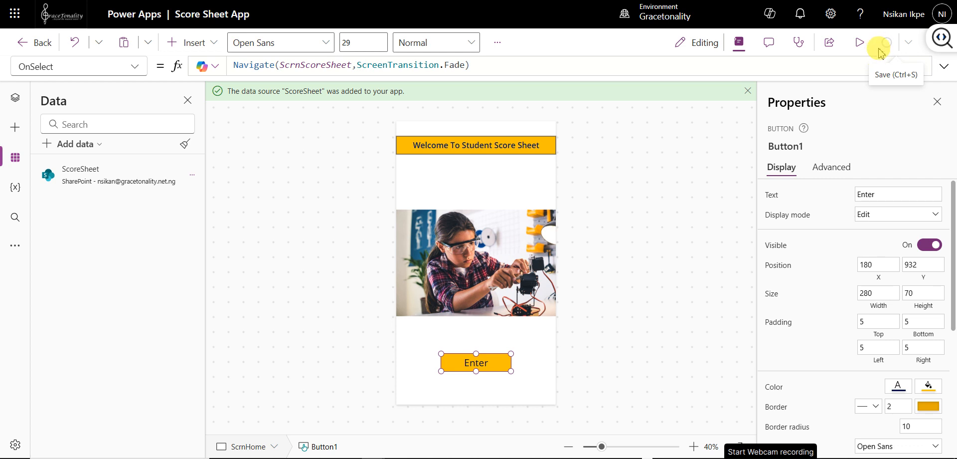
# Preview the app, test the Enter button's navigation from the home screen, and leave the preview
pyautogui.click(858, 43)
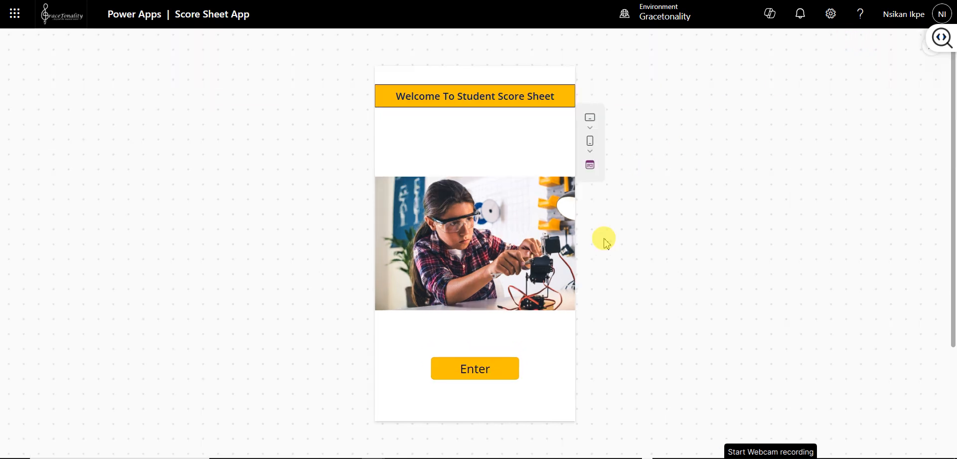
pyautogui.click(479, 369)
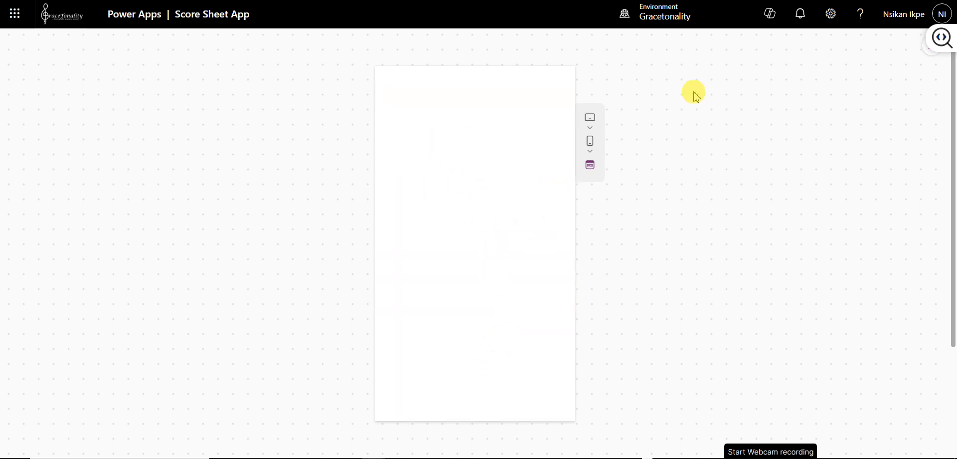
pyautogui.click(935, 60)
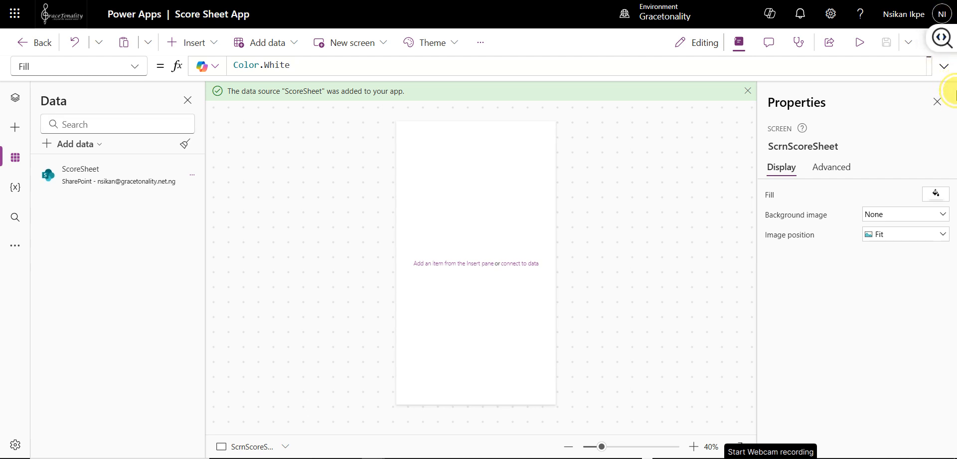
# Rename the welcome label on the home screen from Label1 to LblHeader
pyautogui.moveTo(82, 169)
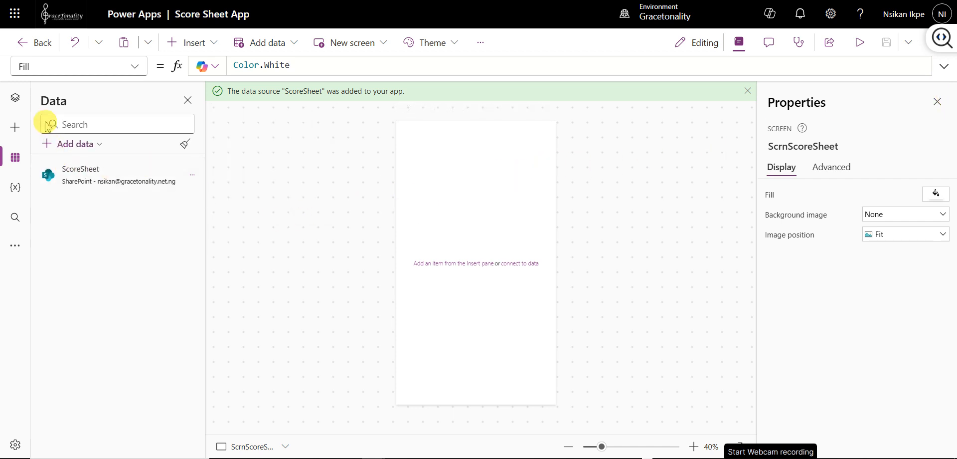
pyautogui.click(14, 100)
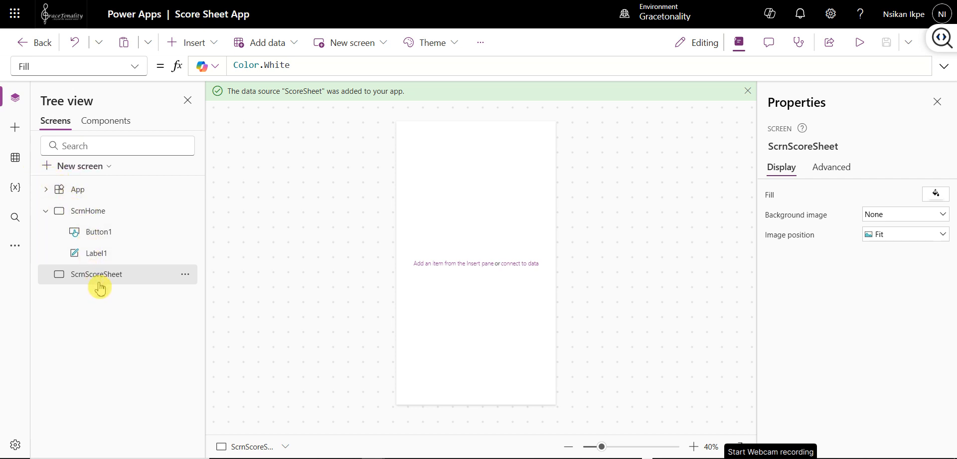
pyautogui.click(128, 258)
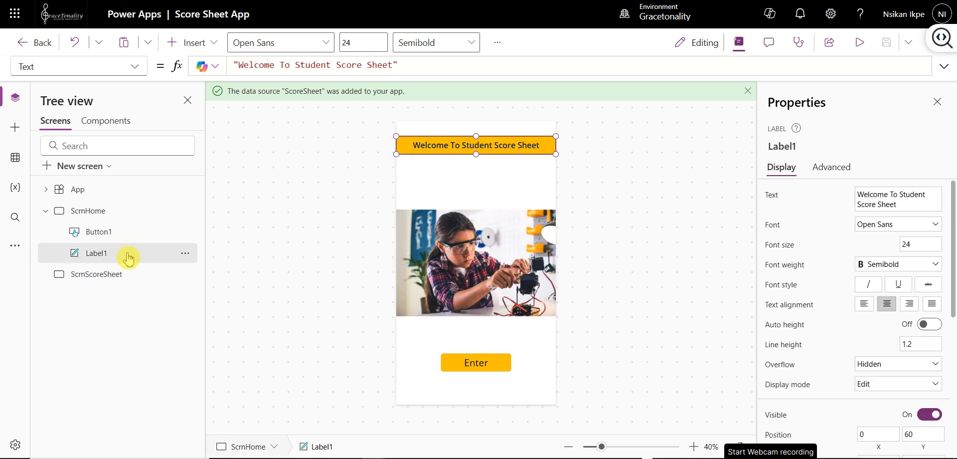
pyautogui.click(187, 258)
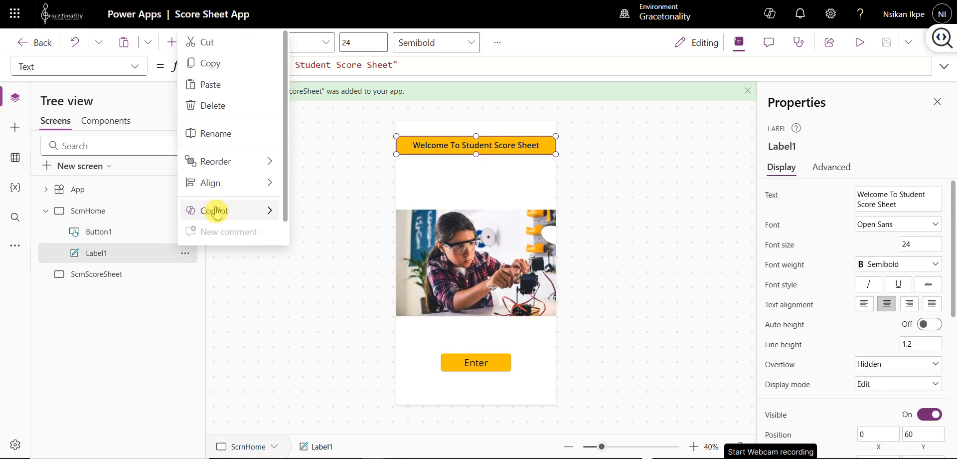
pyautogui.click(234, 136)
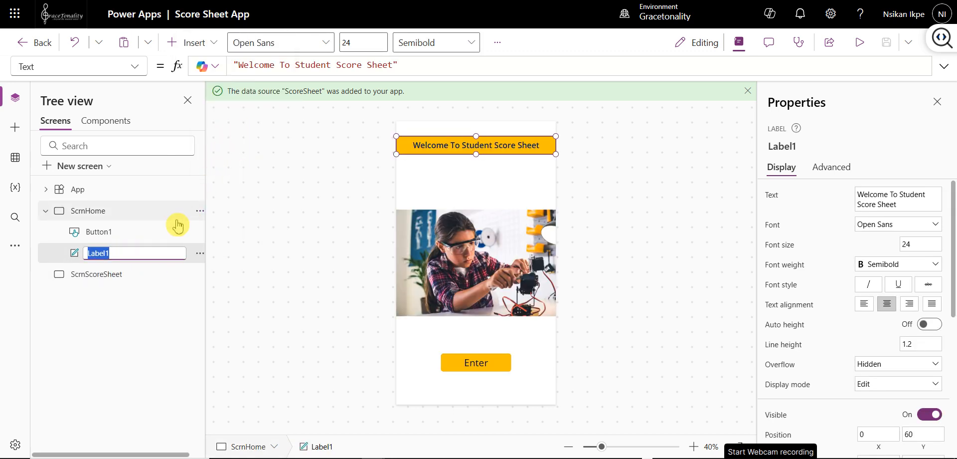
pyautogui.write('L')
pyautogui.press('Return')
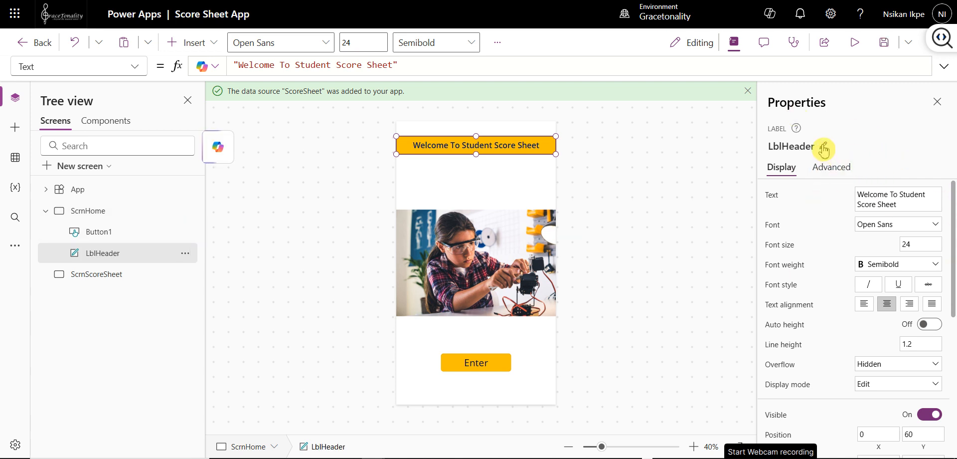
pyautogui.click(823, 148)
pyautogui.click(904, 145)
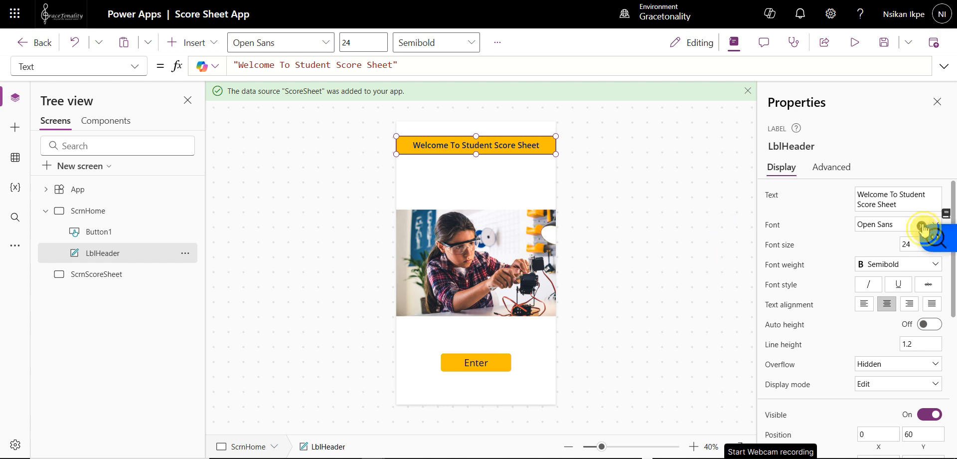
# Preview the app again from ScrnHome, go through the Enter button to the score sheet screen, and close the preview
pyautogui.click(341, 188)
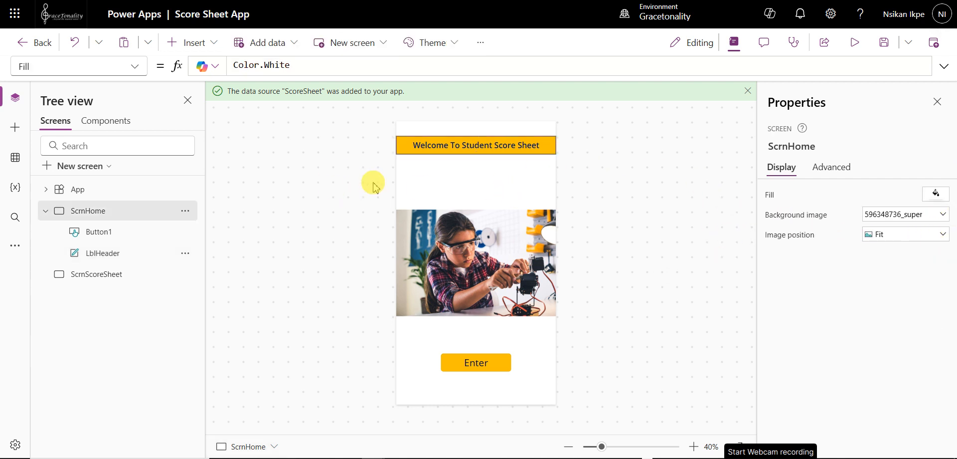
pyautogui.click(855, 46)
pyautogui.click(479, 375)
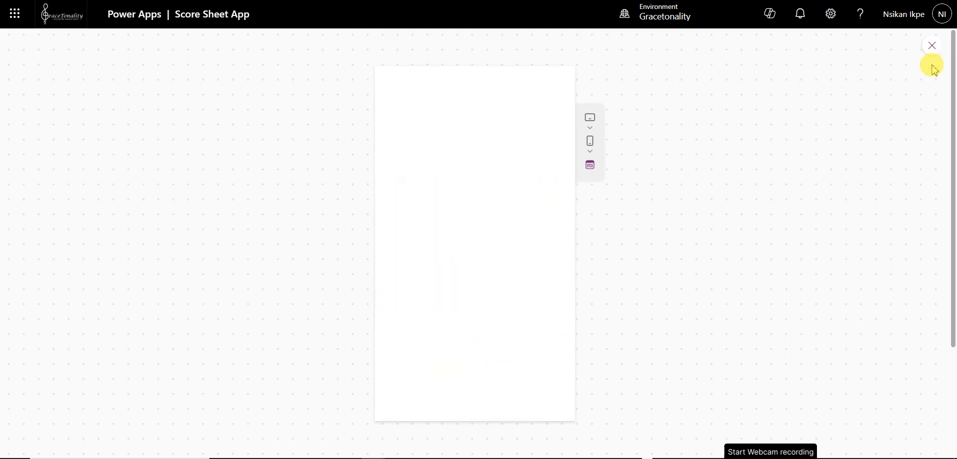
pyautogui.click(932, 46)
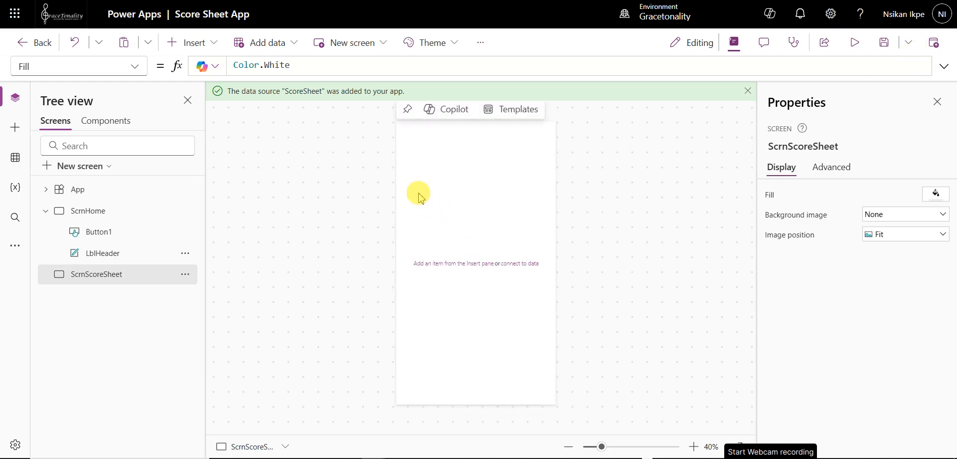
# Insert a vertical gallery on ScrnScoreSheet and connect it to the ScoreSheet SharePoint data source
pyautogui.click(212, 44)
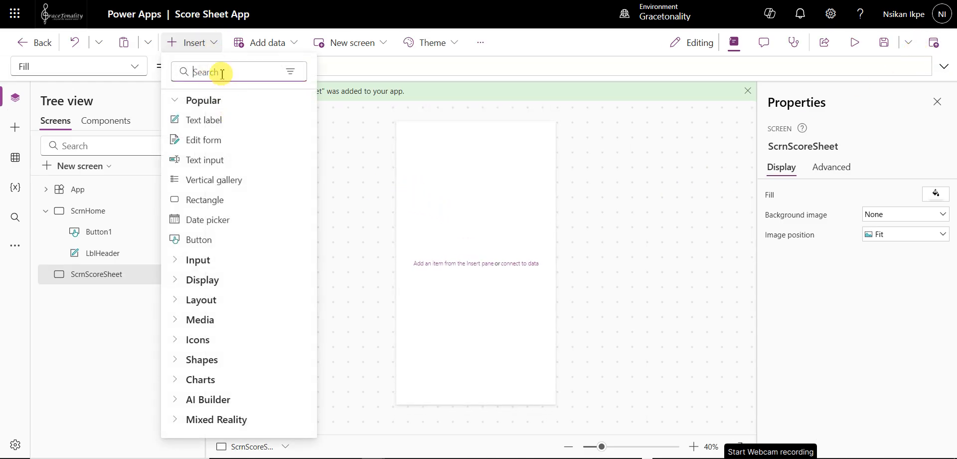
pyautogui.click(214, 180)
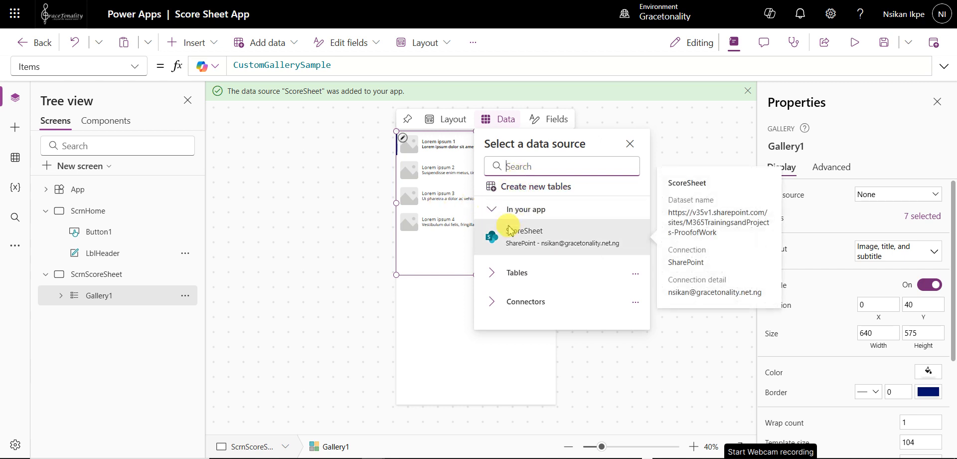
pyautogui.moveTo(518, 232)
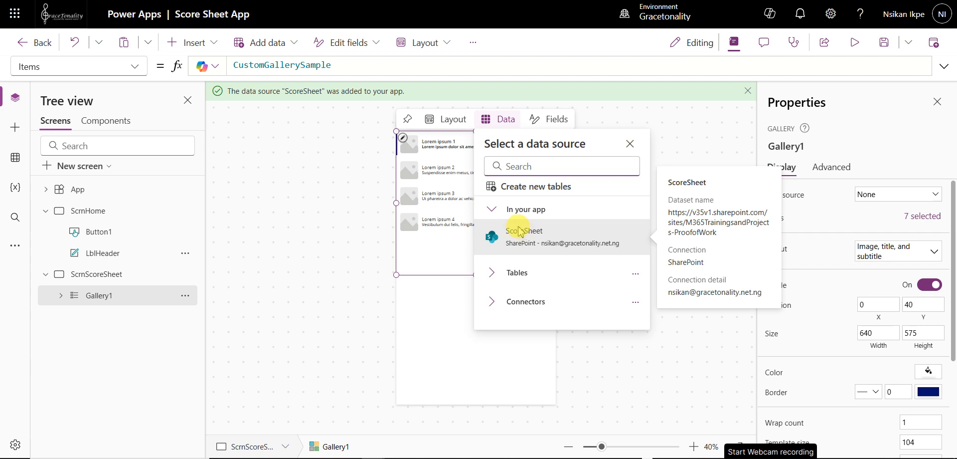
pyautogui.click(553, 239)
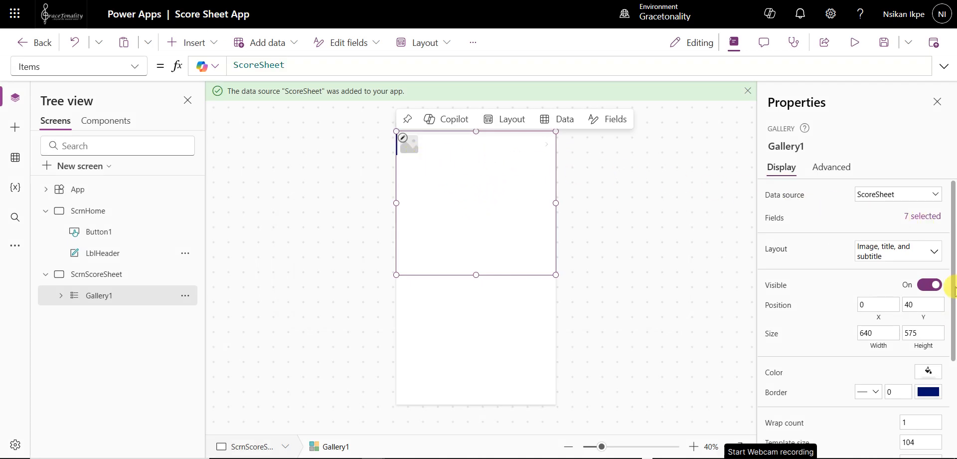
# Change the gallery's layout to "Title, subtitle, and body"
pyautogui.click(932, 253)
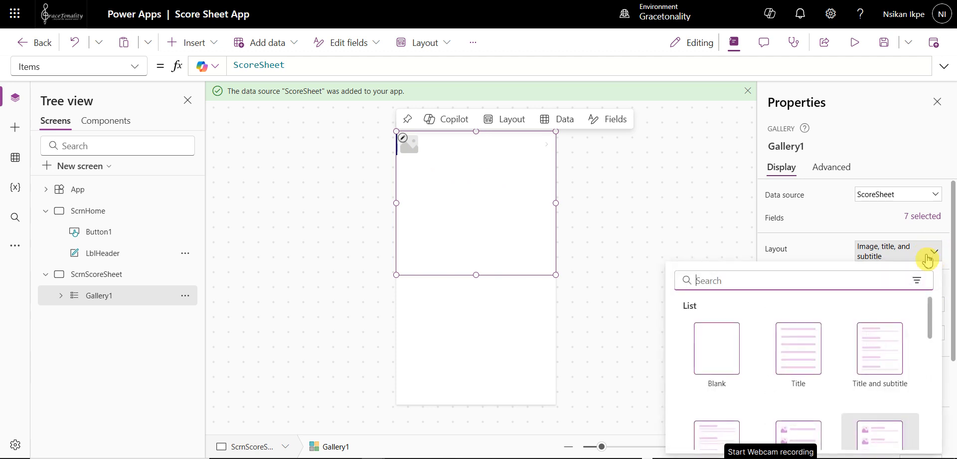
pyautogui.scroll(-2, 811, 312)
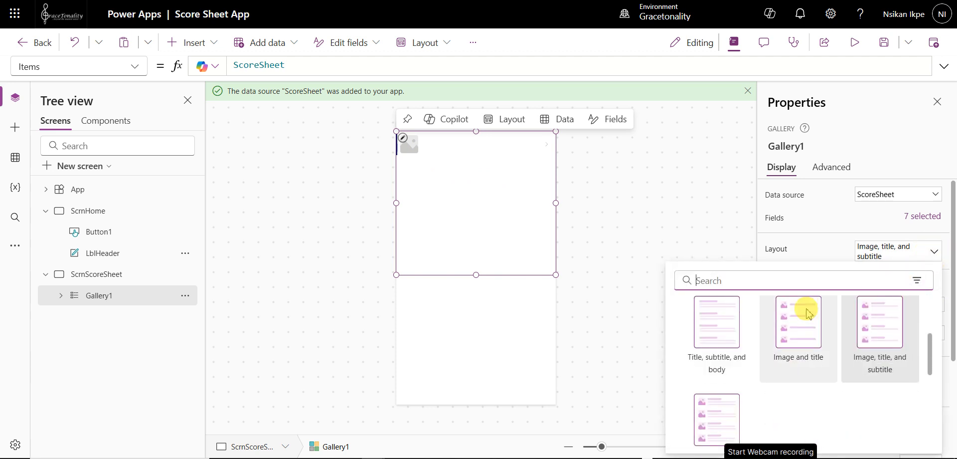
pyautogui.click(727, 344)
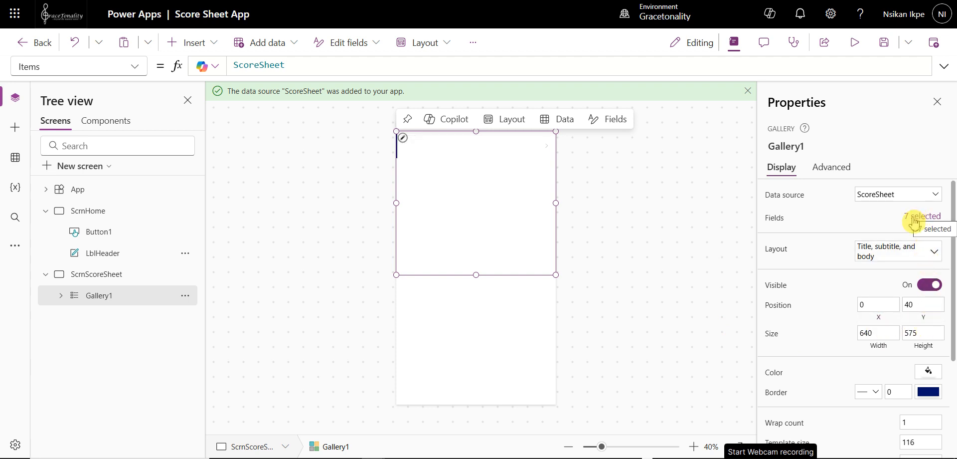
# Bind the Subtitle2 field of Gallery1 to the Subject column of the ScoreSheet data source
pyautogui.click(914, 219)
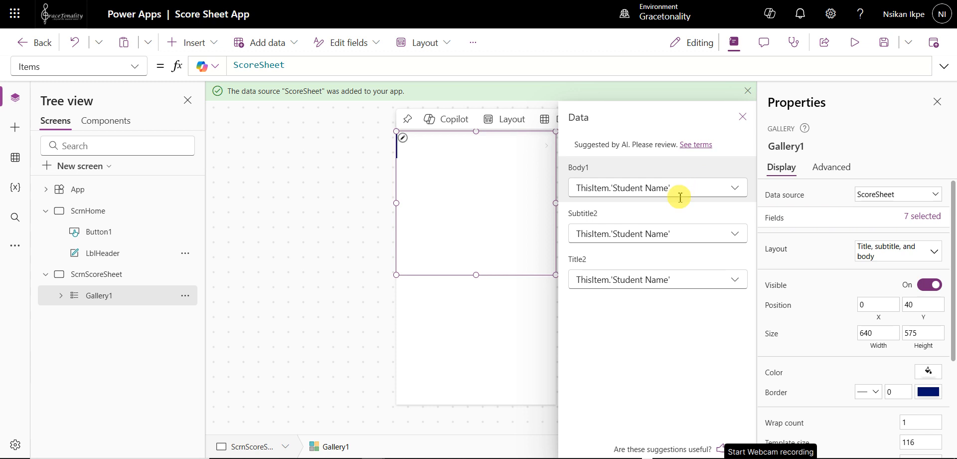
pyautogui.click(739, 237)
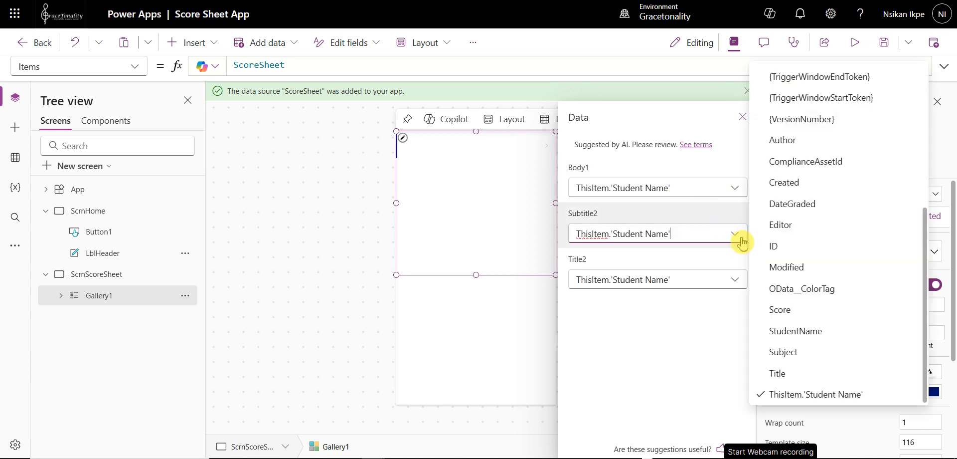
pyautogui.click(806, 333)
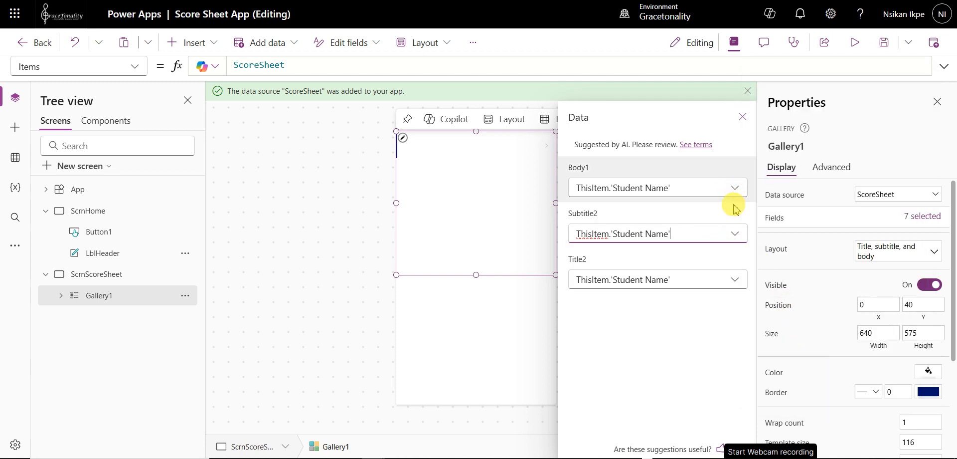
pyautogui.click(736, 234)
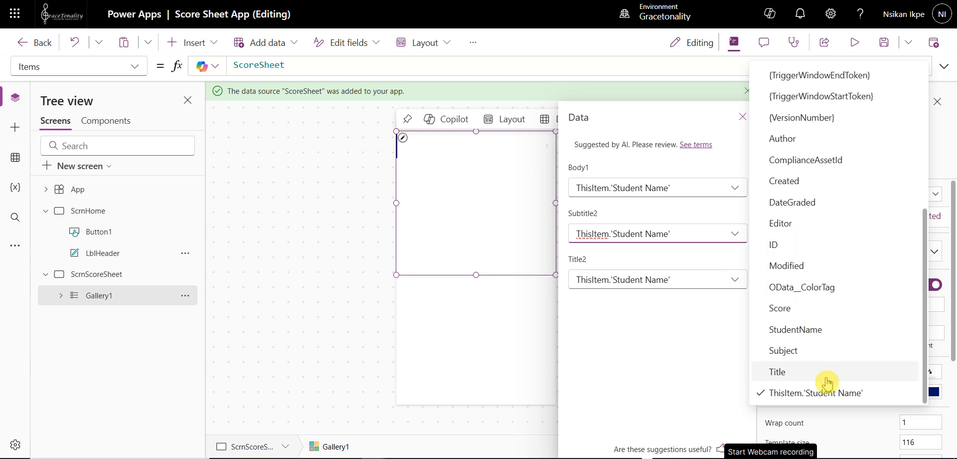
pyautogui.scroll(5, 827, 309)
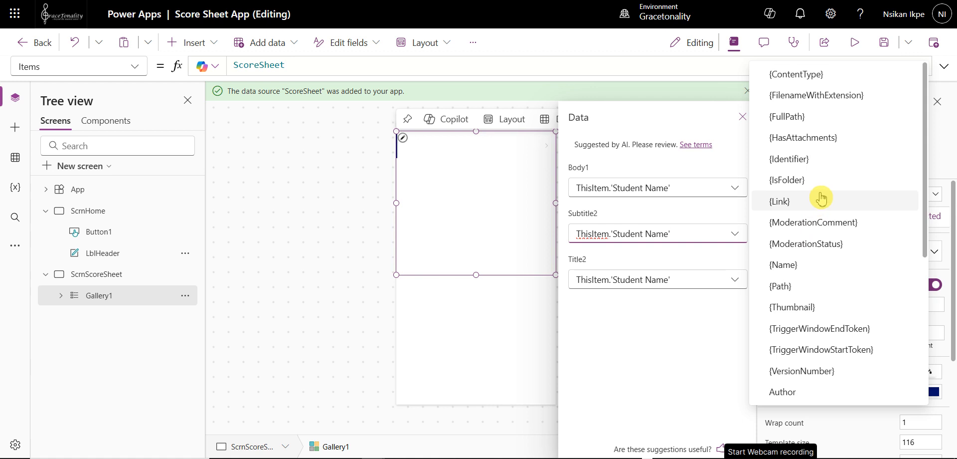
pyautogui.scroll(-5, 821, 198)
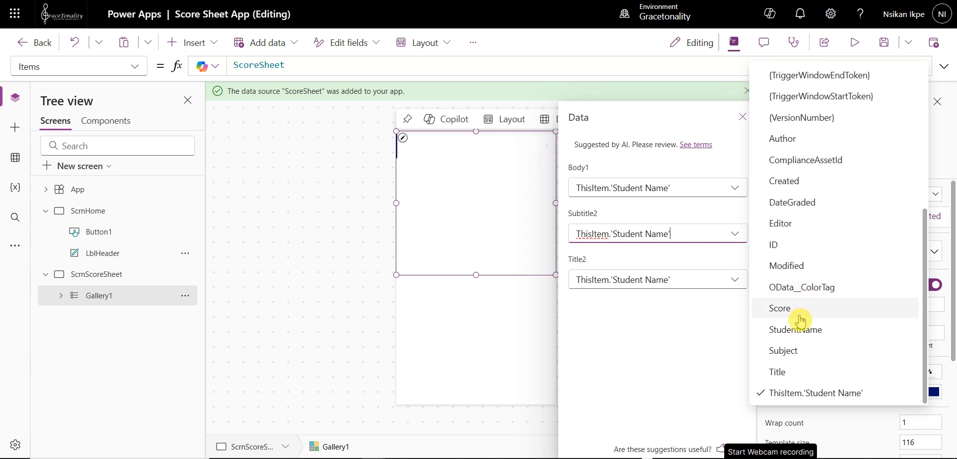
pyautogui.click(786, 356)
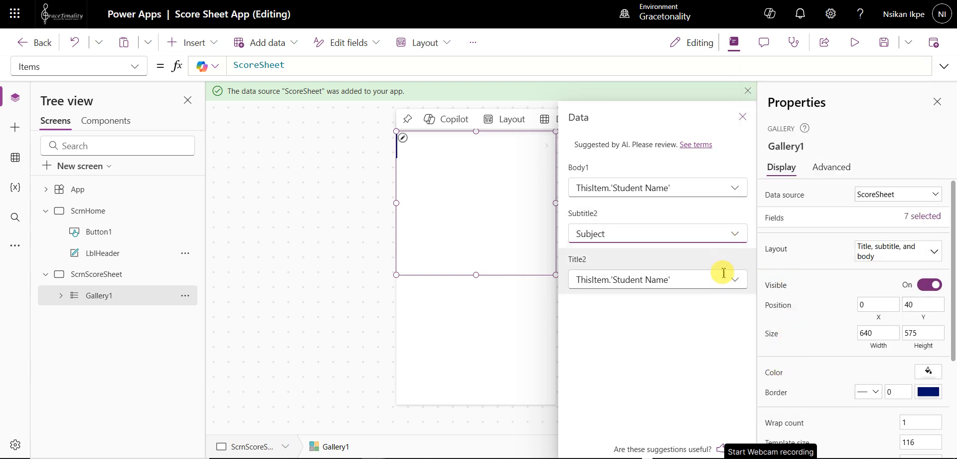
# Bind the gallery's Title2 field to the Score column and close the field settings
pyautogui.click(734, 287)
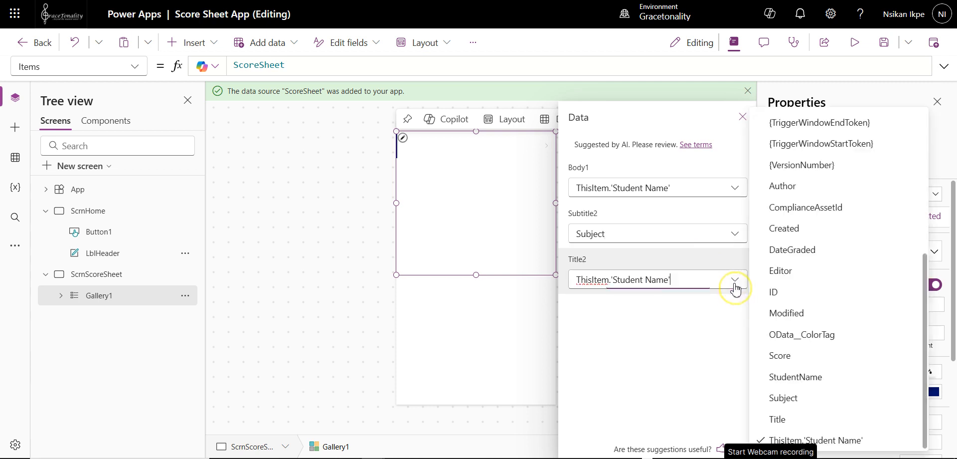
pyautogui.click(794, 359)
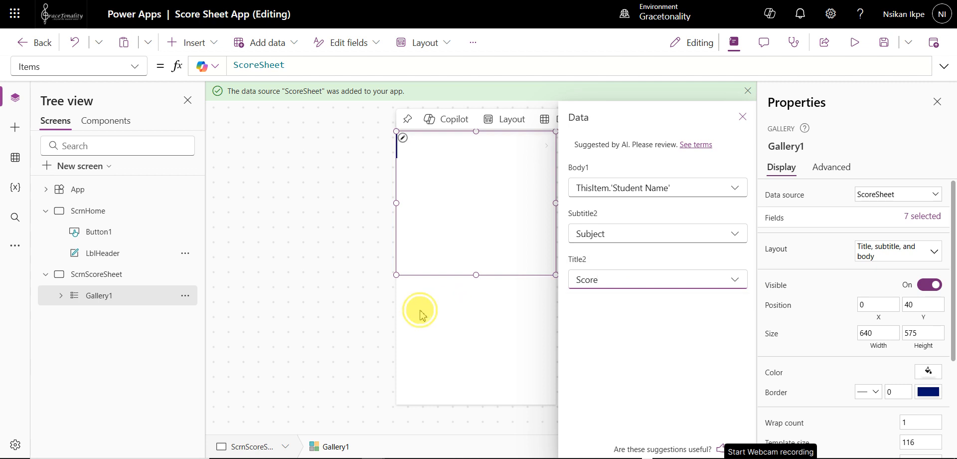
pyautogui.click(437, 303)
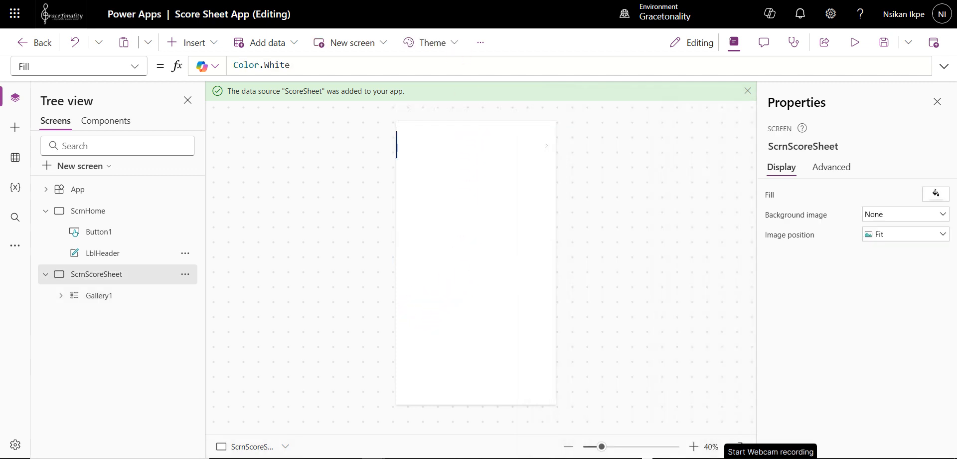
# Switch to the SharePoint ScoreSheet list and fill in a new item titled Student Score with the student's name, subject Mathematics and score 45
pyautogui.click(439, 1)
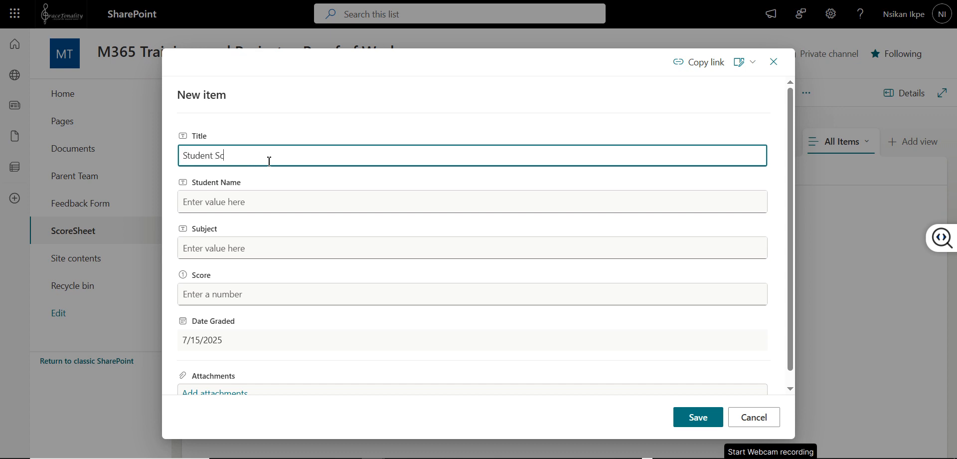
pyautogui.press('Tab')
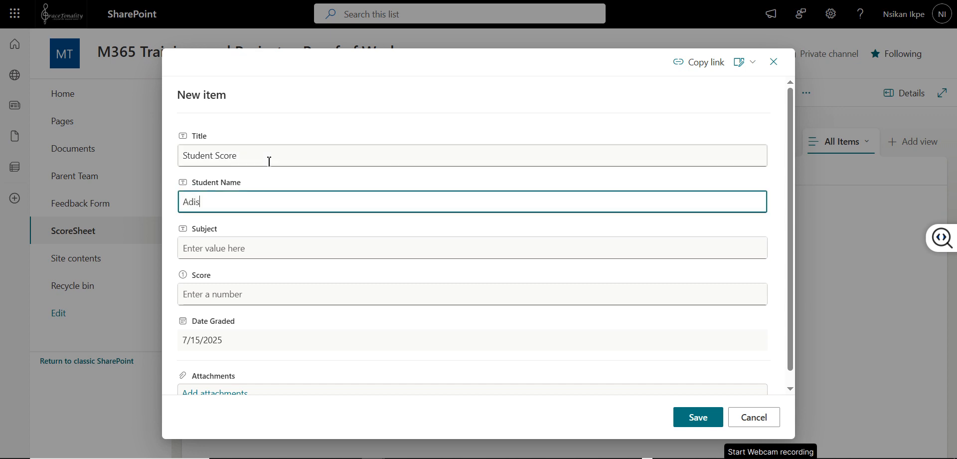
pyautogui.press('Tab')
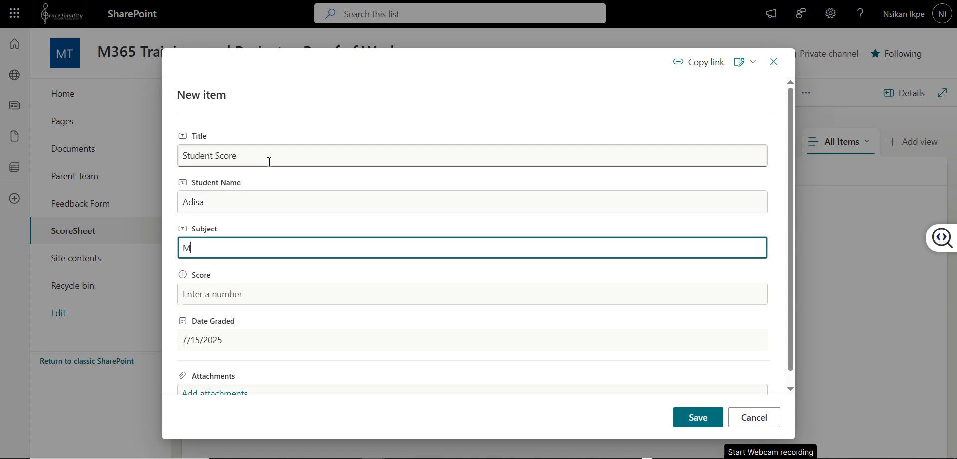
pyautogui.write('Mathematics')
pyautogui.press('Tab')
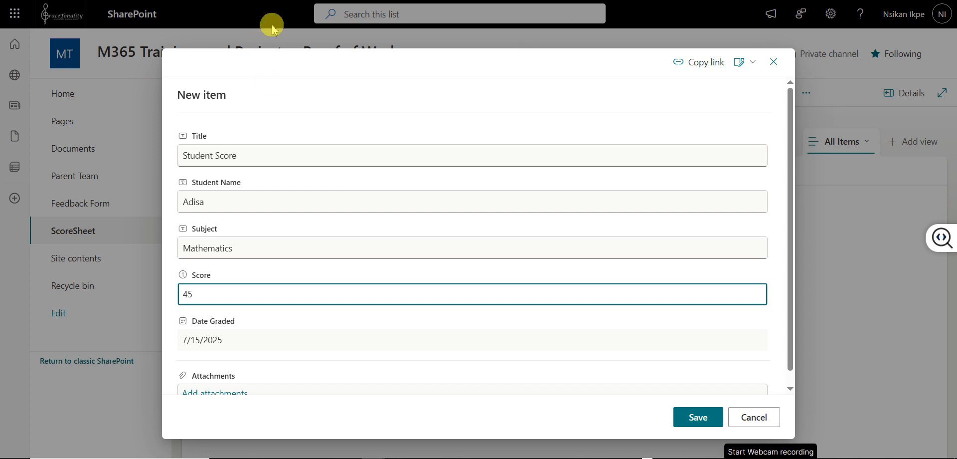
# Attach aksu.jpg from the Pictures folder to the Mathematics score item and save the item
pyautogui.scroll(-1, 331, 192)
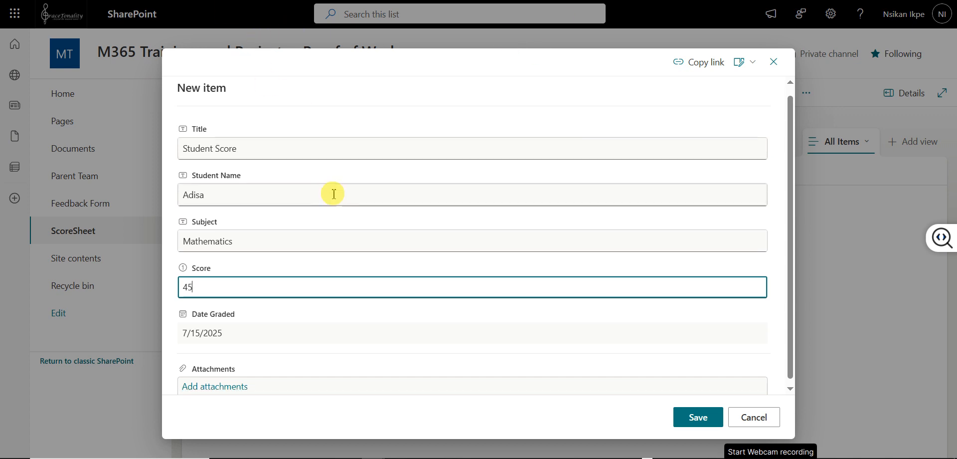
pyautogui.click(233, 380)
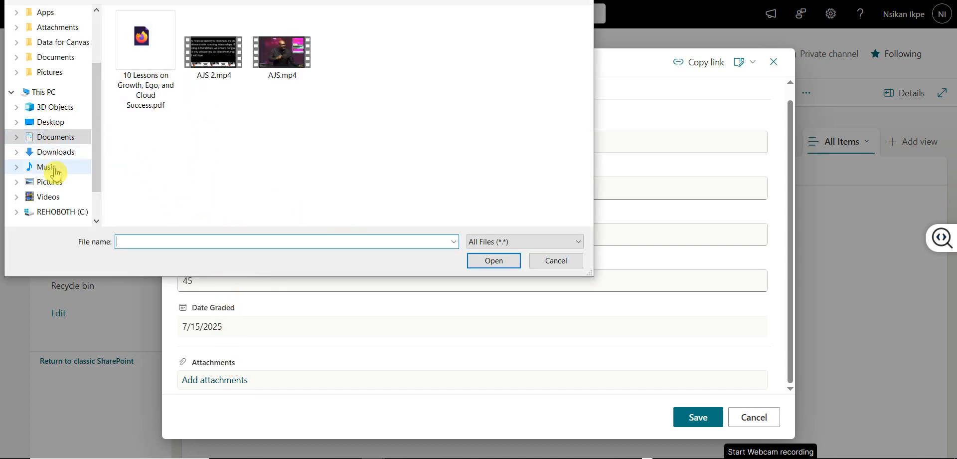
pyautogui.click(61, 183)
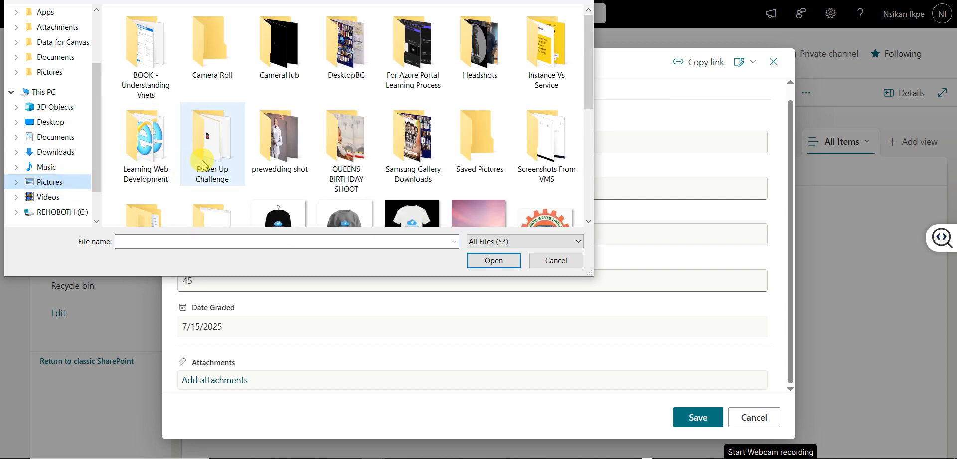
pyautogui.scroll(-3, 382, 205)
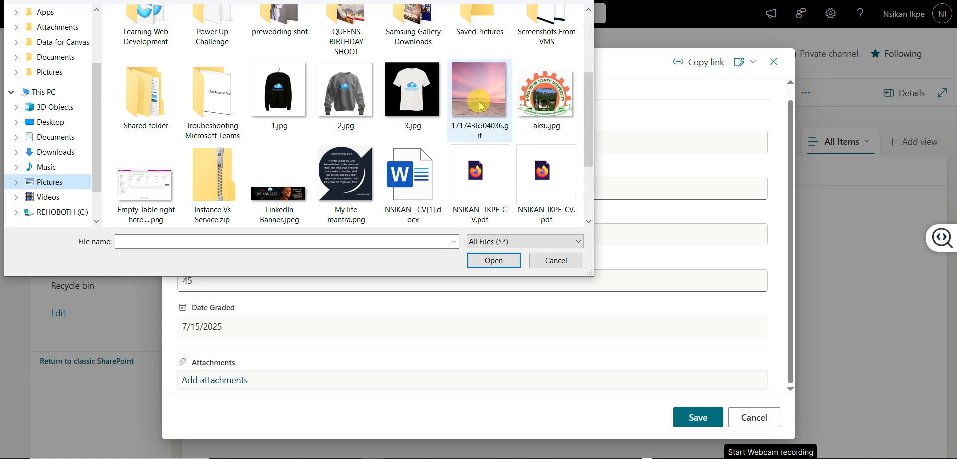
pyautogui.click(530, 108)
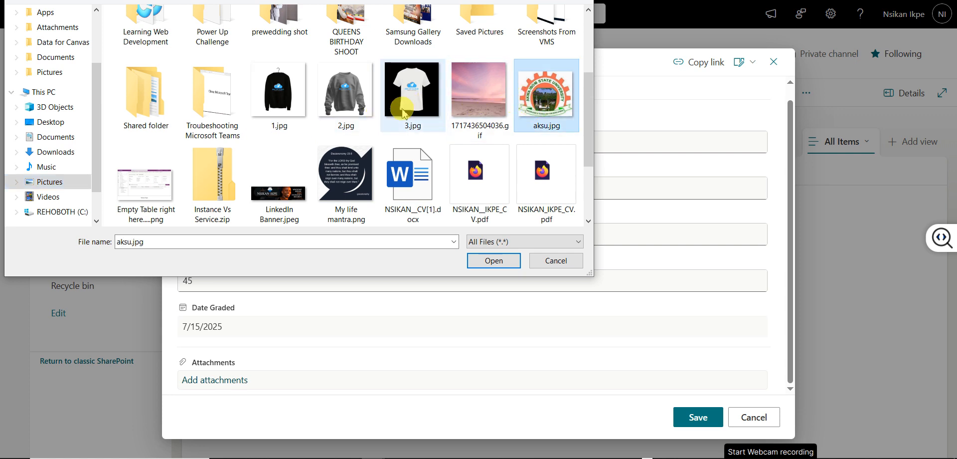
pyautogui.click(494, 261)
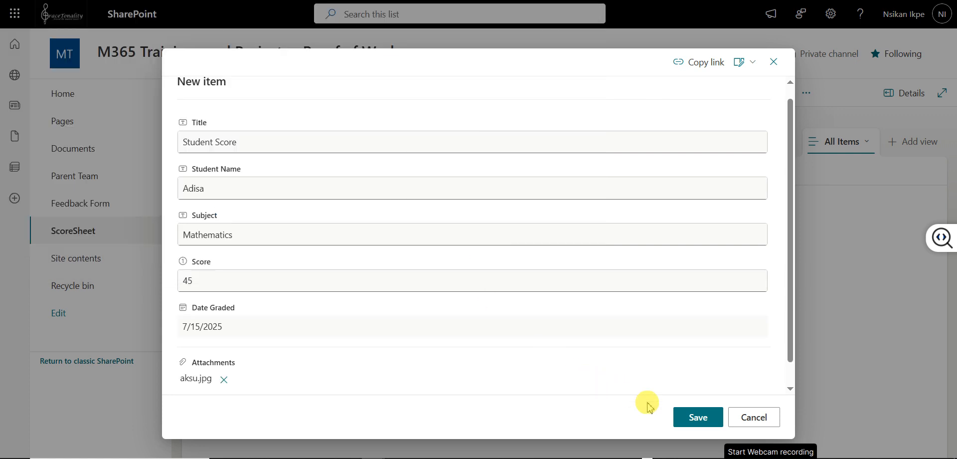
pyautogui.click(703, 421)
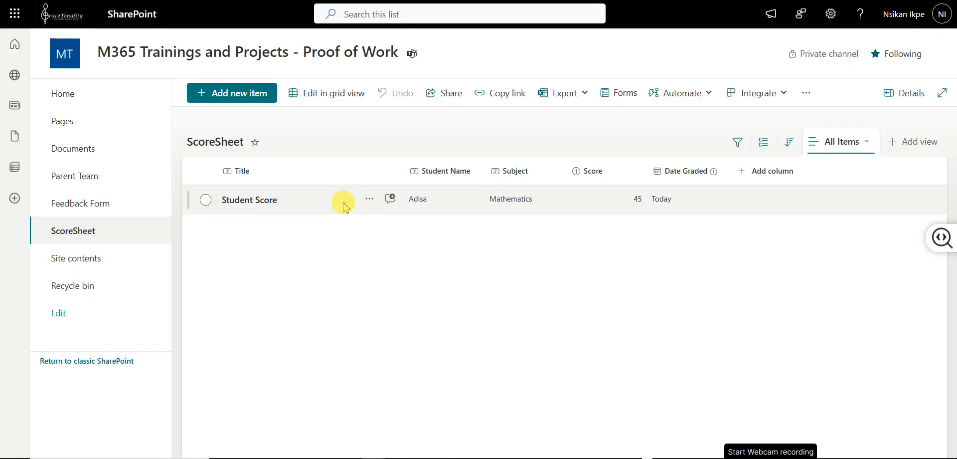
# Add another list item titled Student Score with the student's name, subject English and score 65, keeping the date 7/15/2025
pyautogui.click(270, 97)
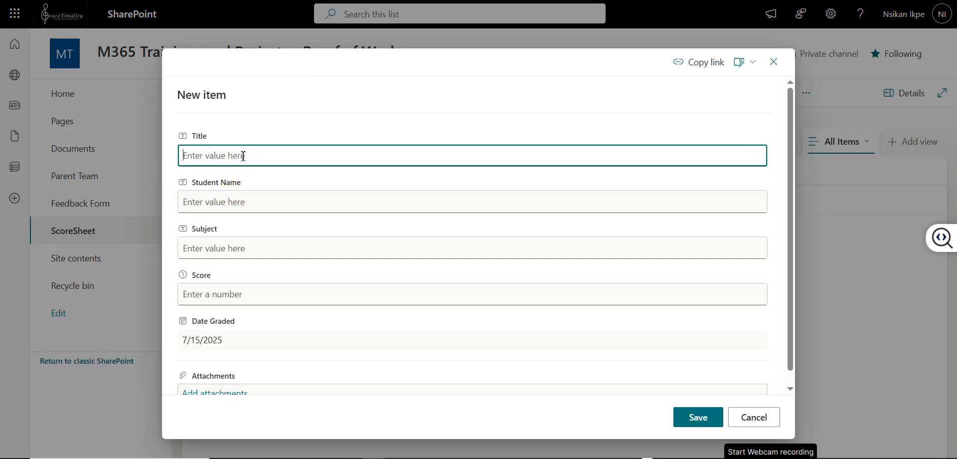
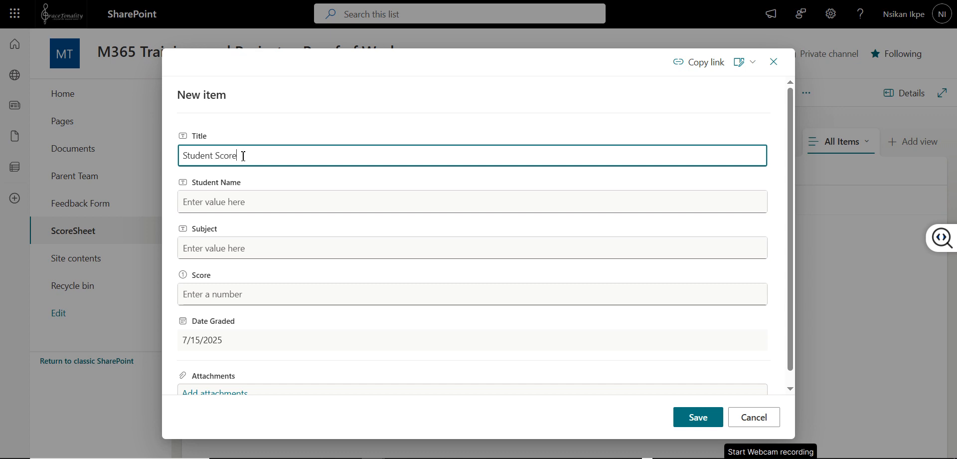
pyautogui.press('Tab')
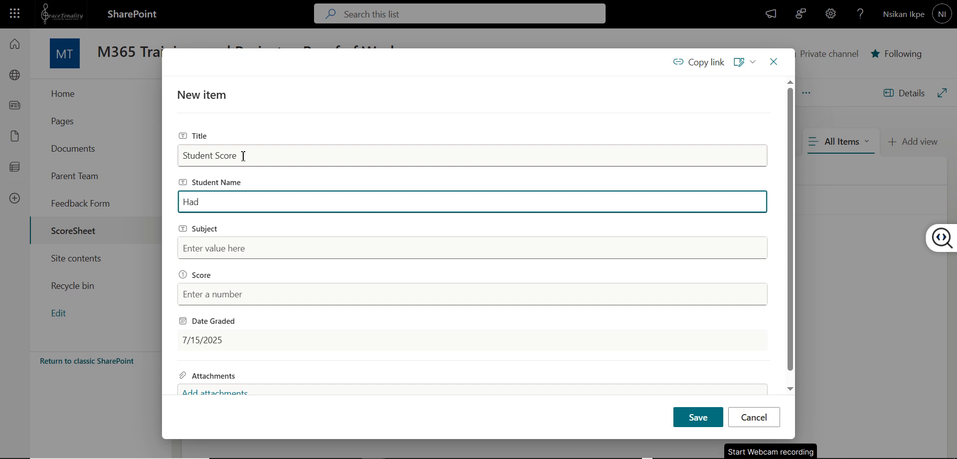
pyautogui.press('Tab')
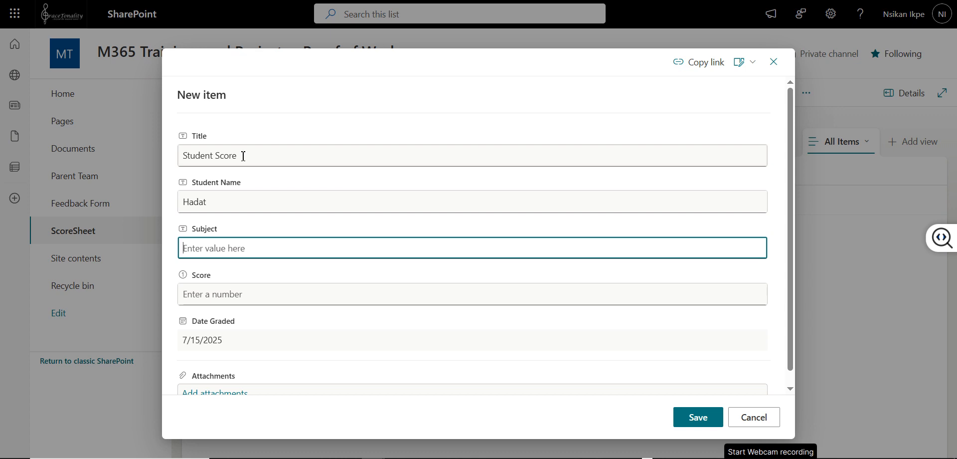
pyautogui.write('English')
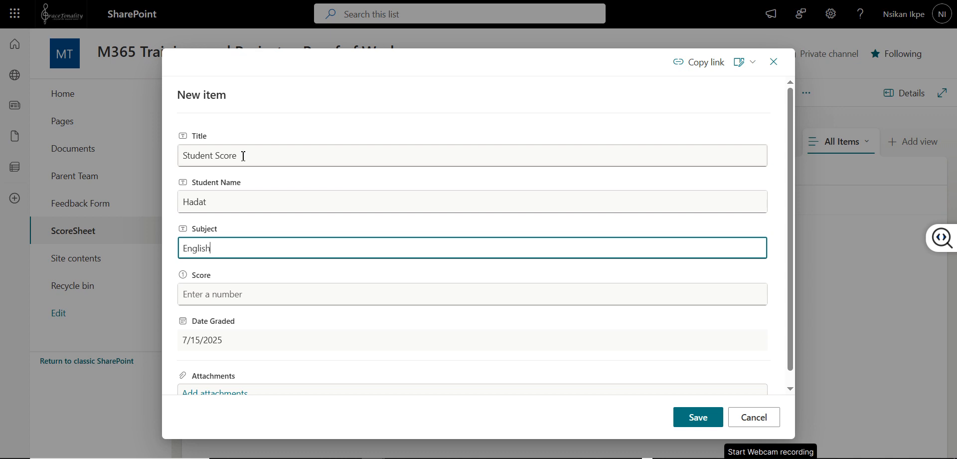
pyautogui.press('Tab')
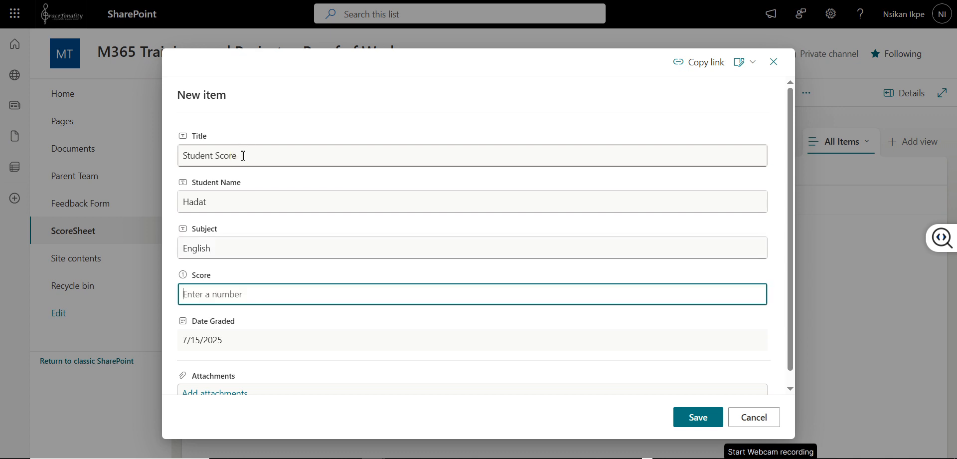
pyautogui.press('Tab')
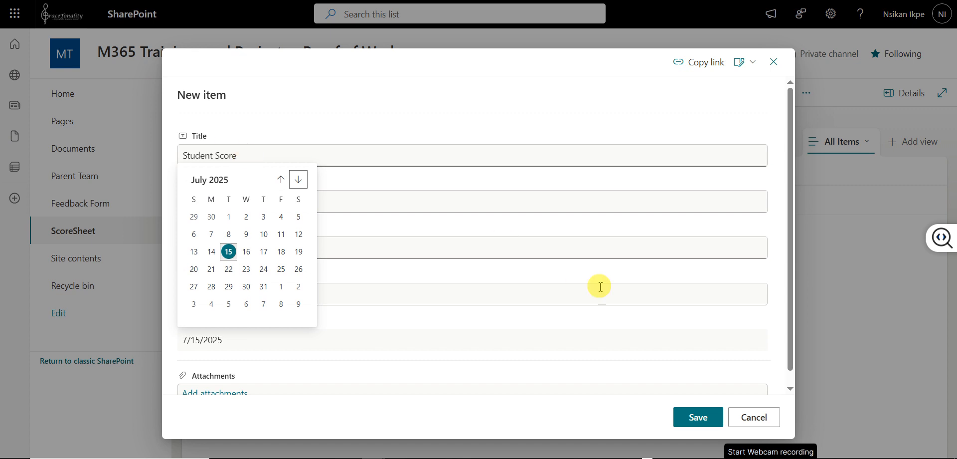
pyautogui.click(344, 348)
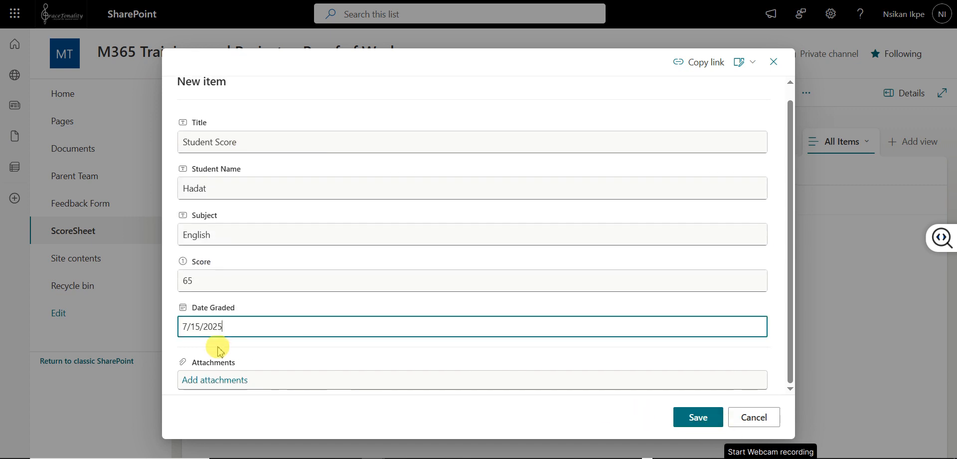
# Attach 1717436504036.gif from the Pictures folder to the English score item and save the item
pyautogui.click(228, 382)
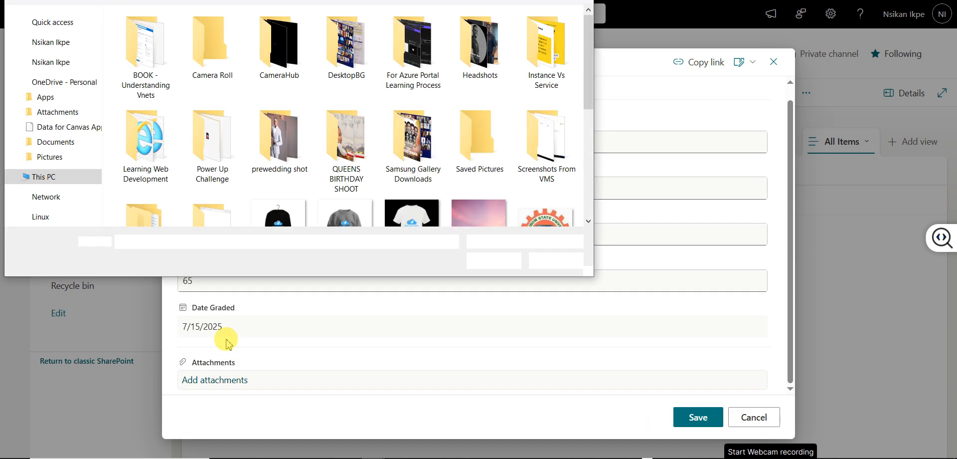
pyautogui.scroll(-3, 368, 164)
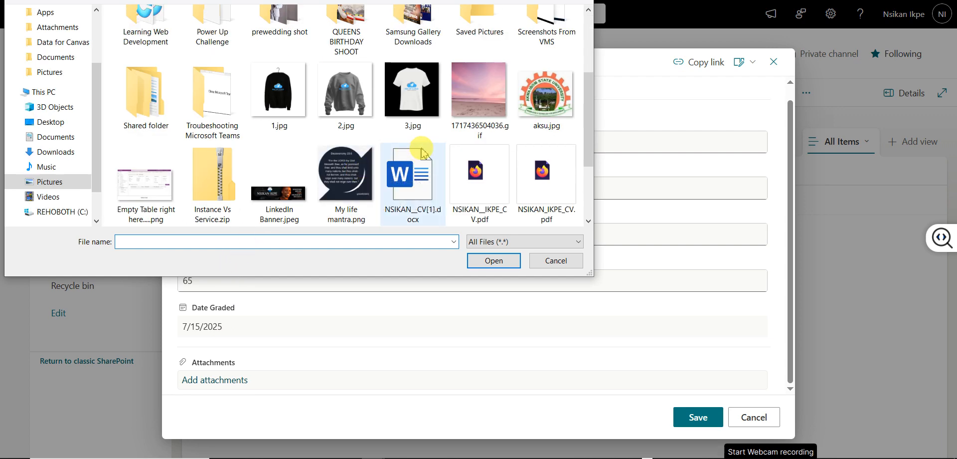
pyautogui.click(465, 116)
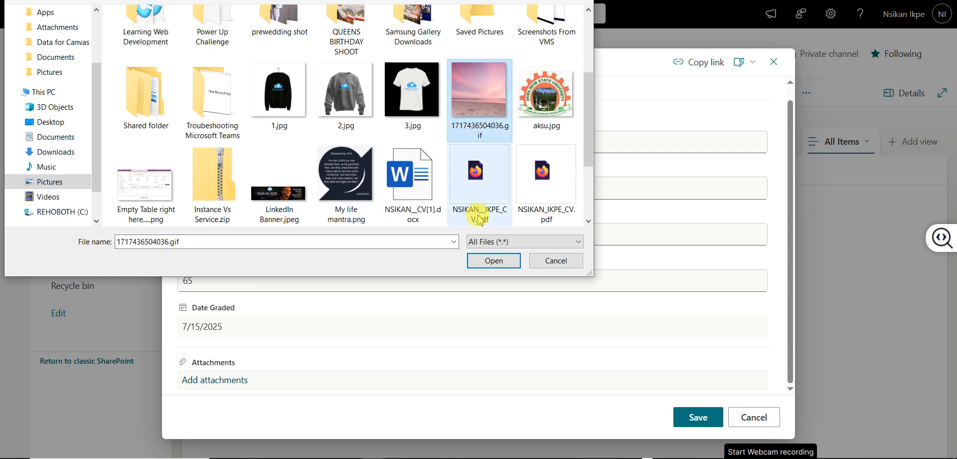
pyautogui.click(494, 260)
pyautogui.click(705, 421)
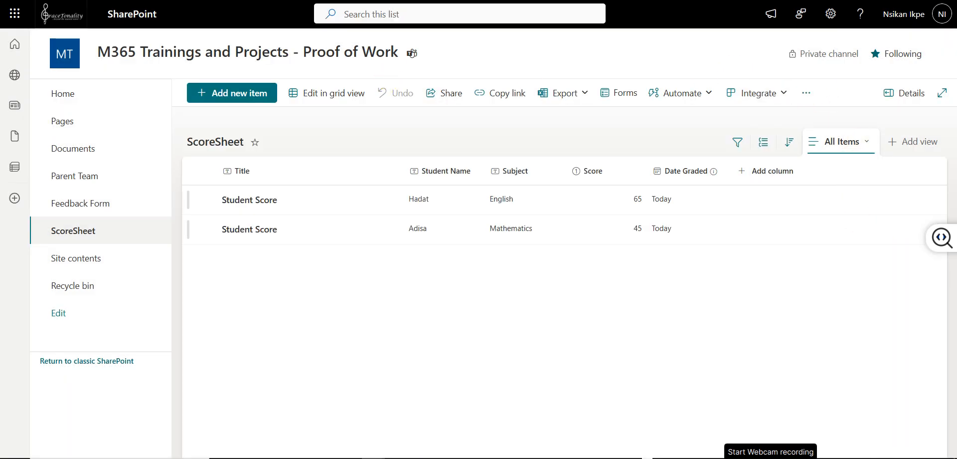
# Switch back to the Power Apps editor, select the gallery on ScrnScoreSheet and save the app
pyautogui.click(499, 1)
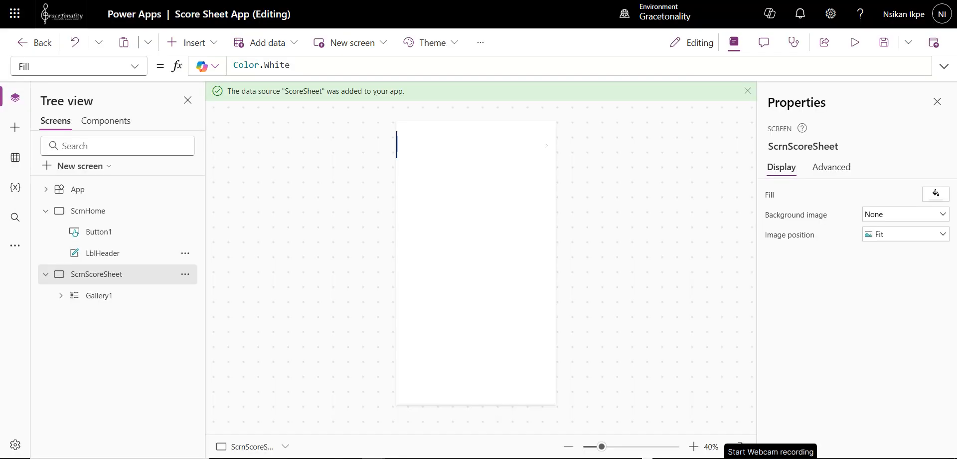
pyautogui.click(510, 168)
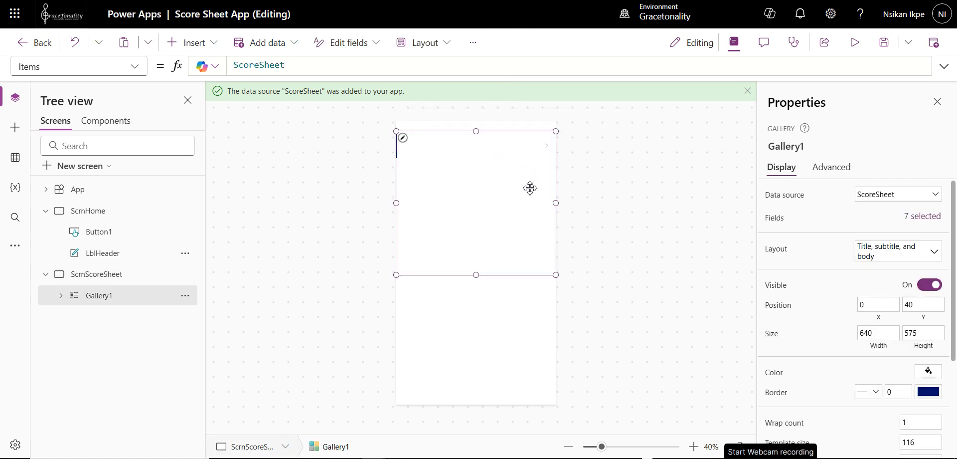
pyautogui.click(494, 185)
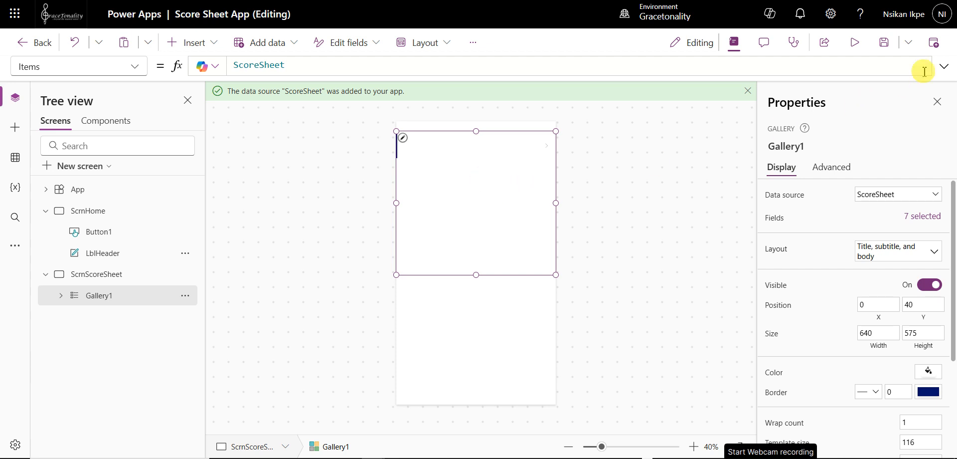
pyautogui.click(884, 42)
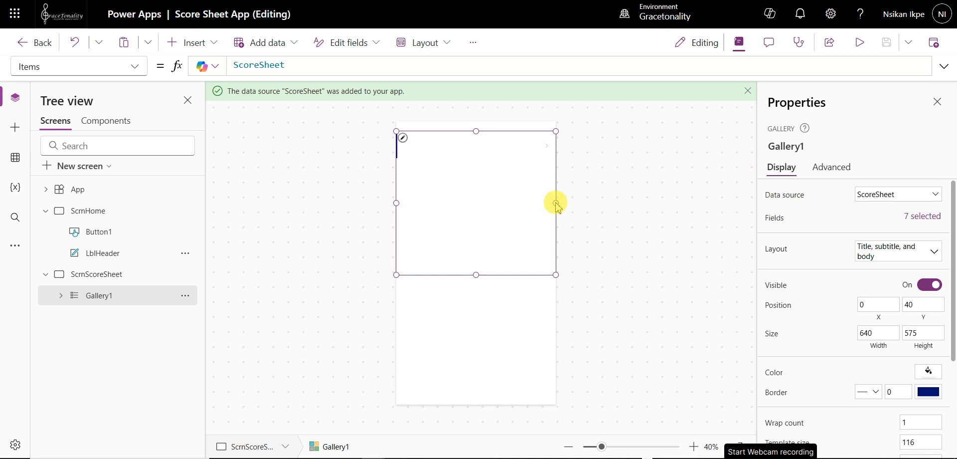
# Try to bind the gallery's Body1 field to StudentName and look through the column choices for Subtitle2
pyautogui.click(923, 216)
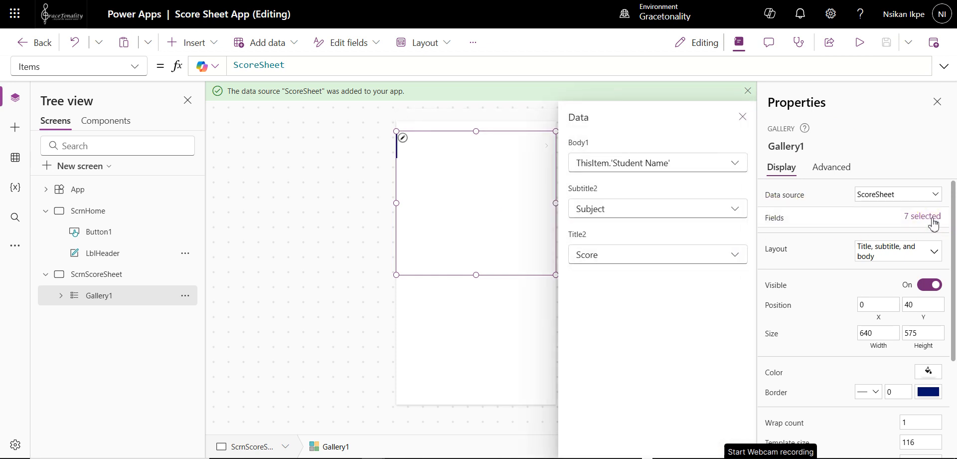
pyautogui.click(720, 165)
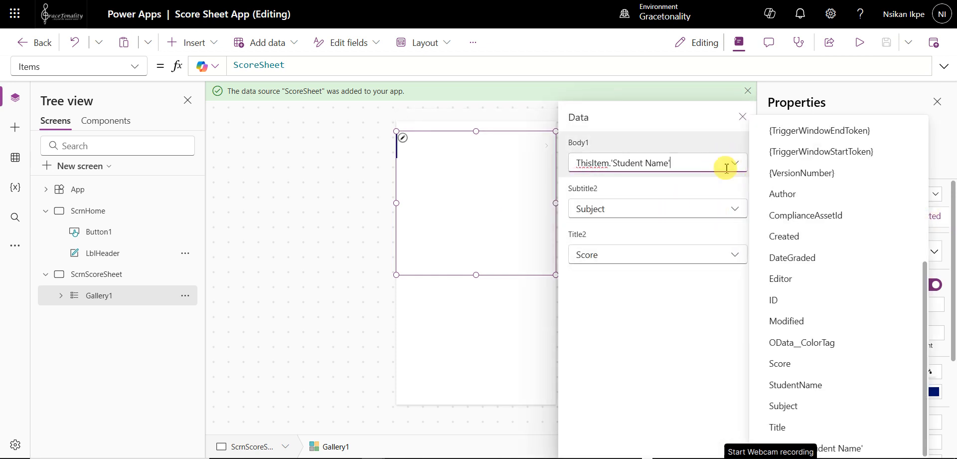
pyautogui.click(783, 386)
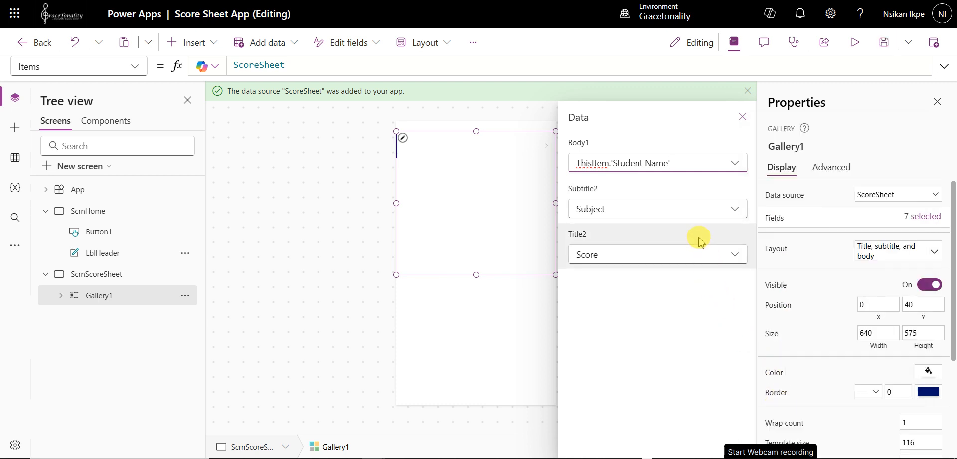
pyautogui.click(732, 168)
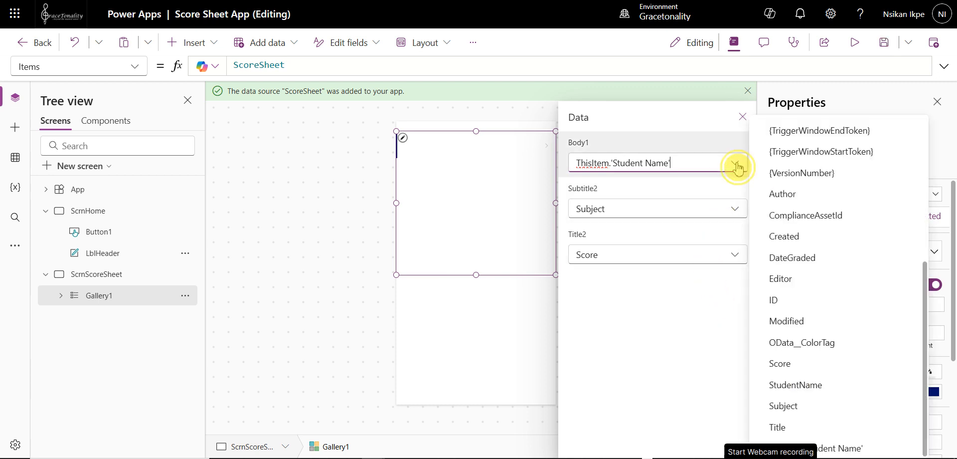
pyautogui.click(808, 391)
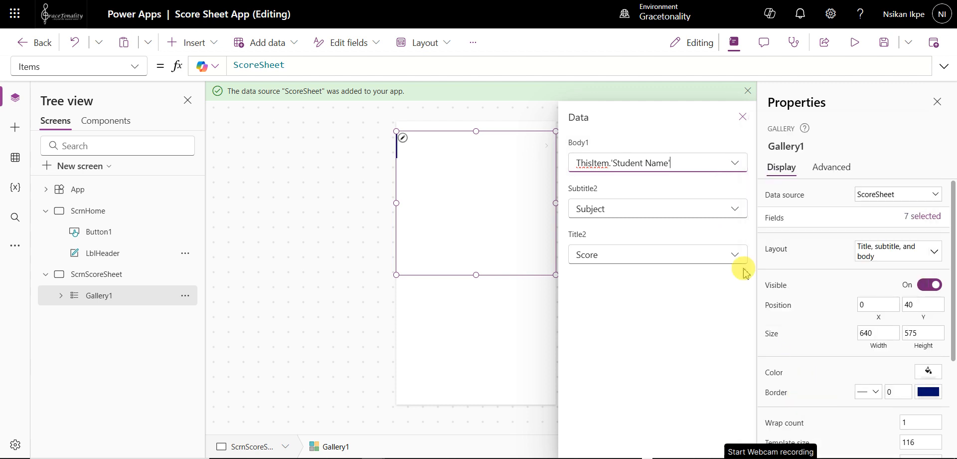
pyautogui.click(736, 212)
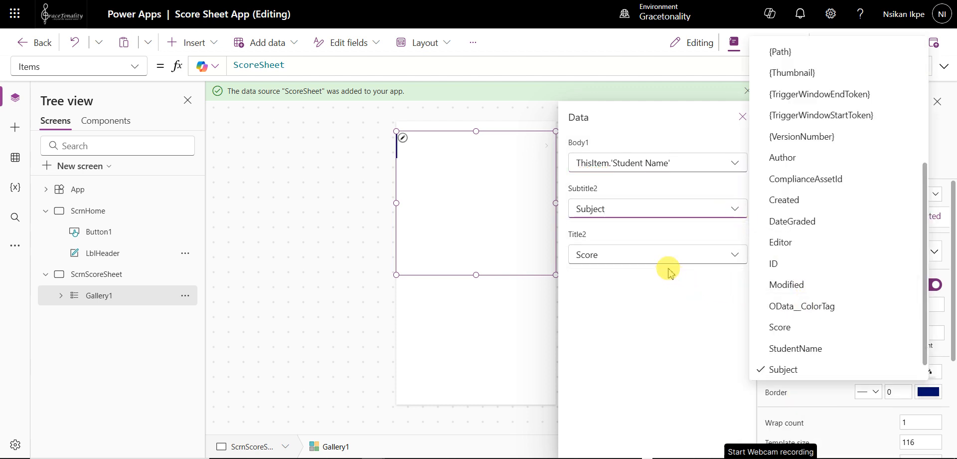
pyautogui.click(648, 288)
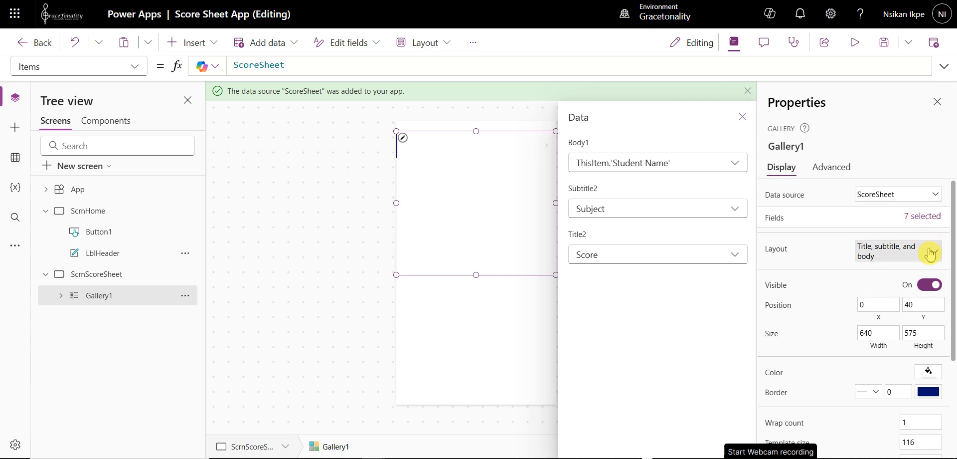
# Refresh the gallery by changing its layout to Image and title and back to Title, subtitle, and body
pyautogui.click(930, 254)
pyautogui.scroll(-1, 722, 349)
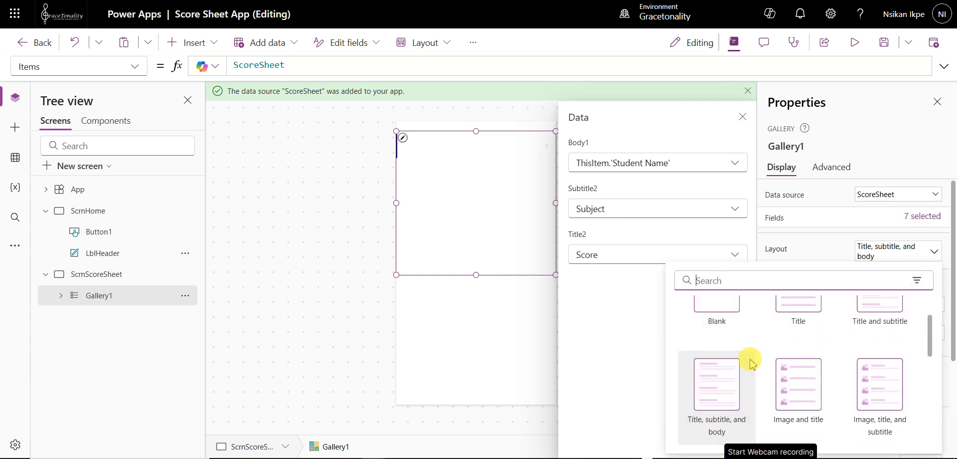
pyautogui.click(785, 381)
pyautogui.click(931, 250)
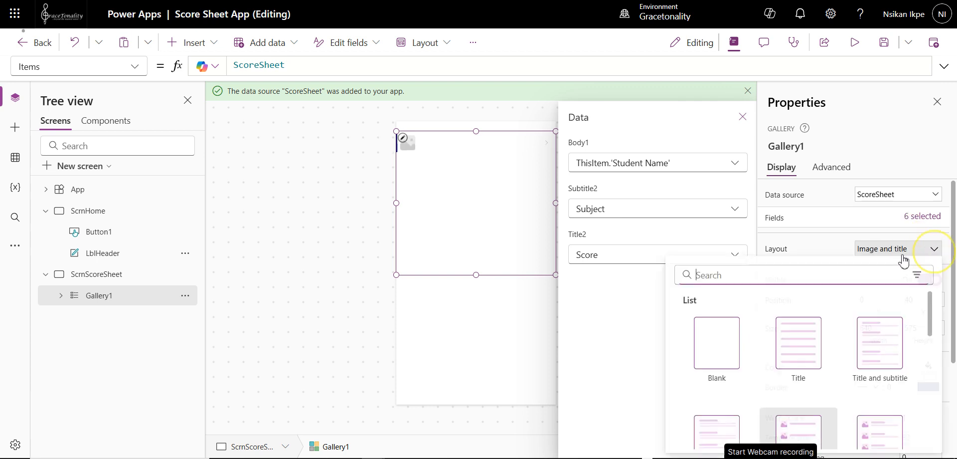
pyautogui.scroll(-1, 716, 389)
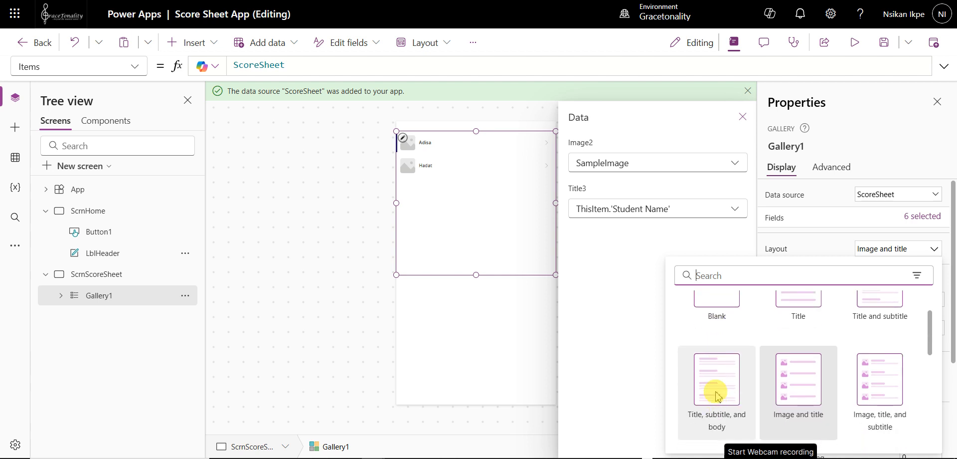
pyautogui.click(718, 393)
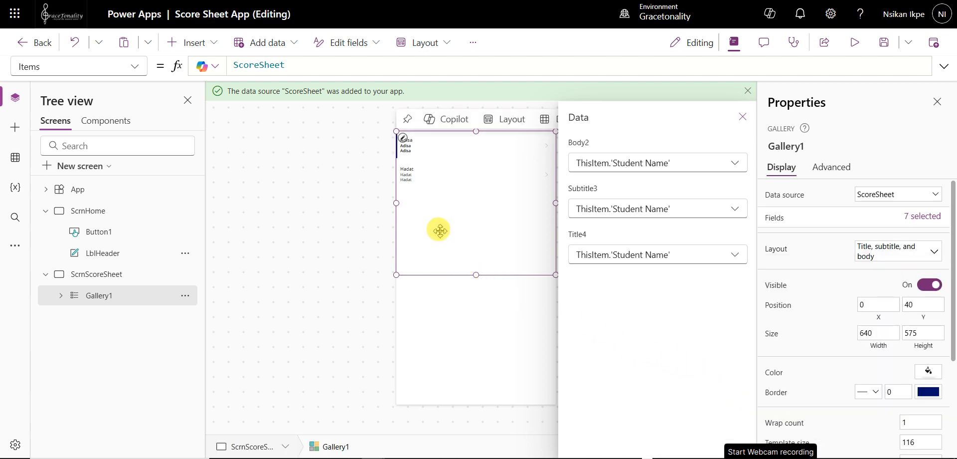
# Bind the gallery's Body2 field to Score and its Subtitle3 field to Subject, and close the field settings
pyautogui.click(741, 168)
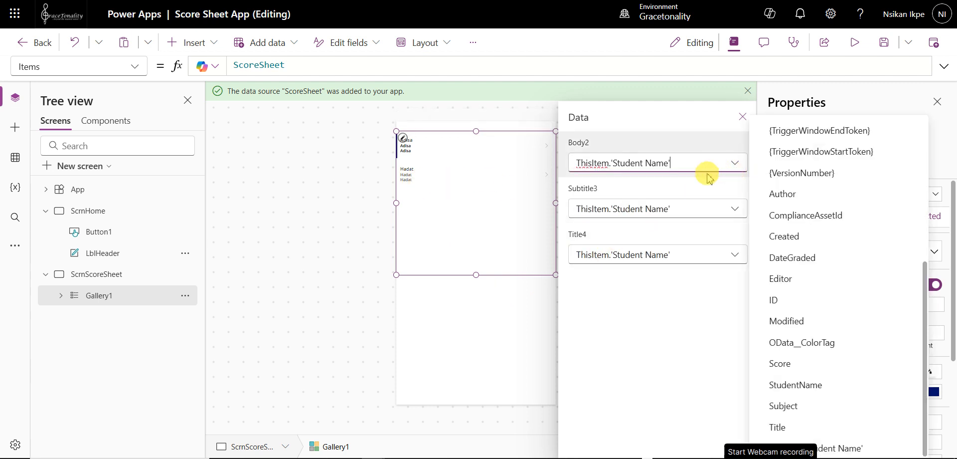
pyautogui.click(786, 367)
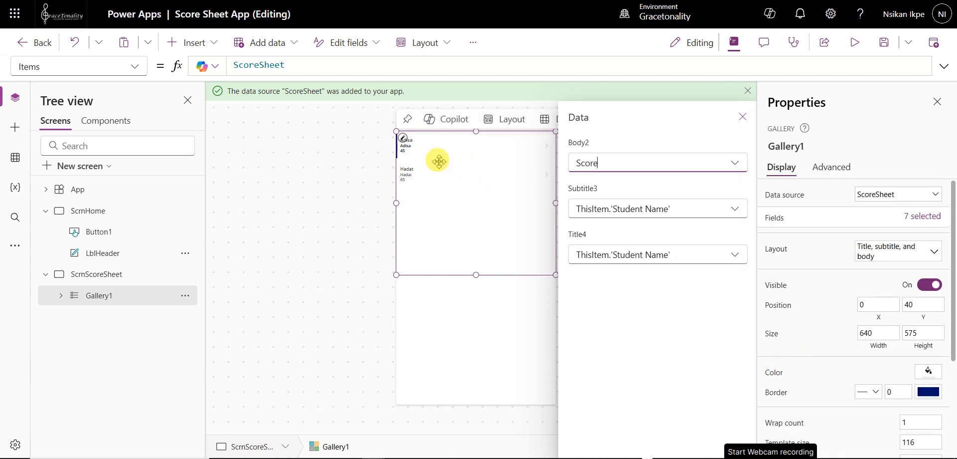
pyautogui.click(736, 210)
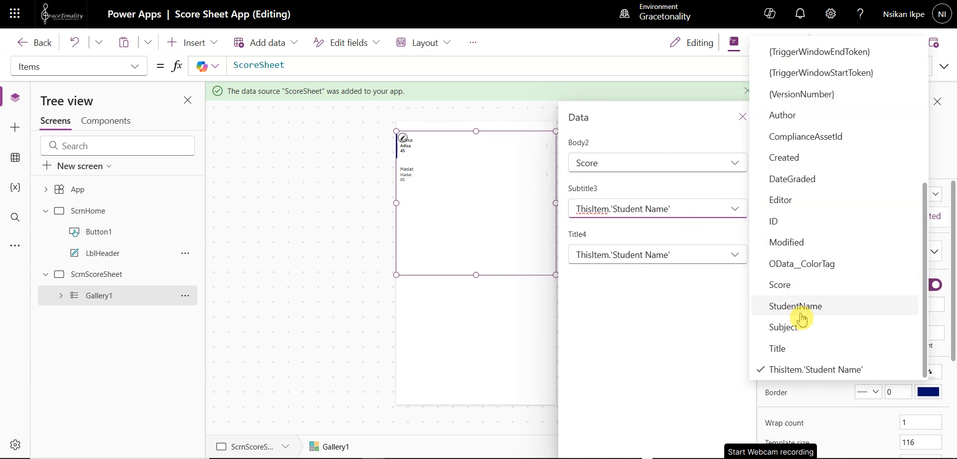
pyautogui.click(788, 328)
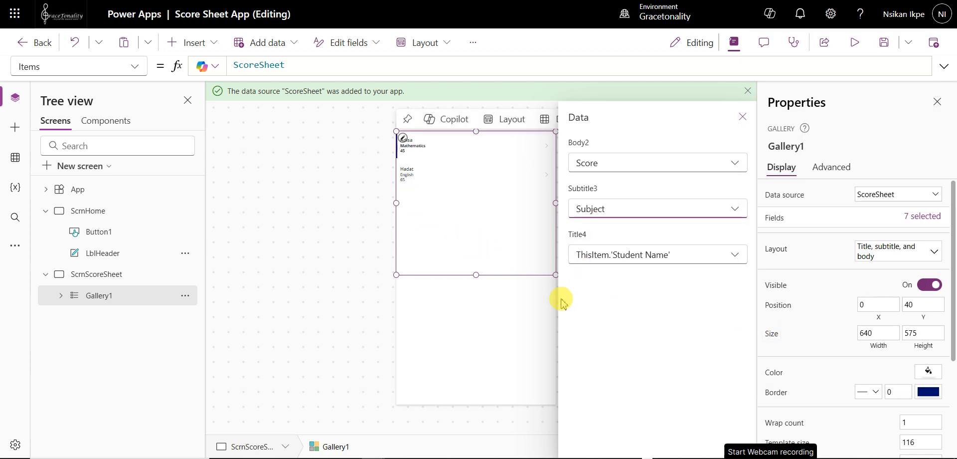
pyautogui.click(743, 118)
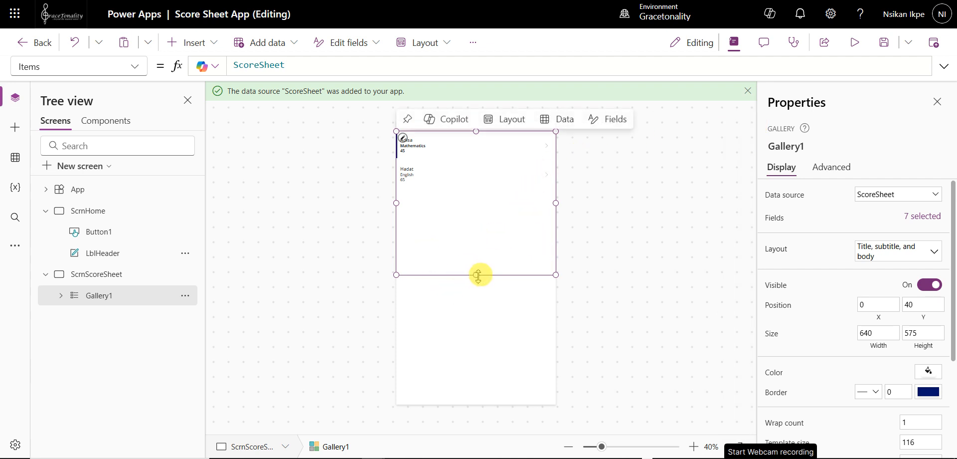
# Shorten the gallery to a height of about 235 and preview the score sheet screen
pyautogui.moveTo(478, 274); pyautogui.dragTo(493, 188)
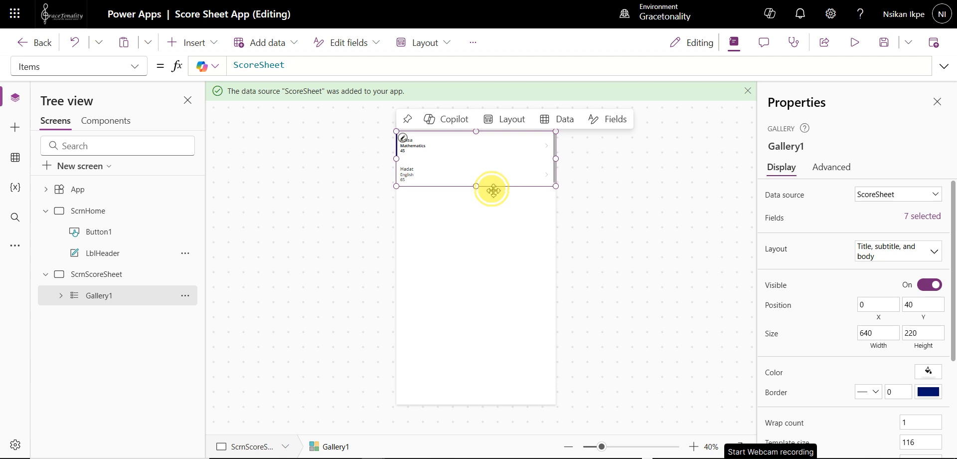
pyautogui.click(637, 220)
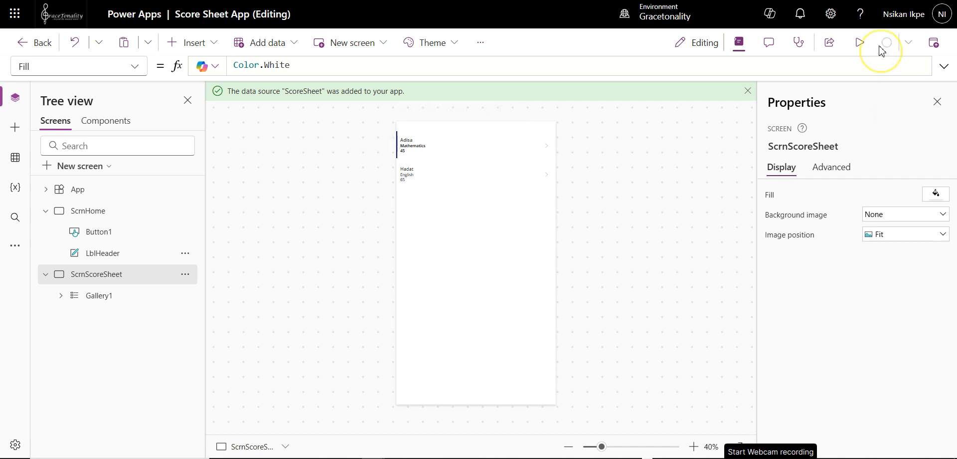
pyautogui.click(858, 43)
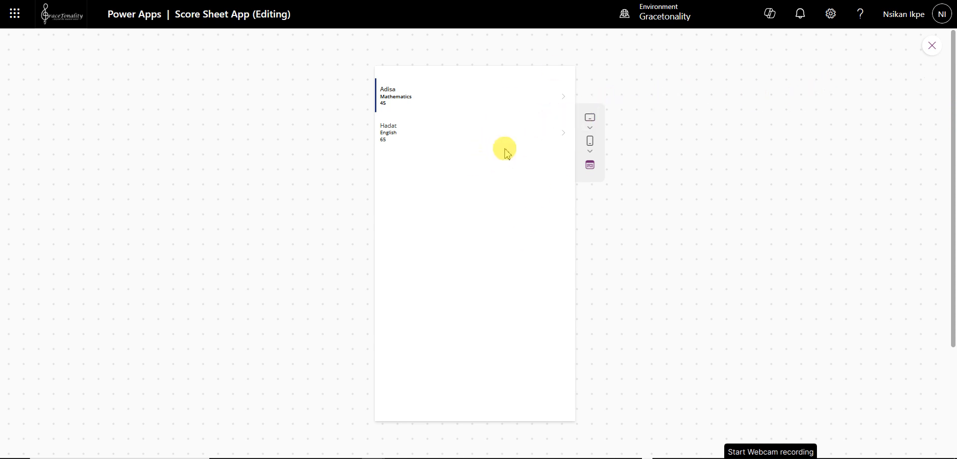
pyautogui.click(931, 45)
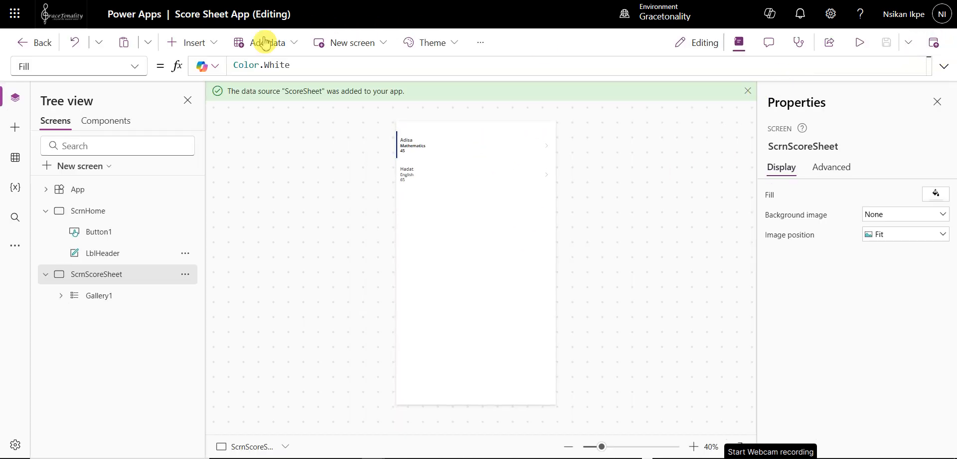
pyautogui.click(214, 43)
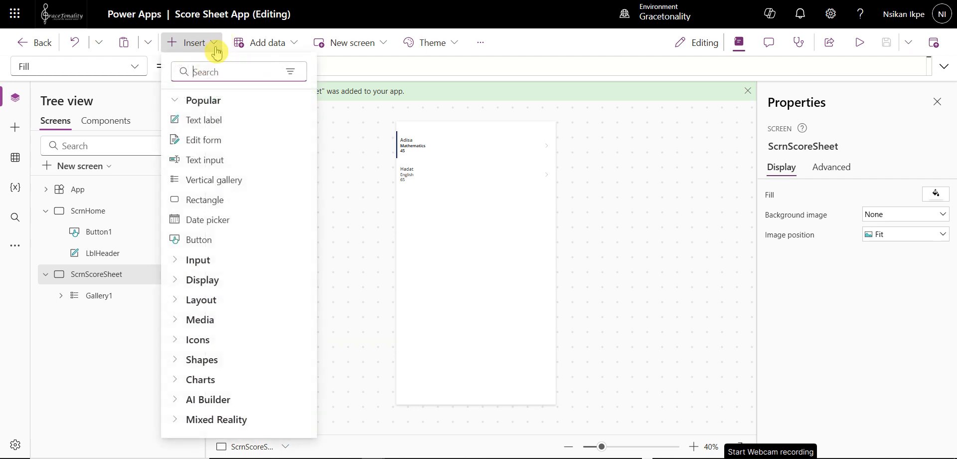
pyautogui.click(205, 240)
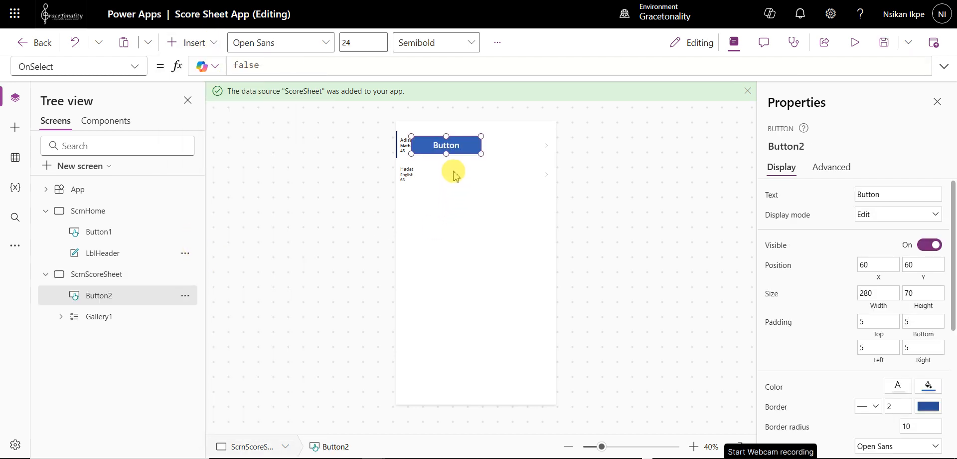
pyautogui.moveTo(453, 149); pyautogui.dragTo(549, 134)
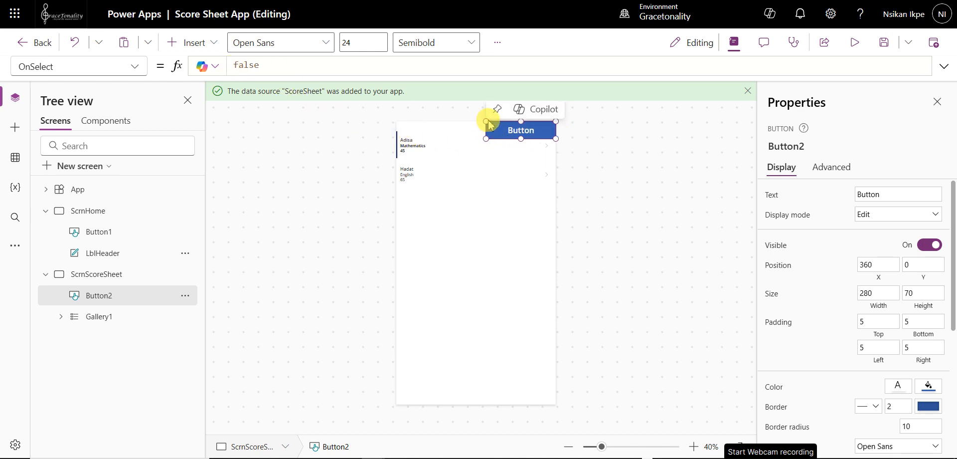
pyautogui.moveTo(498, 121); pyautogui.dragTo(527, 120)
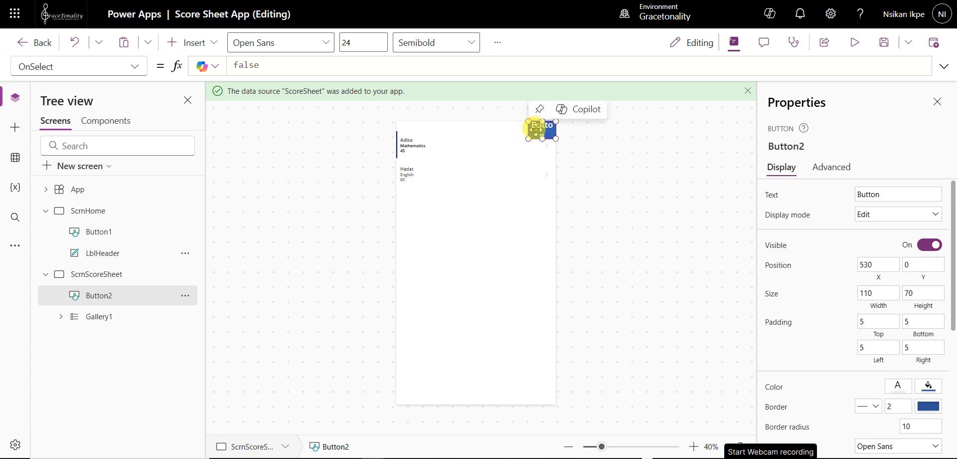
pyautogui.moveTo(527, 120); pyautogui.dragTo(520, 121)
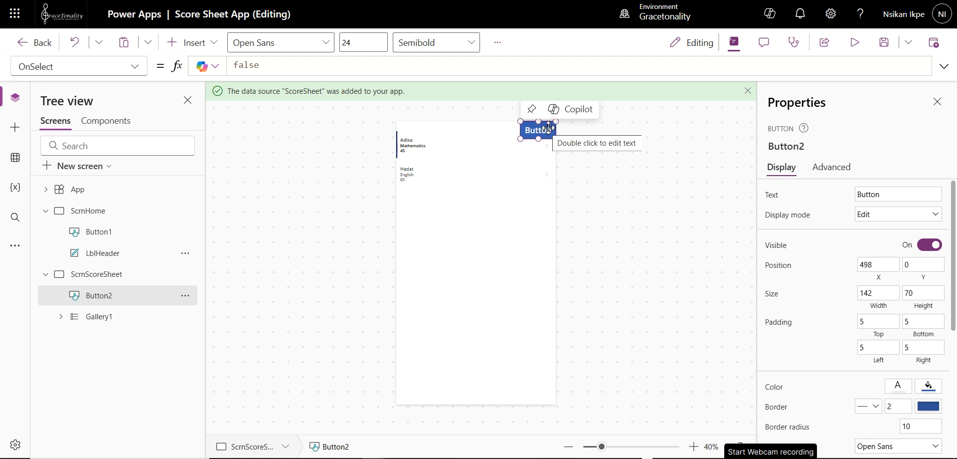
pyautogui.press('Delete')
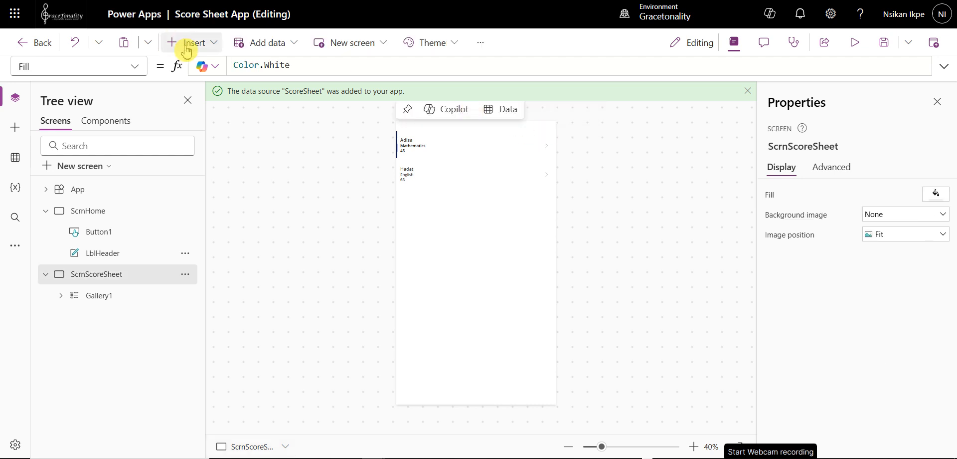
# Insert a Back arrow icon on ScrnScoreSheet and place it in the screen's upper-left corner at position 0, 0
pyautogui.click(212, 42)
pyautogui.click(212, 72)
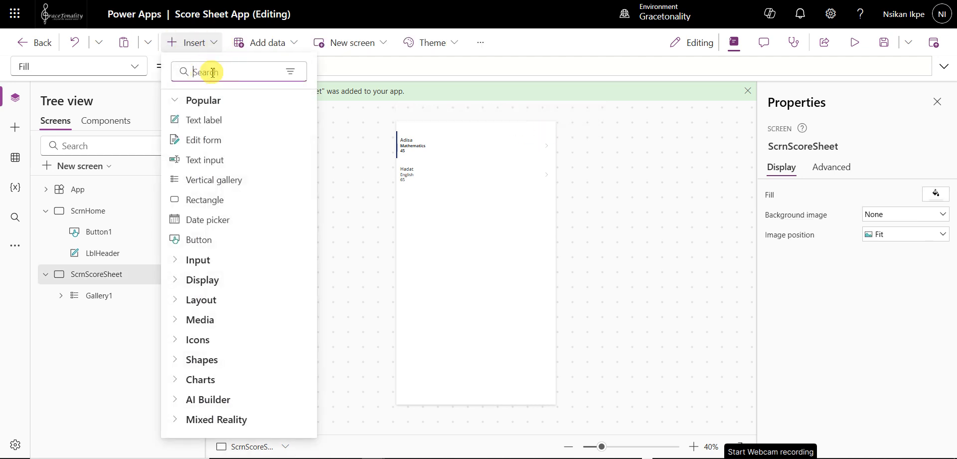
pyautogui.write('back')
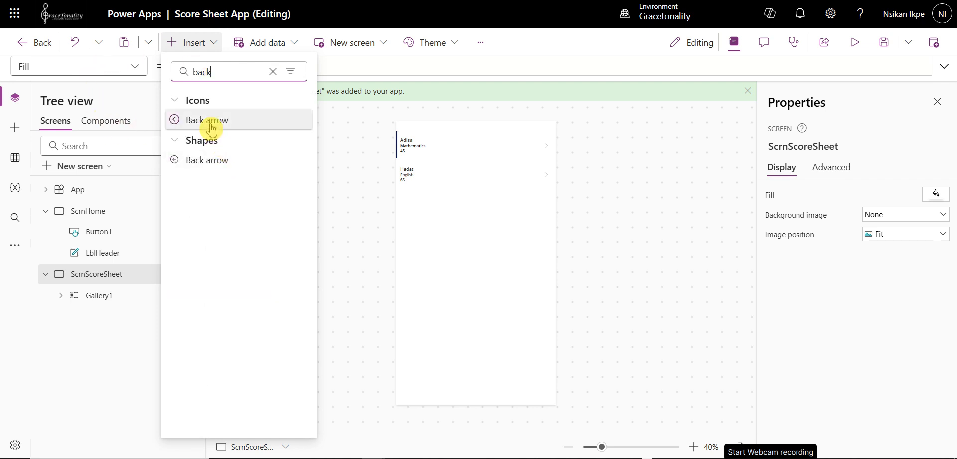
pyautogui.moveTo(212, 129); pyautogui.dragTo(410, 111)
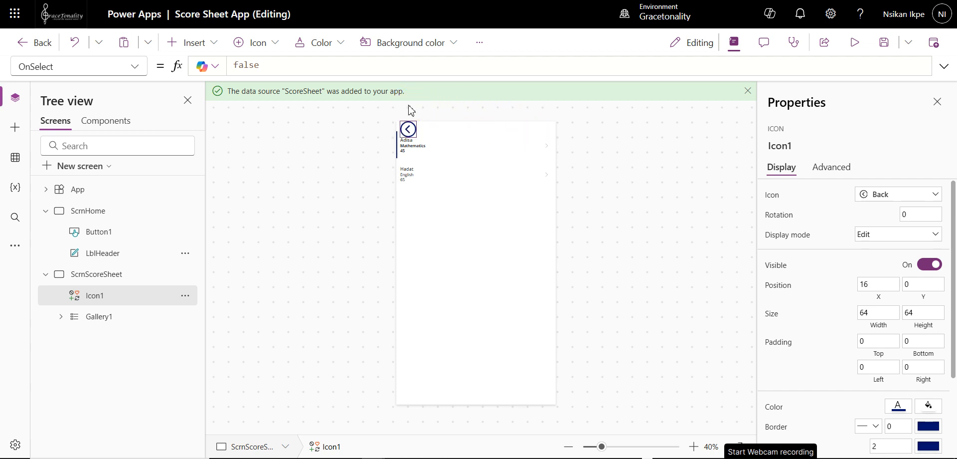
pyautogui.moveTo(407, 111); pyautogui.dragTo(414, 128)
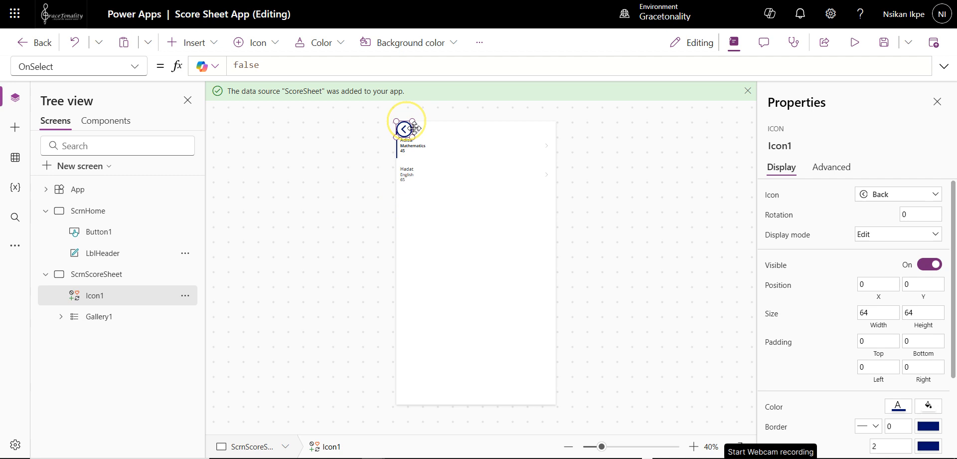
# Move the score gallery on ScrnScoreSheet down to a Y position of 125
pyautogui.click(424, 162)
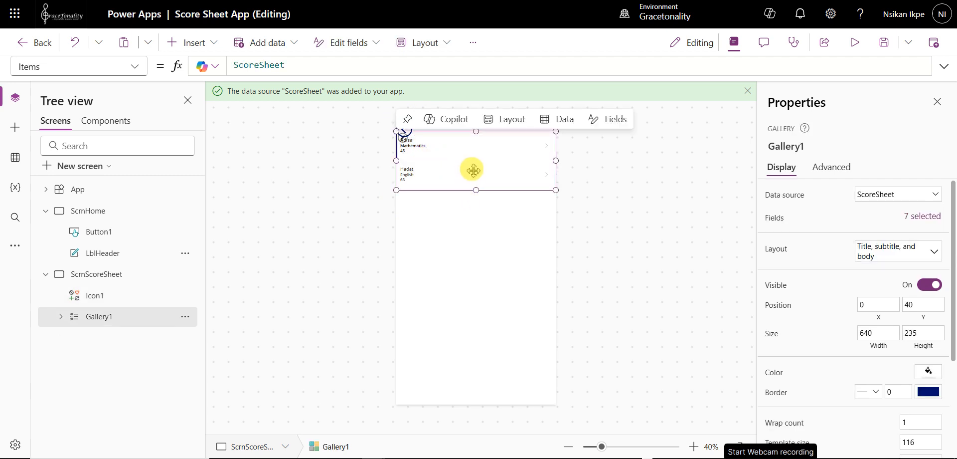
pyautogui.moveTo(474, 170); pyautogui.dragTo(476, 188)
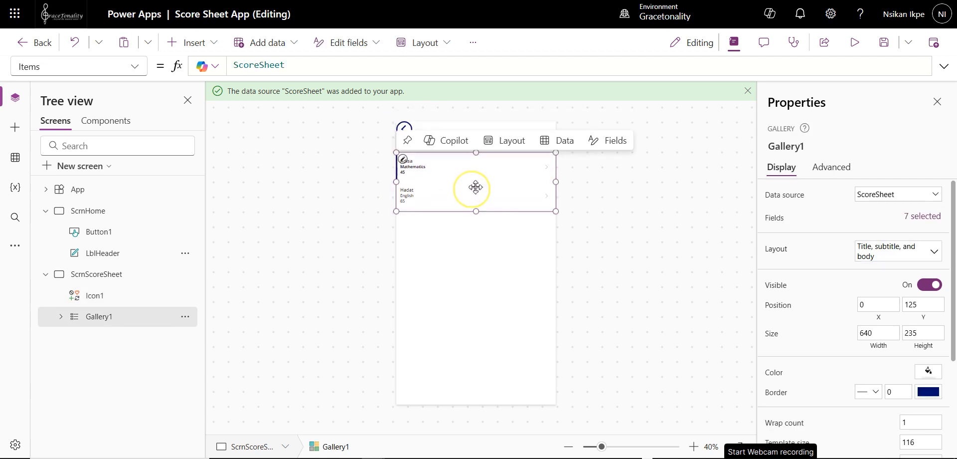
pyautogui.click(393, 134)
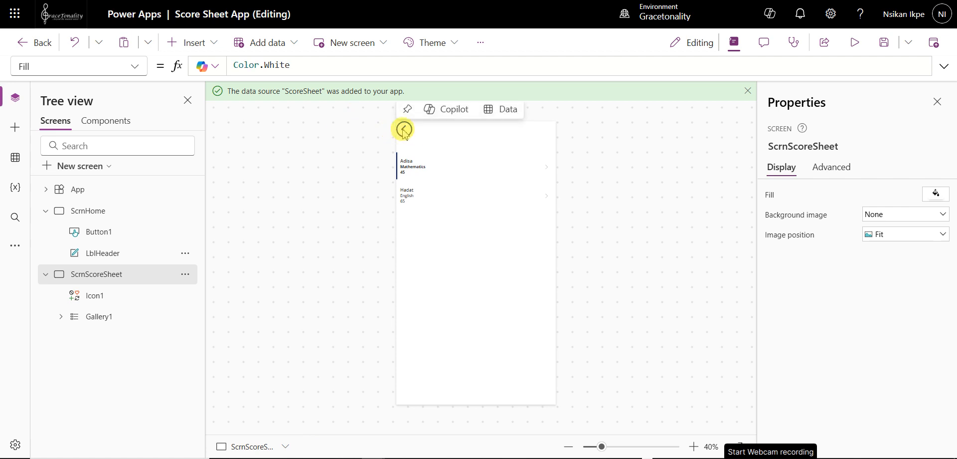
# Move the Back icon down to position 0, 46, just above the gallery at the screen's left edge
pyautogui.click(403, 129)
pyautogui.moveTo(404, 138); pyautogui.dragTo(405, 139)
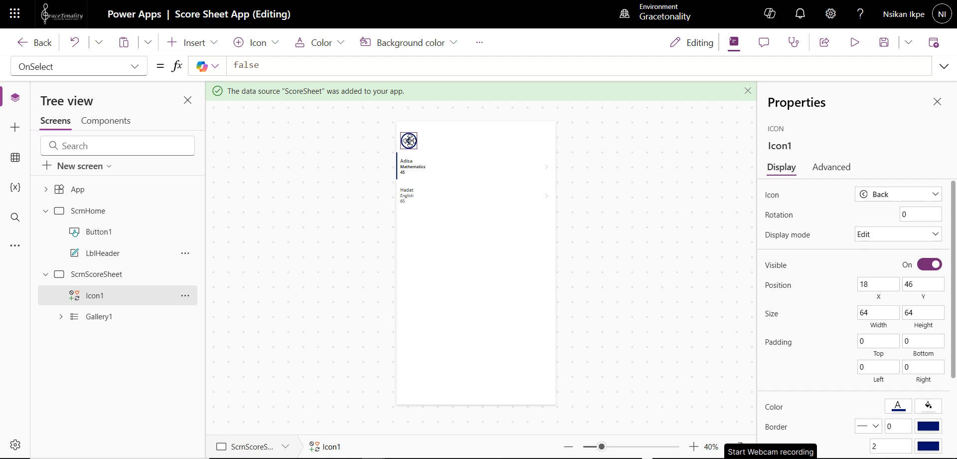
pyautogui.click(368, 143)
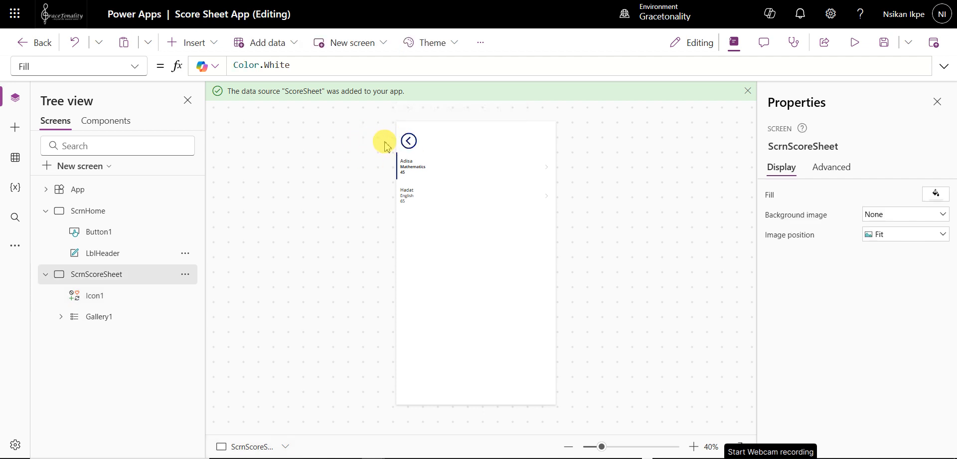
pyautogui.click(406, 142)
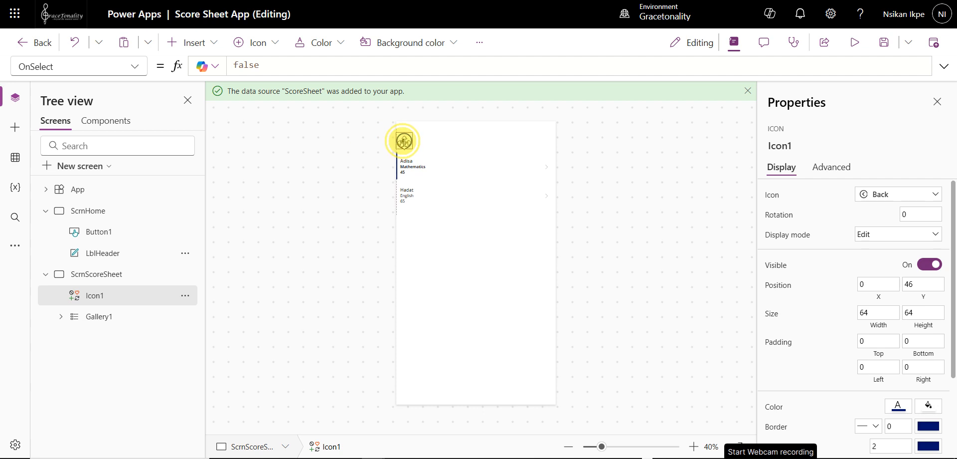
pyautogui.click(617, 194)
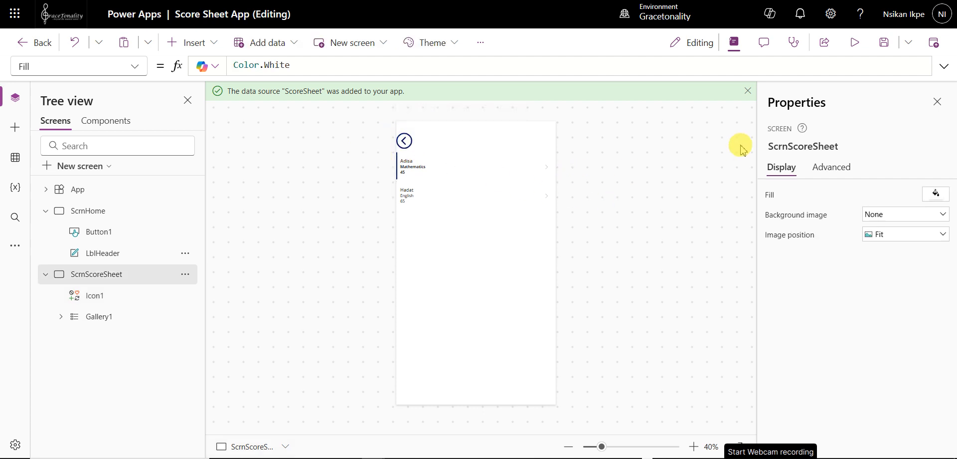
# Save the app, preview the rearranged score sheet screen, and return to editing
pyautogui.click(881, 50)
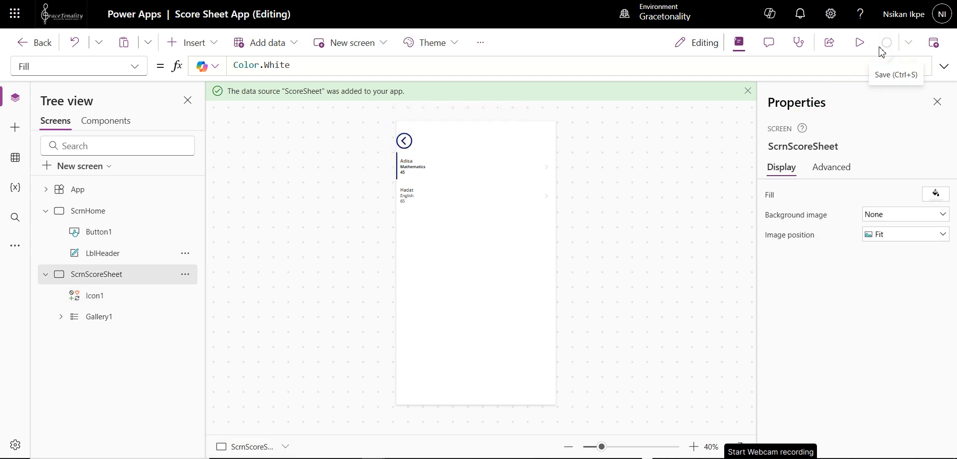
pyautogui.click(857, 43)
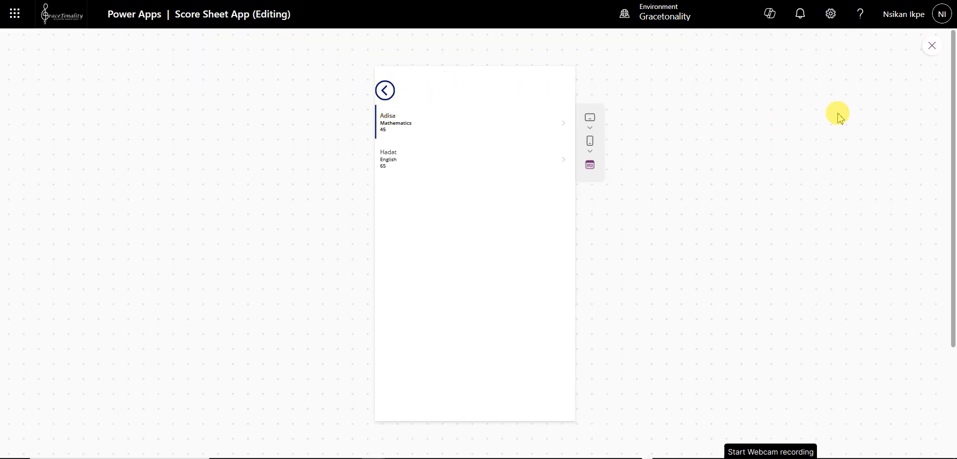
pyautogui.click(932, 46)
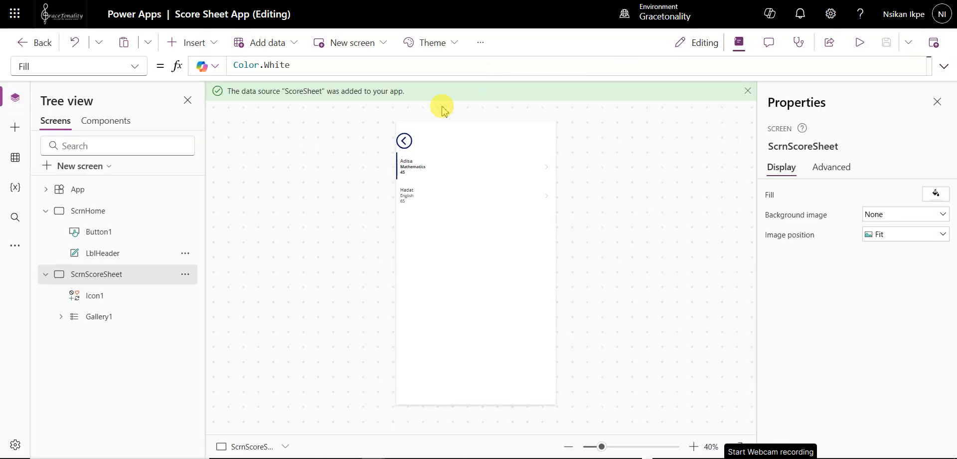
# Set the Back icon's OnSelect formula to Navigate(ScrnHome,ScreenTransition.None) and save the app
pyautogui.click(405, 141)
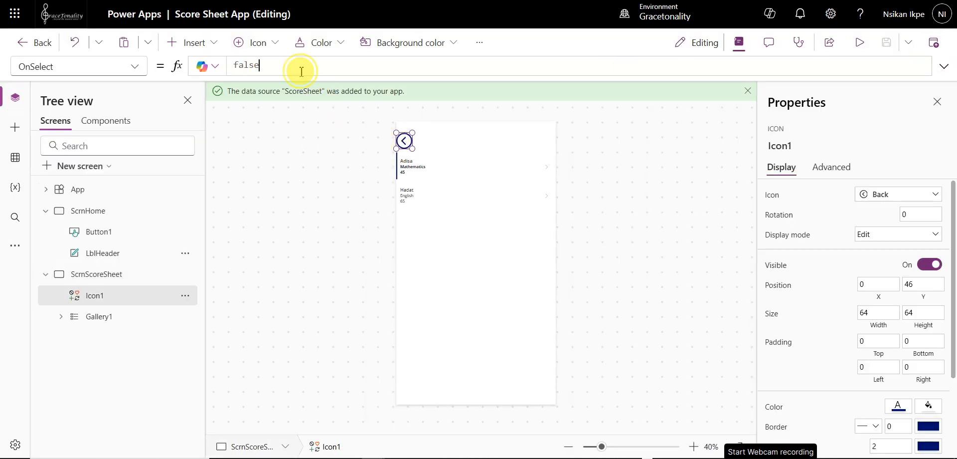
pyautogui.moveTo(301, 71); pyautogui.dragTo(209, 65)
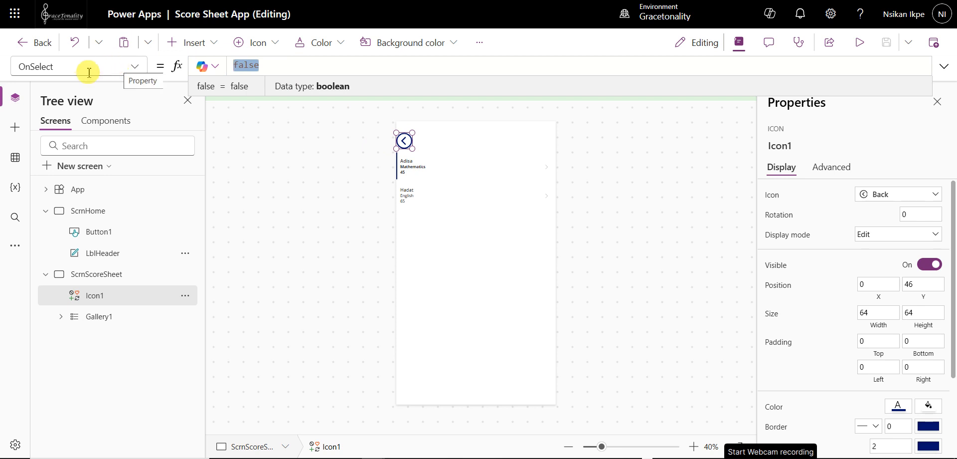
pyautogui.click(140, 71)
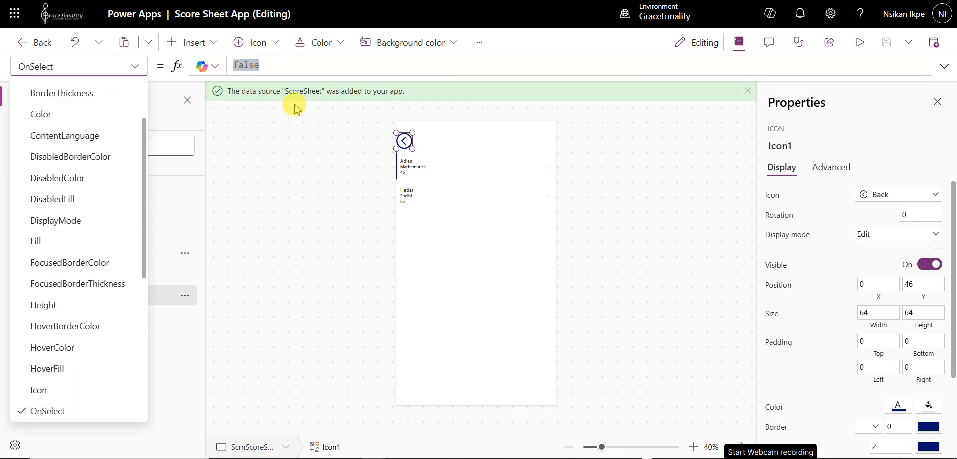
pyautogui.click(287, 66)
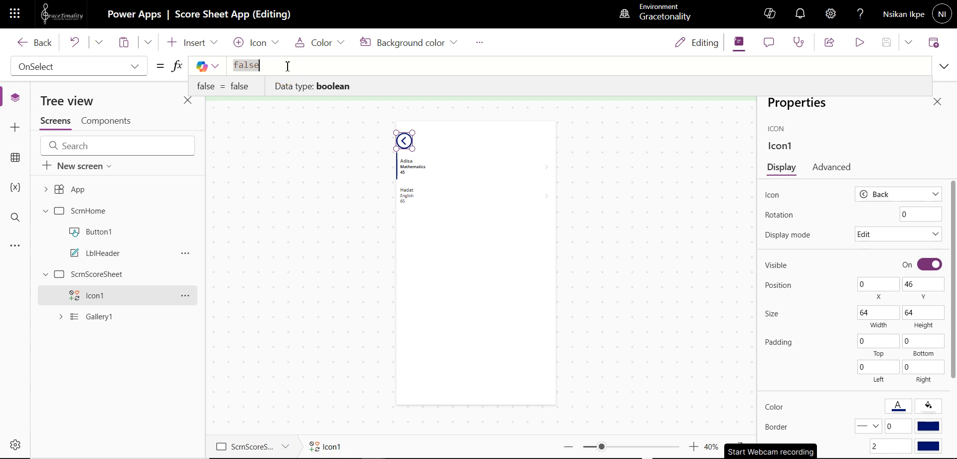
pyautogui.write('nav')
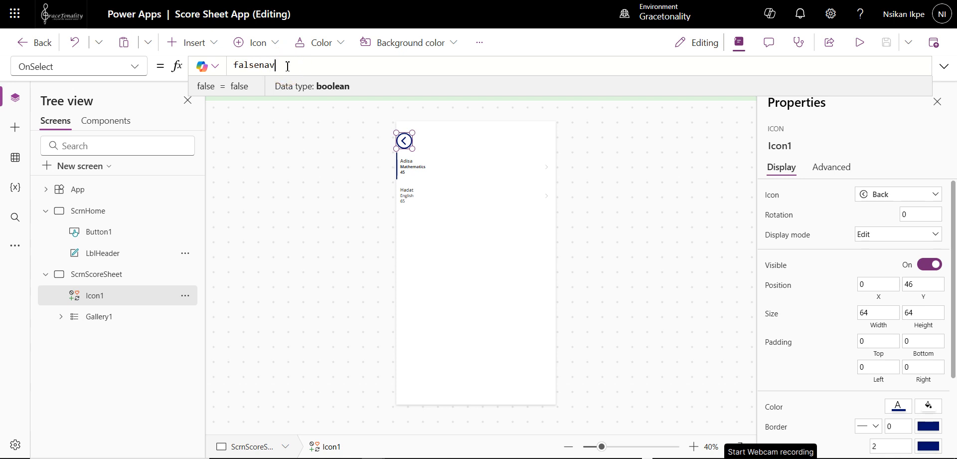
pyautogui.write('i')
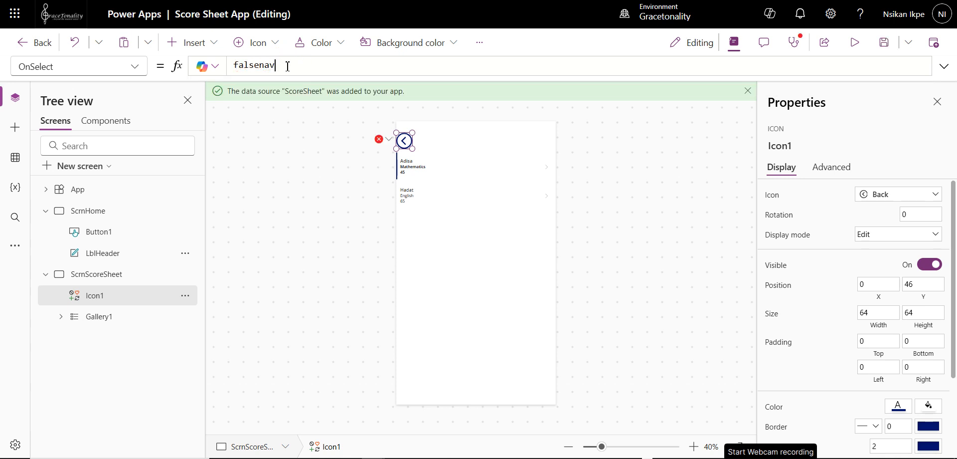
pyautogui.write('avig')
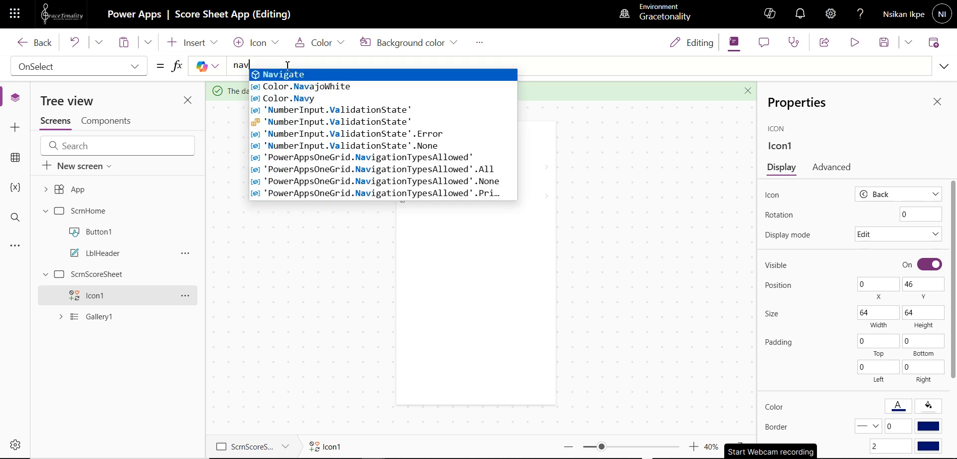
pyautogui.press('Tab')
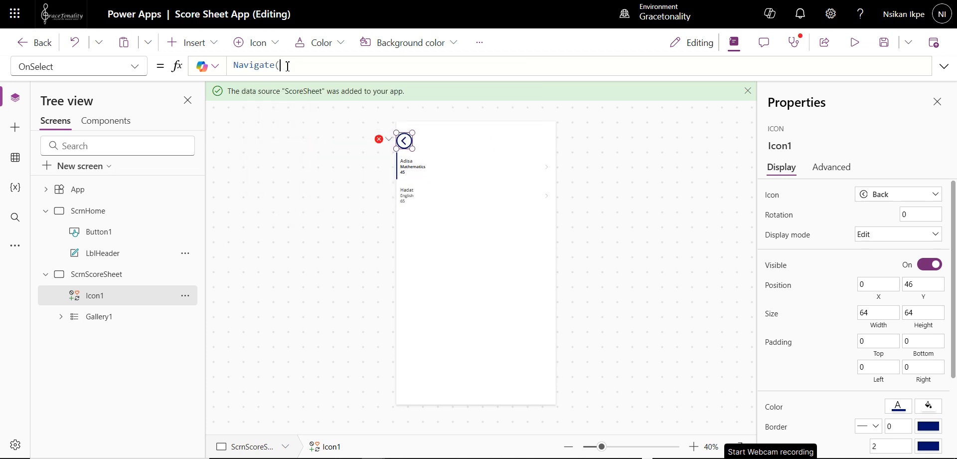
pyautogui.write('sc')
pyautogui.write('rn')
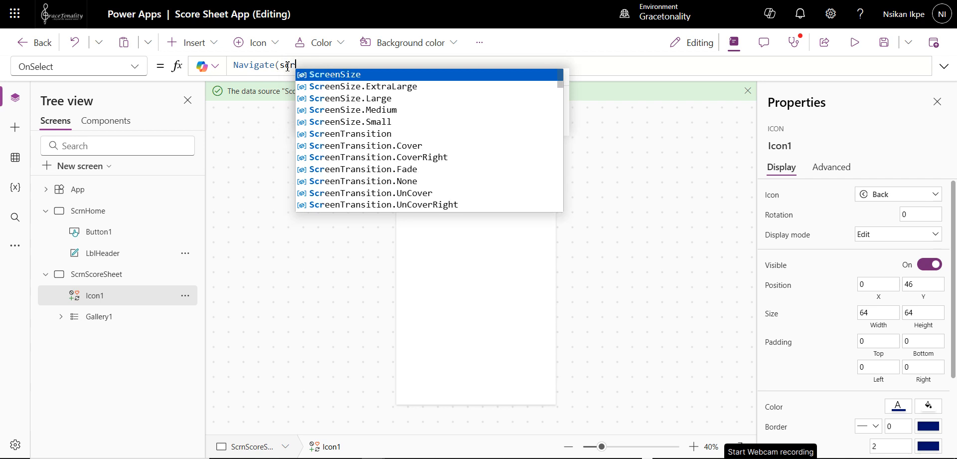
pyautogui.press('Tab')
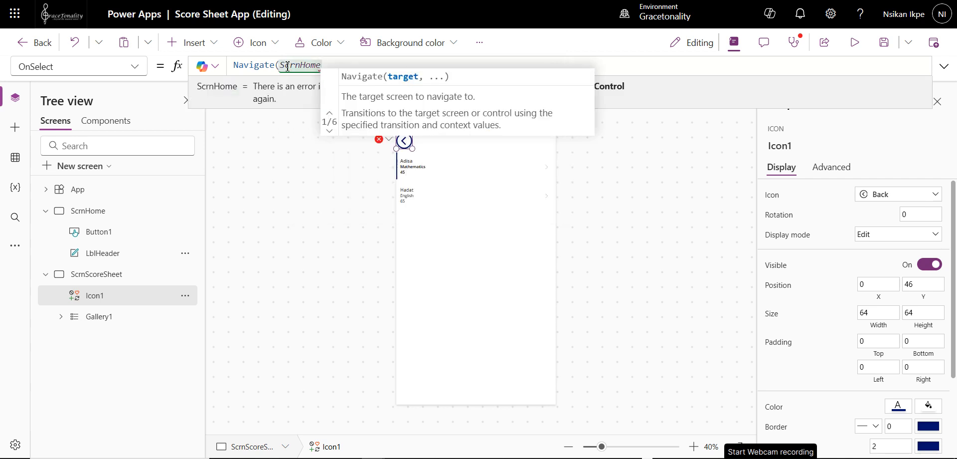
pyautogui.write(',')
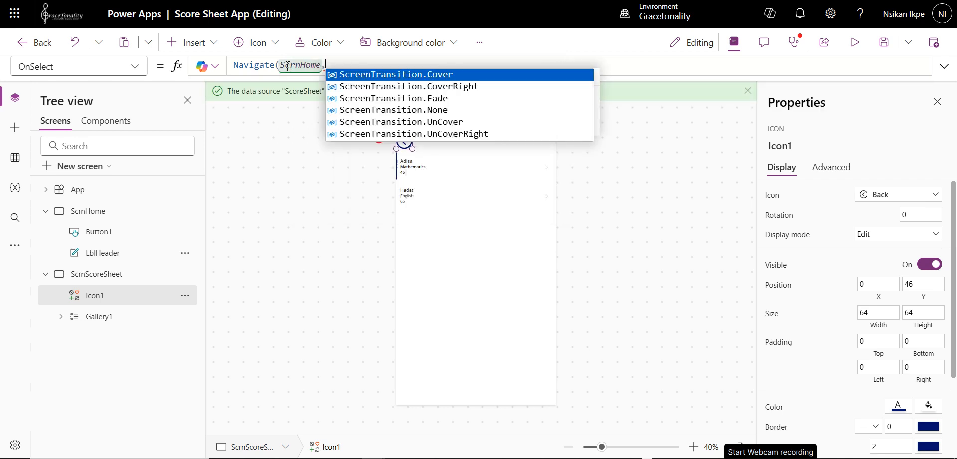
pyautogui.click(412, 115)
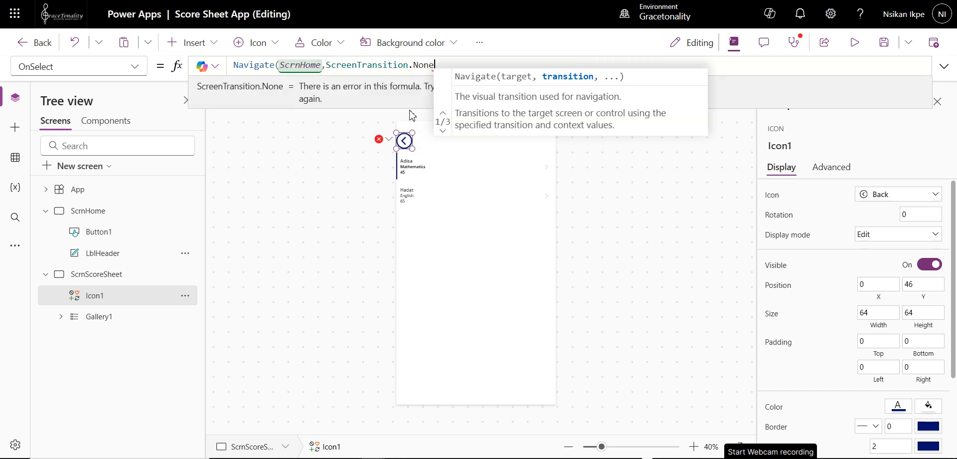
pyautogui.write(')')
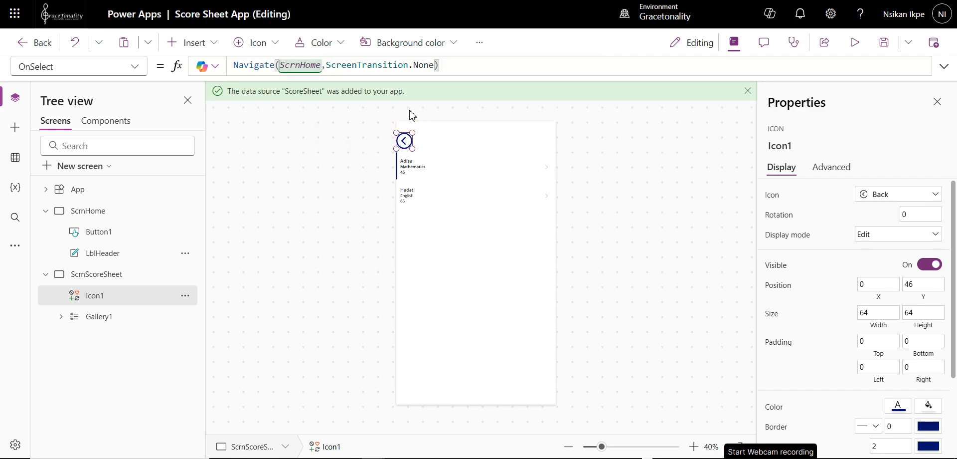
pyautogui.click(880, 45)
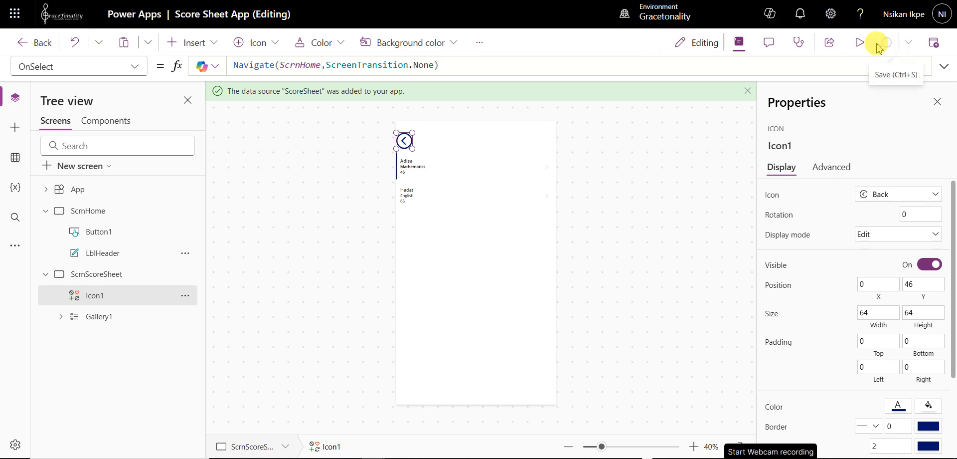
# Preview the app and test navigation between the score sheet and home screens using the Back icon and the Enter button
pyautogui.click(864, 43)
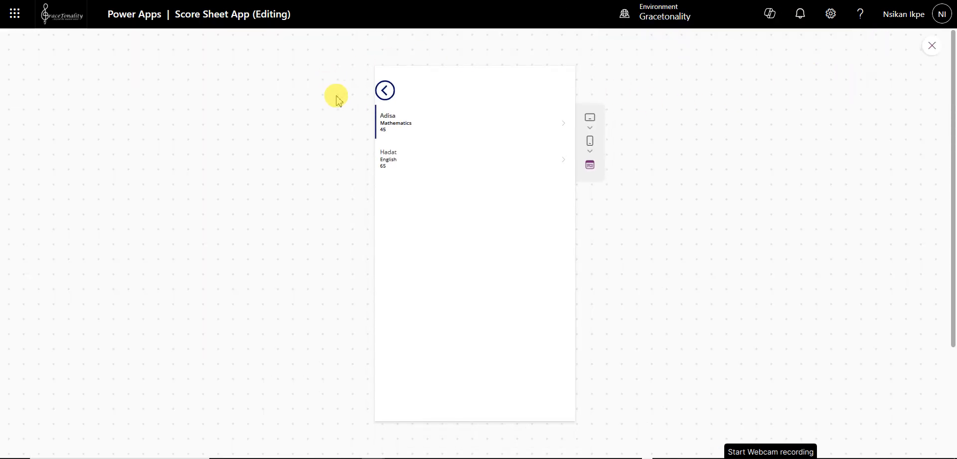
pyautogui.click(385, 91)
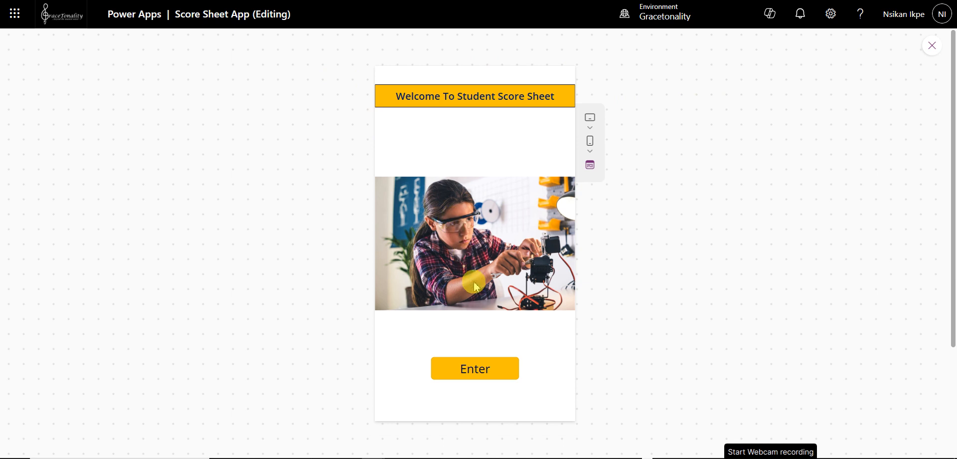
pyautogui.click(455, 369)
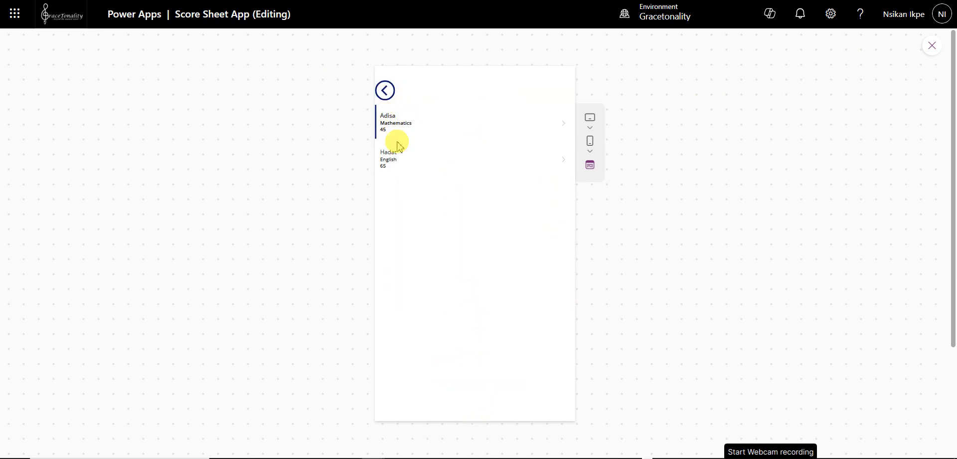
pyautogui.click(385, 159)
pyautogui.scroll(-3, 420, 116)
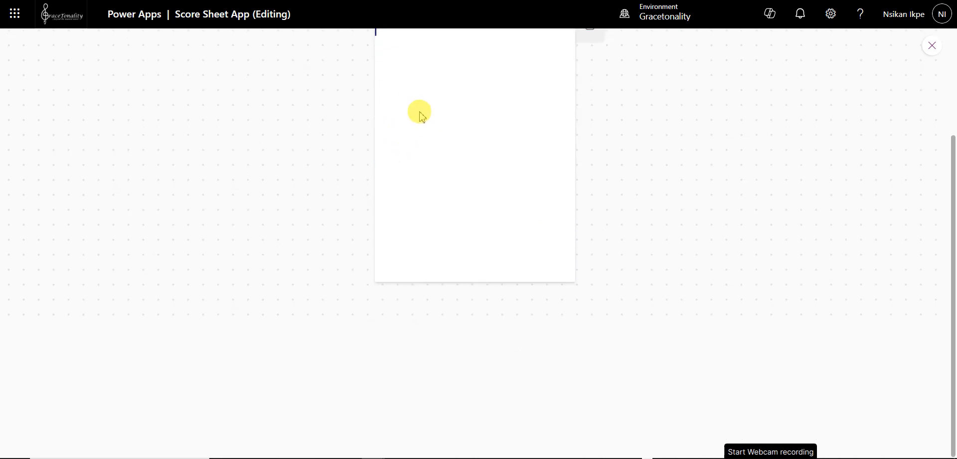
pyautogui.scroll(3, 420, 115)
pyautogui.click(385, 90)
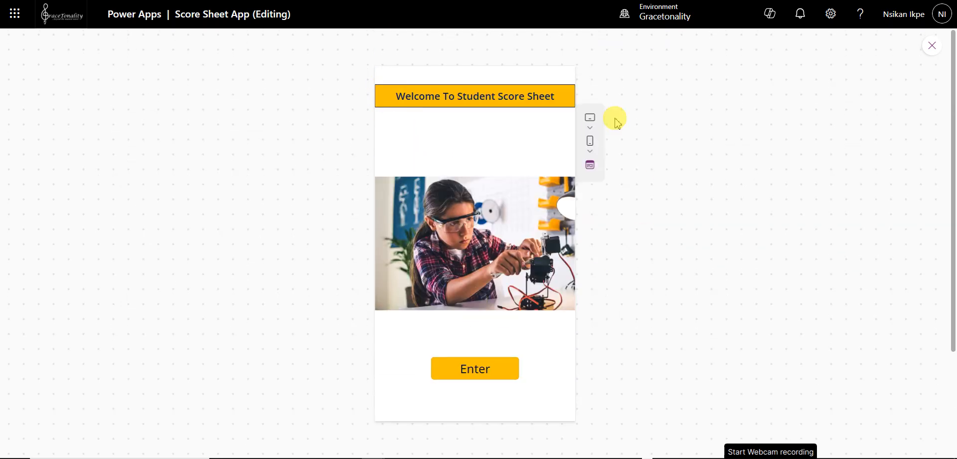
pyautogui.click(932, 45)
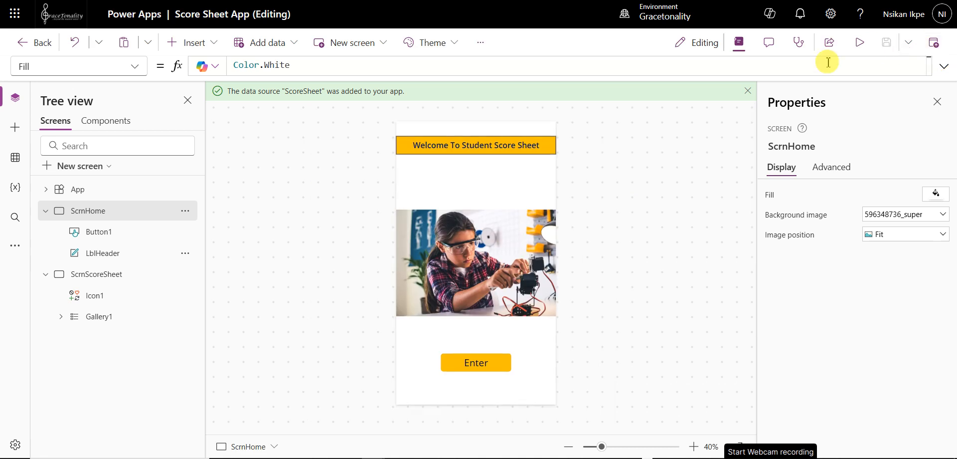
# Insert a text input on ScrnScoreSheet and place it beside the Back icon, above the gallery
pyautogui.click(363, 174)
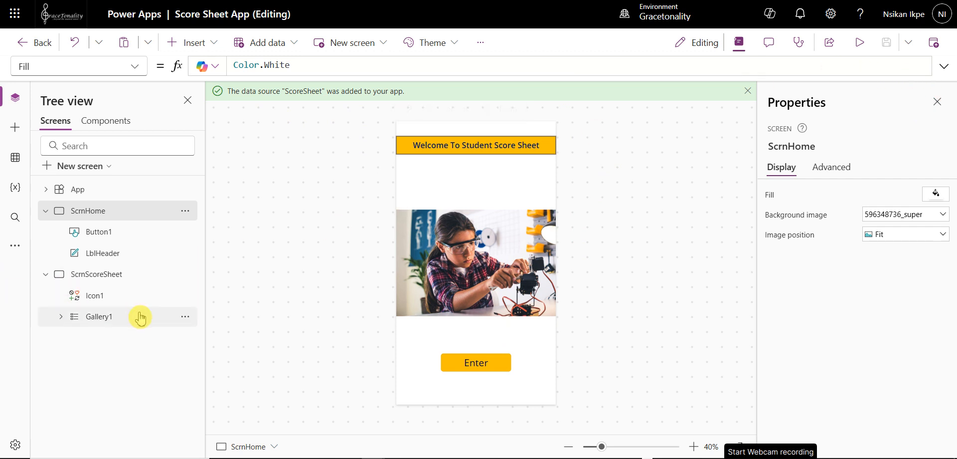
pyautogui.click(94, 277)
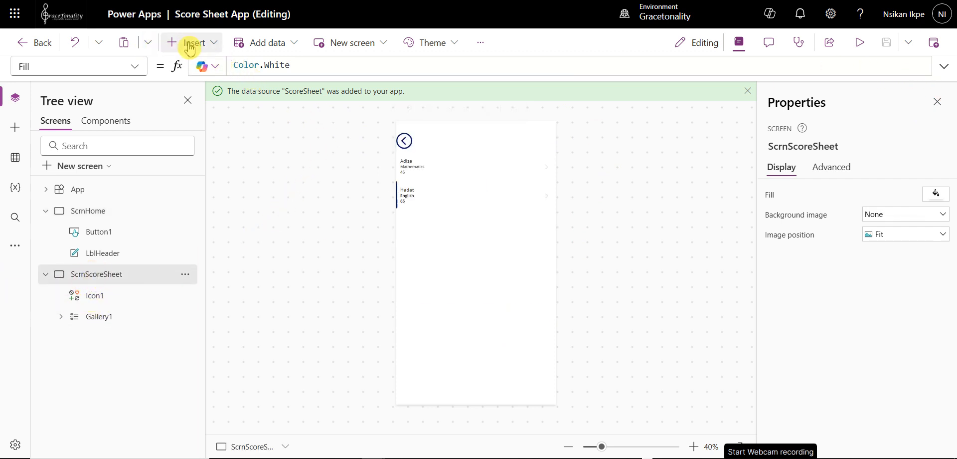
pyautogui.click(211, 48)
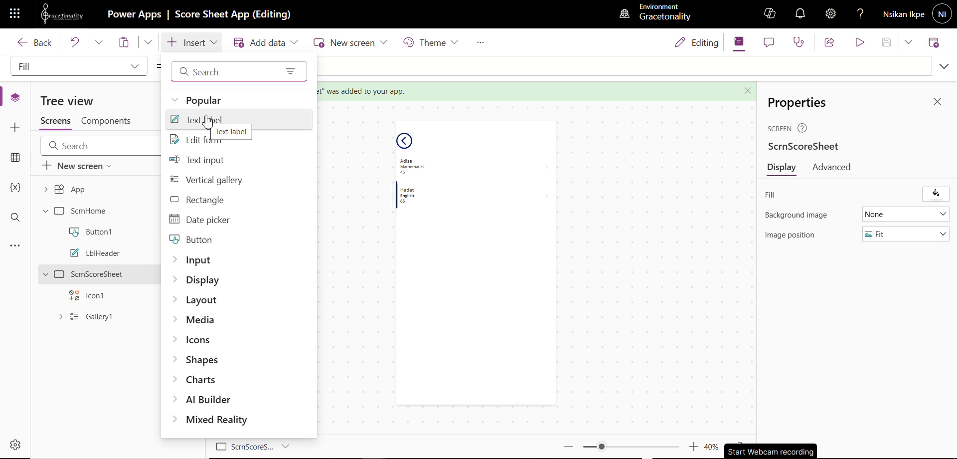
pyautogui.click(194, 161)
pyautogui.moveTo(443, 153); pyautogui.dragTo(513, 148)
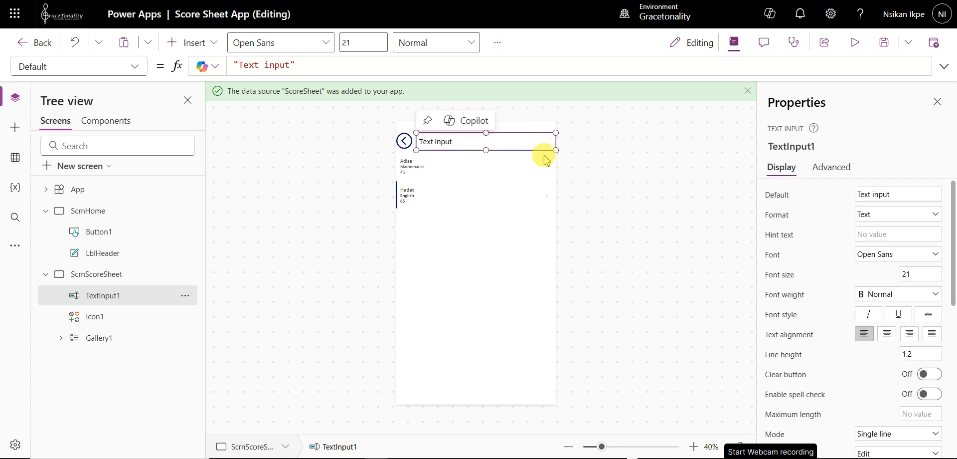
pyautogui.click(600, 211)
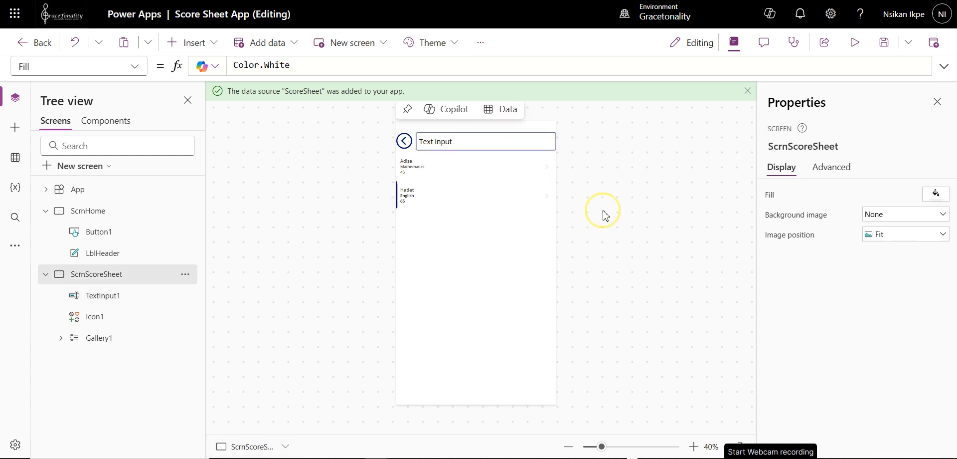
# Move the gallery down to Y 230 and place the text input between the Back icon and the gallery
pyautogui.click(436, 167)
pyautogui.click(526, 206)
pyautogui.moveTo(526, 206); pyautogui.dragTo(521, 231)
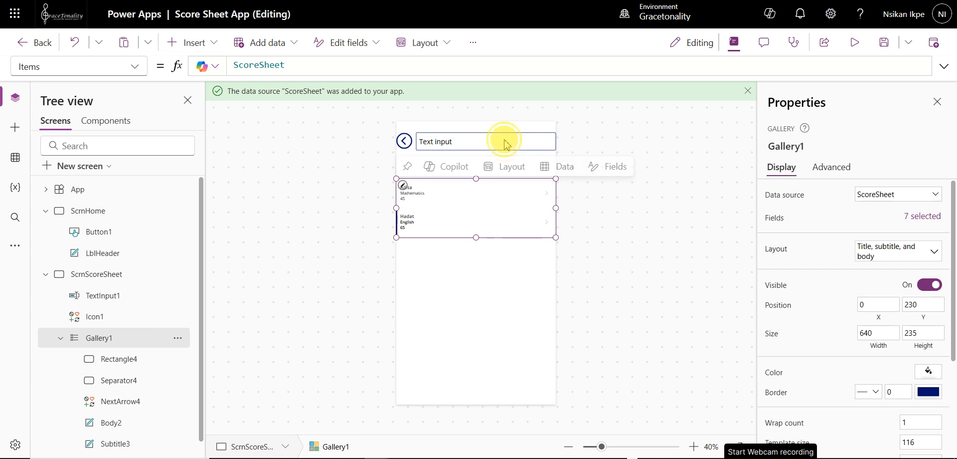
pyautogui.moveTo(500, 140); pyautogui.dragTo(480, 160)
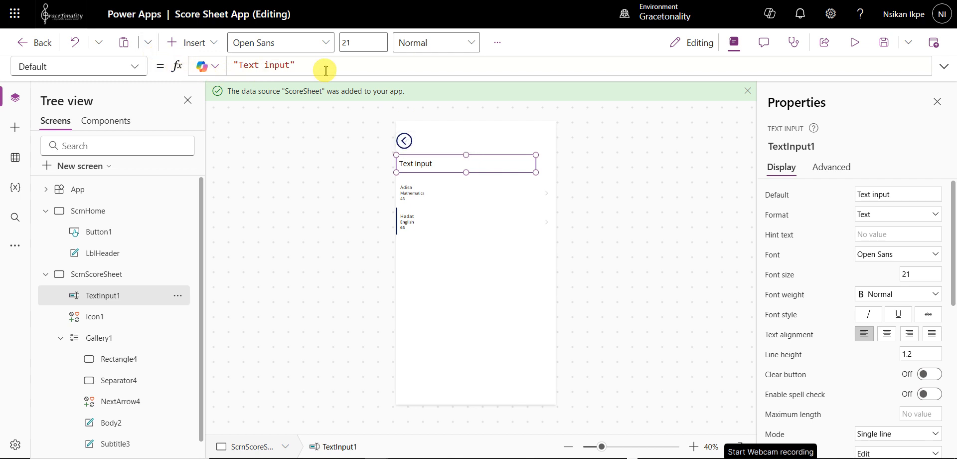
# Clear the text input's Default value so that its formula is an empty string ""
pyautogui.click(290, 66)
pyautogui.press('BackSpace')
pyautogui.press('BackSpace')
pyautogui.press('BackSpace')
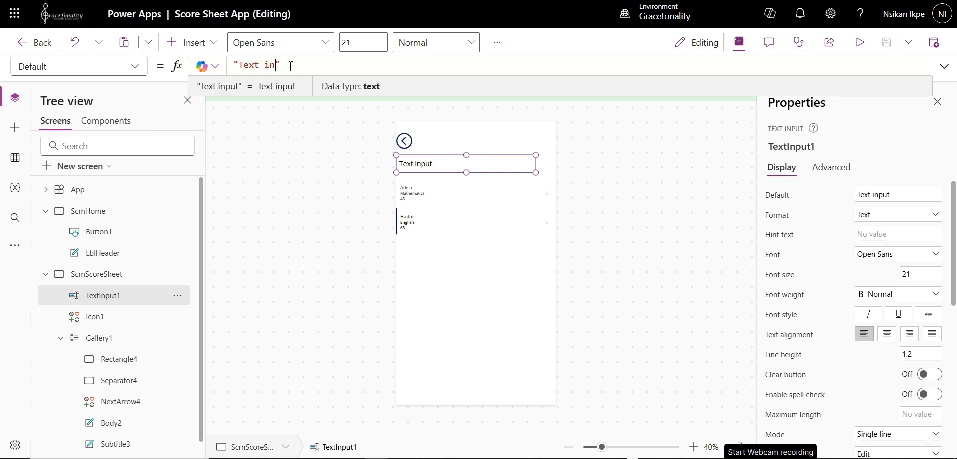
pyautogui.press('BackSpace')
pyautogui.press('BackSpace')
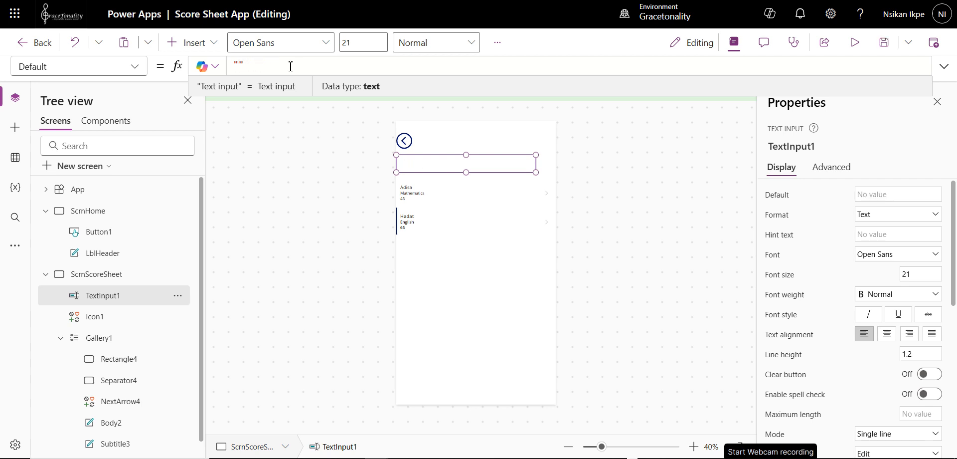
pyautogui.click(300, 142)
pyautogui.click(415, 166)
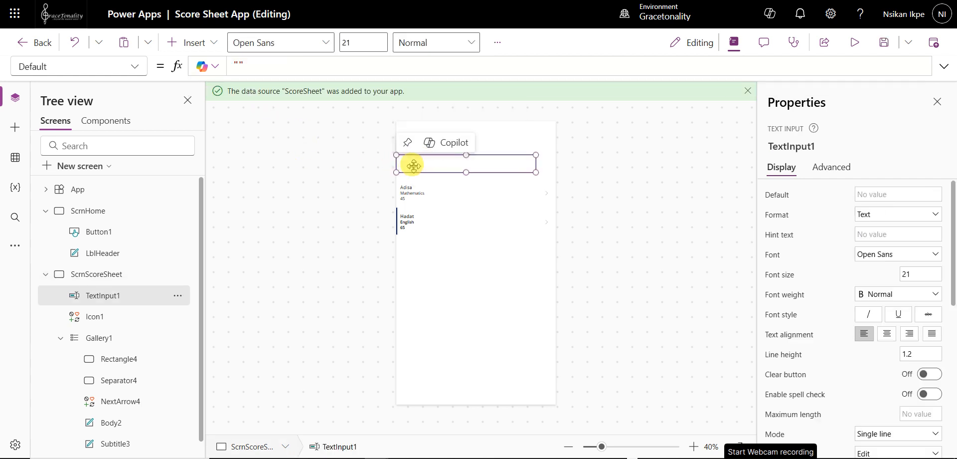
# Look through the text input's available properties for a text or value property
pyautogui.click(133, 68)
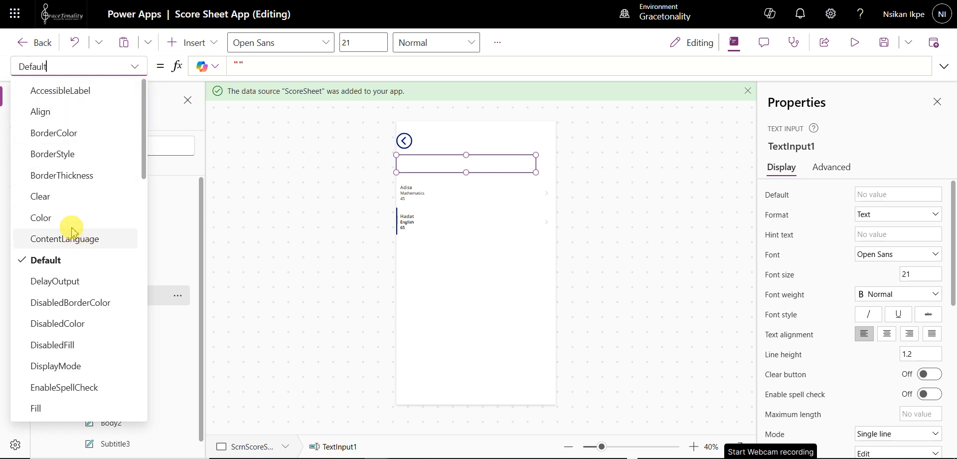
pyautogui.scroll(-7, 73, 231)
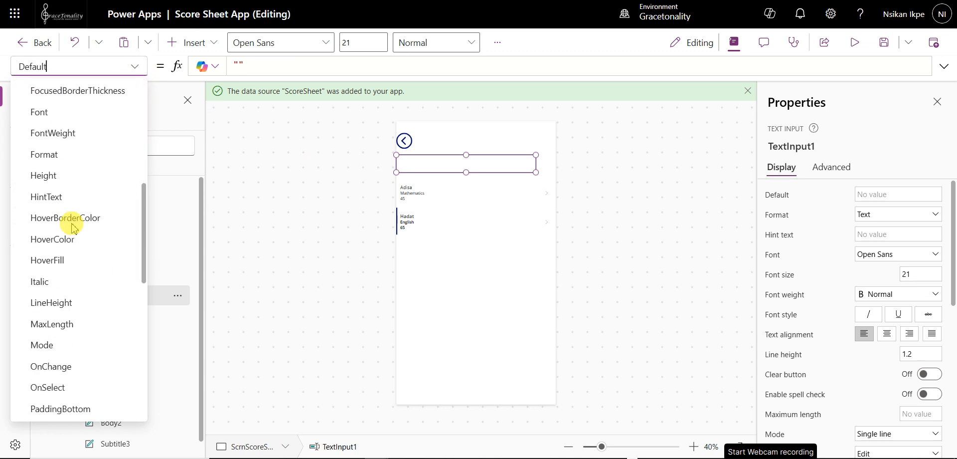
pyautogui.scroll(-9, 72, 227)
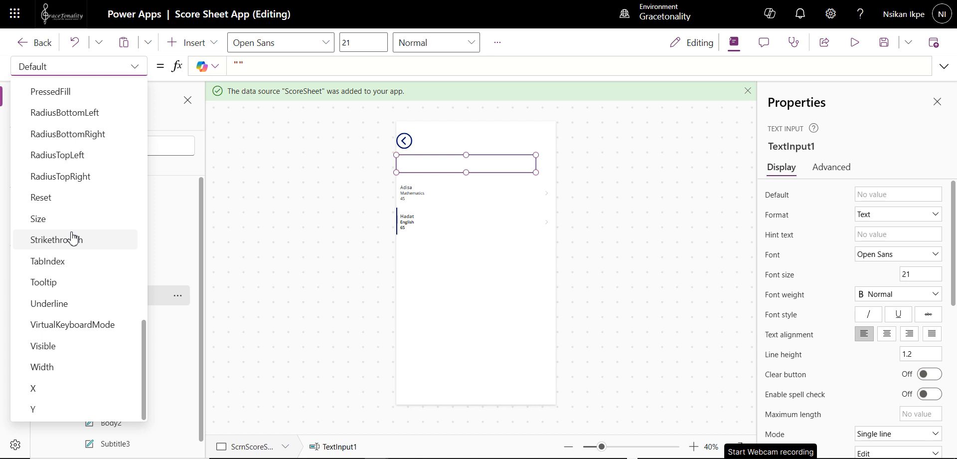
pyautogui.press('BackSpace')
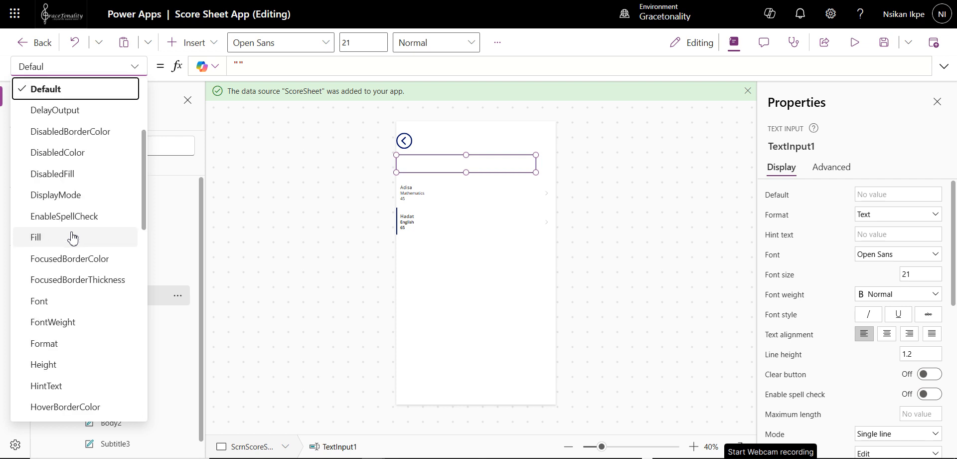
pyautogui.press('BackSpace')
pyautogui.write('tex')
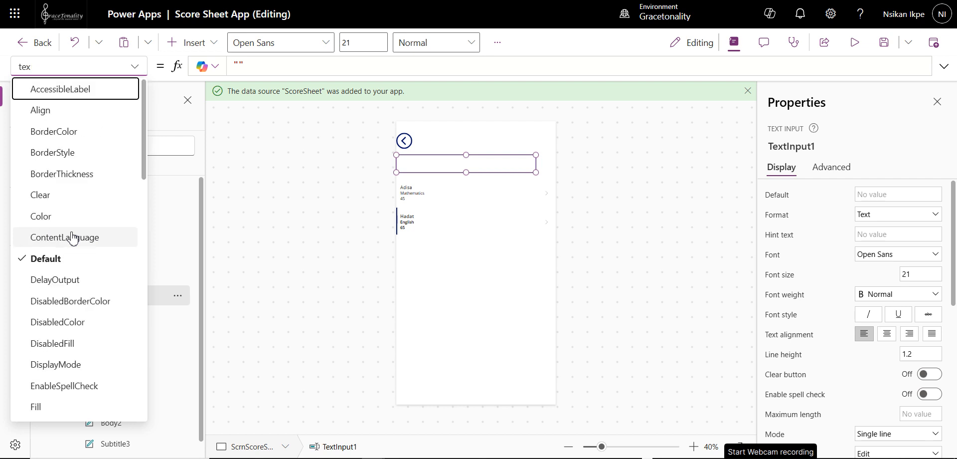
pyautogui.press('BackSpace')
pyautogui.press('BackSpace')
pyautogui.press('BackSpace')
pyautogui.write('va')
pyautogui.press('BackSpace')
pyautogui.press('BackSpace')
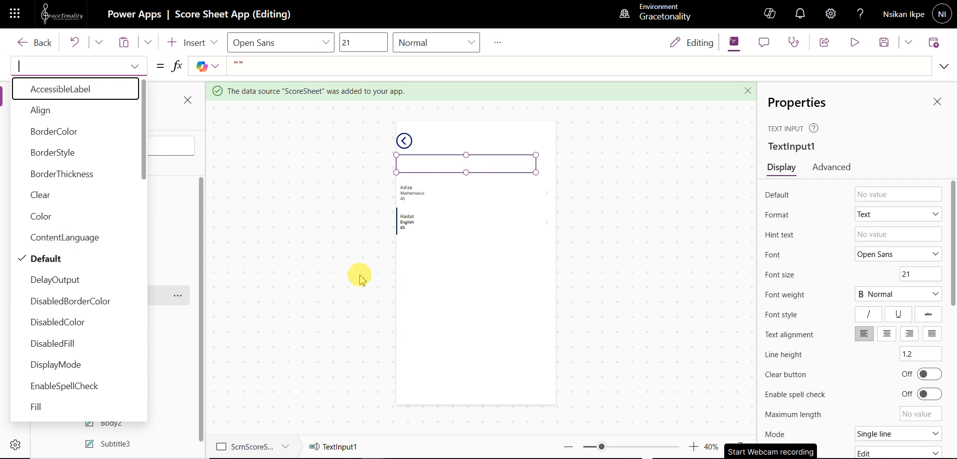
pyautogui.click(441, 168)
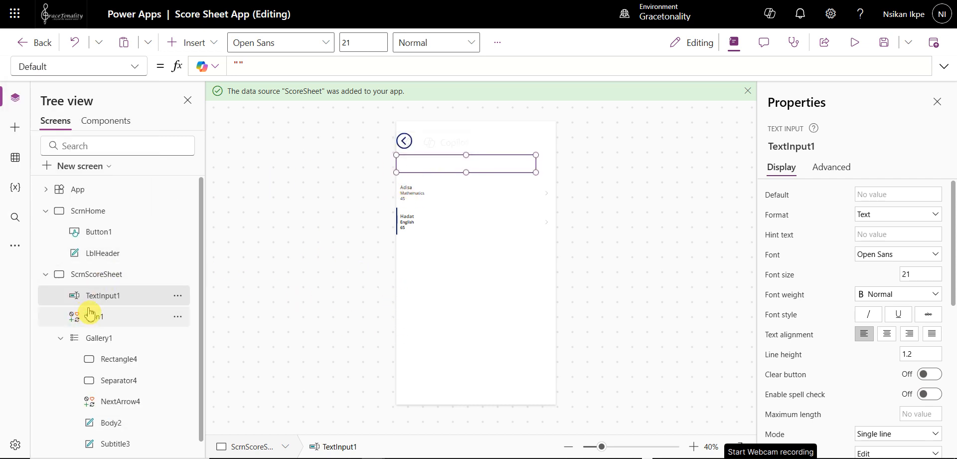
# Rename the control TextInput1 on ScrnScoreSheet as TextInputSearch
pyautogui.click(180, 299)
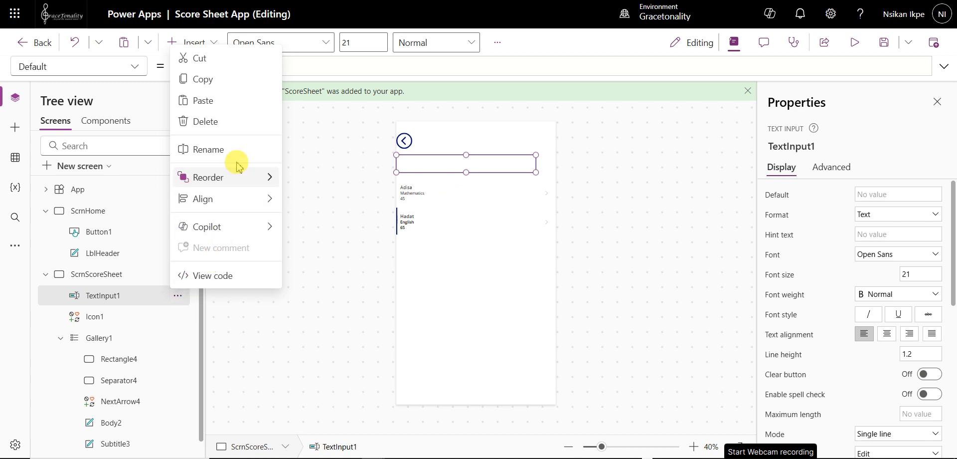
pyautogui.click(217, 155)
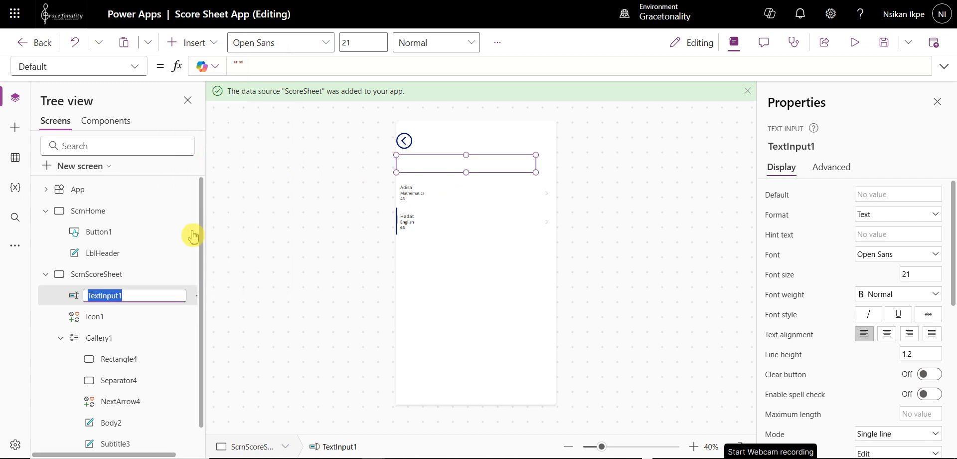
pyautogui.click(143, 292)
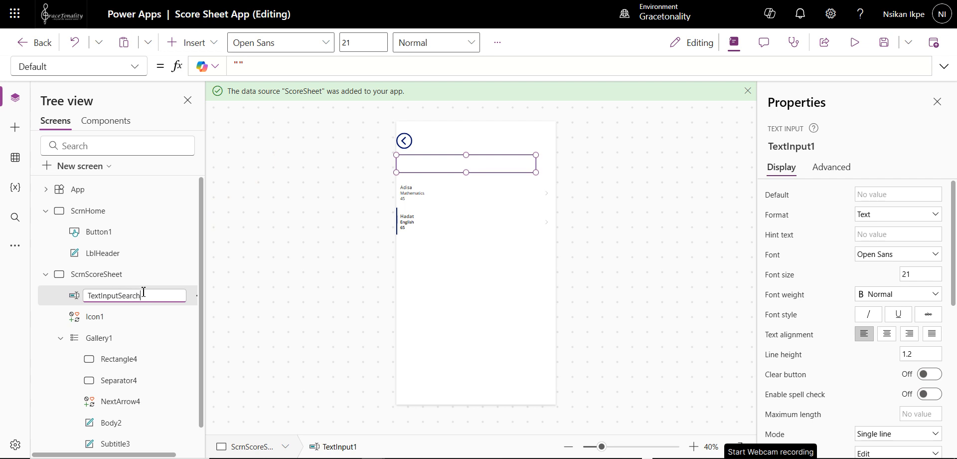
pyautogui.write('Search')
pyautogui.press('Return')
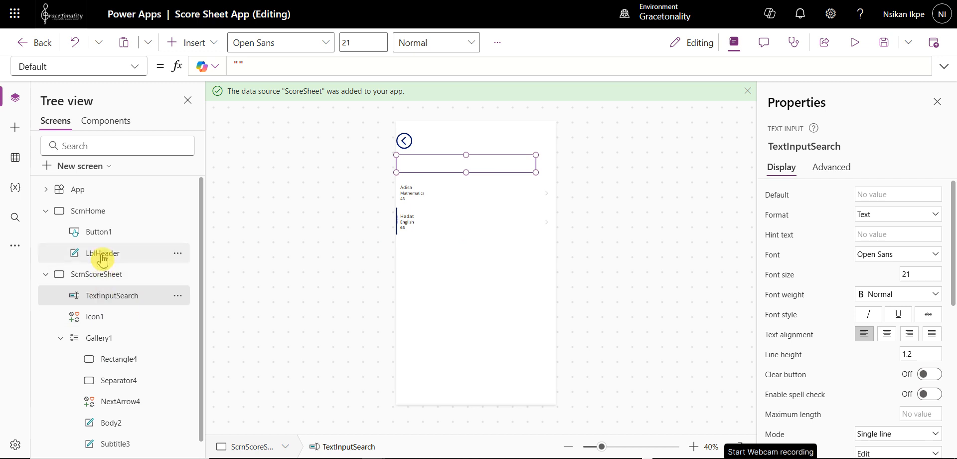
# Replace Gallery1's Items formula with the start of a Filter function that uses ScoreSheet as its source
pyautogui.click(89, 277)
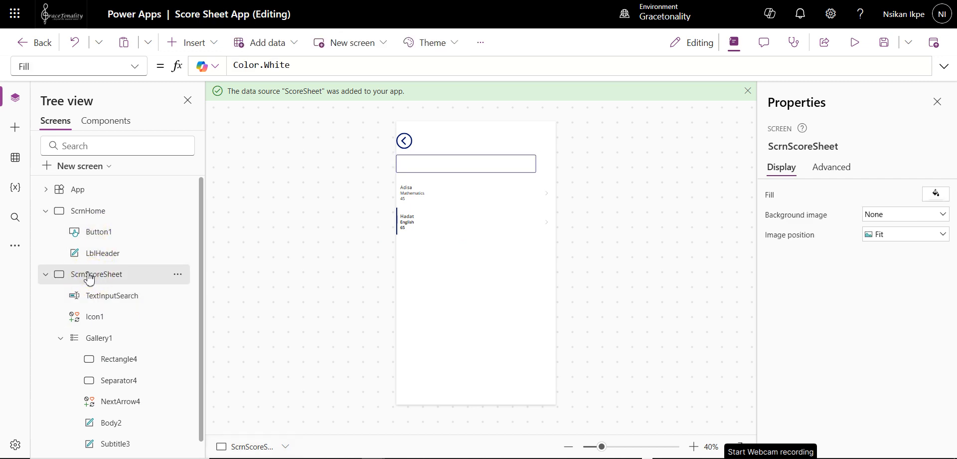
pyautogui.click(78, 338)
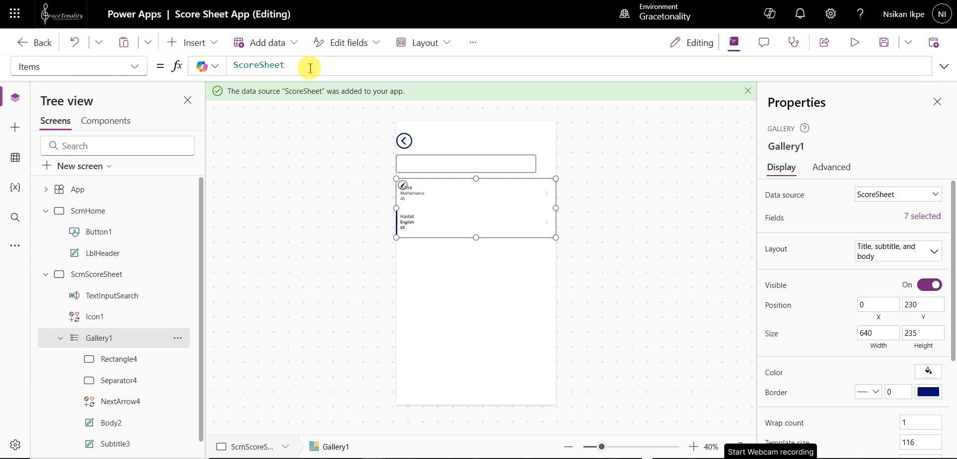
pyautogui.moveTo(310, 69); pyautogui.dragTo(233, 66)
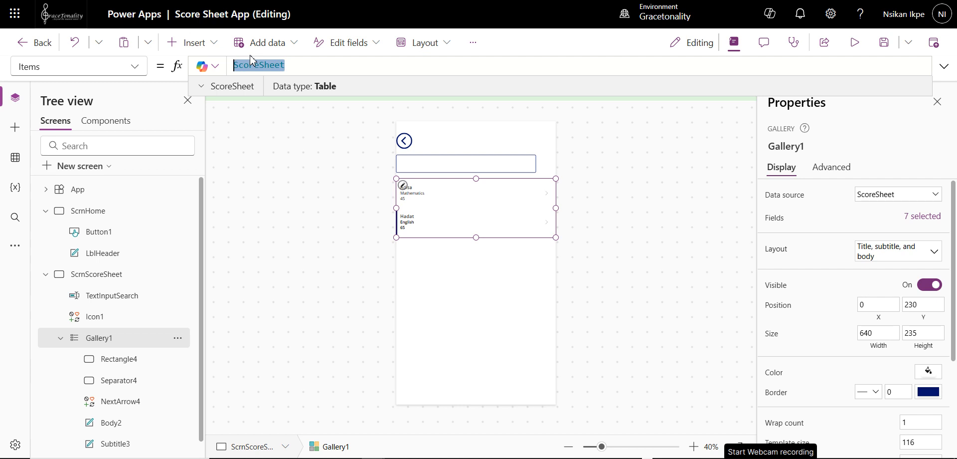
pyautogui.write('fiter')
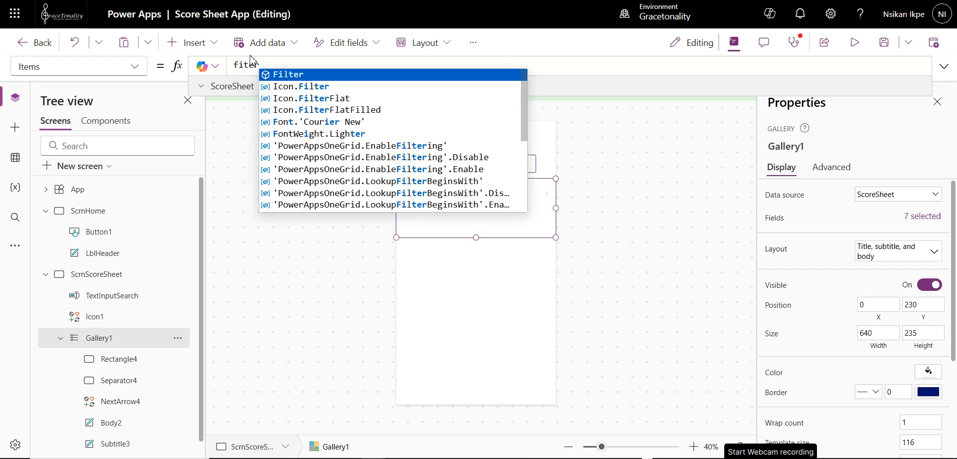
pyautogui.press('Tab')
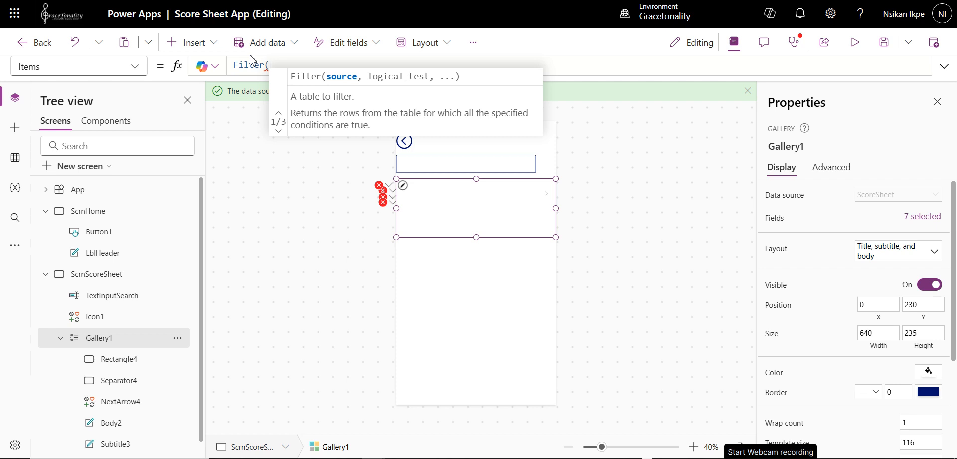
pyautogui.write('sc')
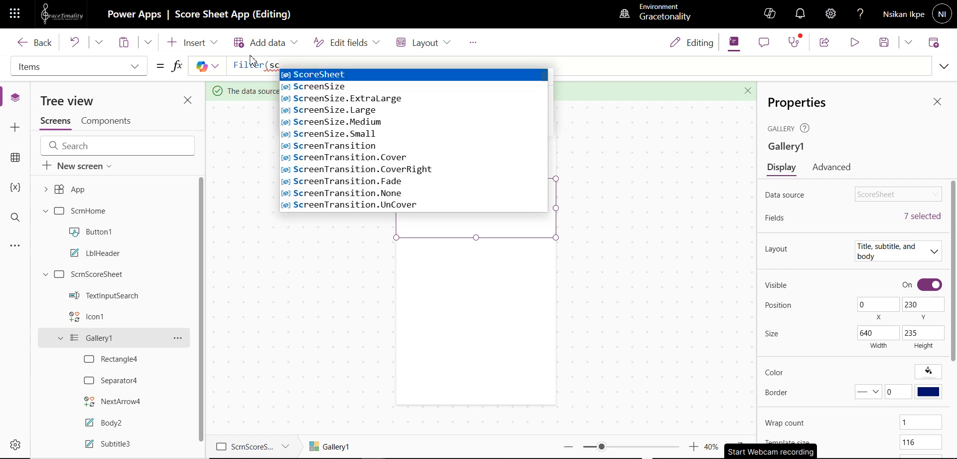
pyautogui.press('Tab')
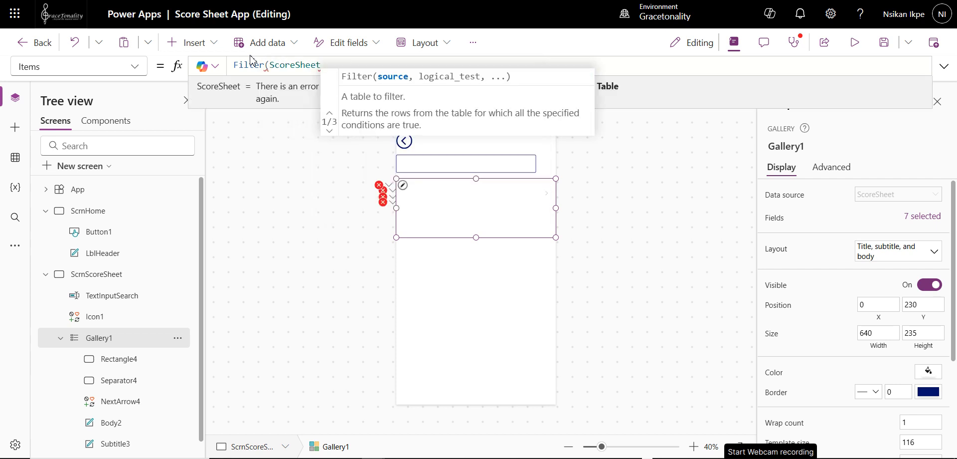
# Add the condition IsBlank(TextInputSearch.Text) to the gallery's Filter formula after the ScoreSheet source
pyautogui.write(',is')
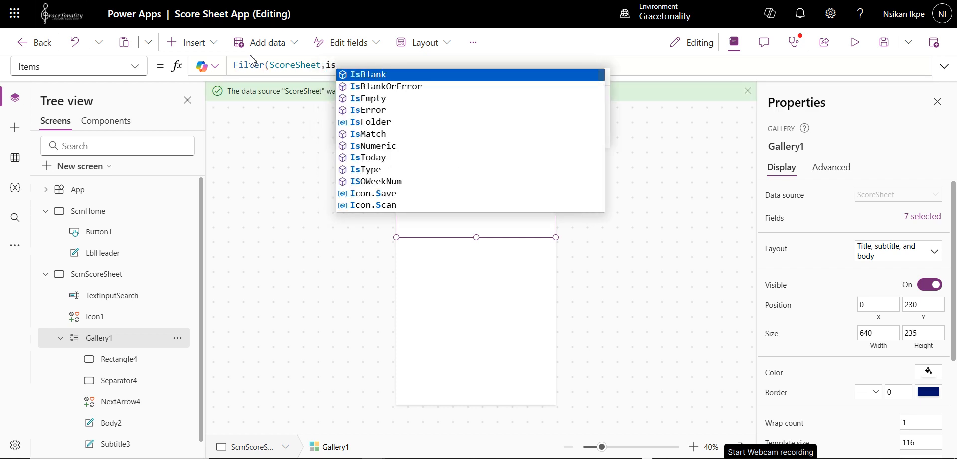
pyautogui.press('Tab')
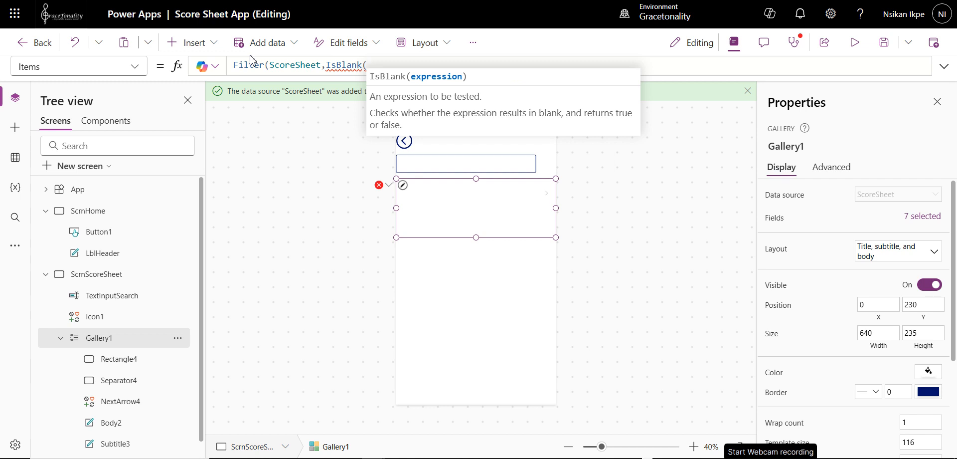
pyautogui.write('te')
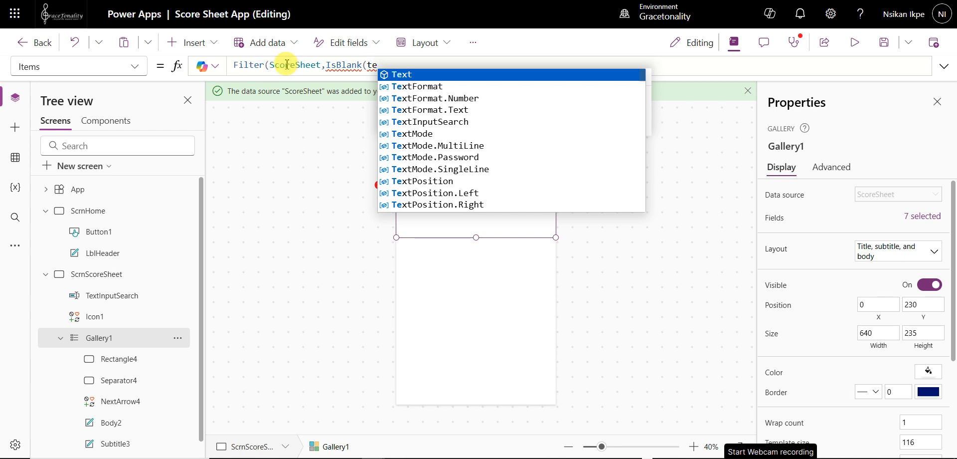
pyautogui.write('xtinp')
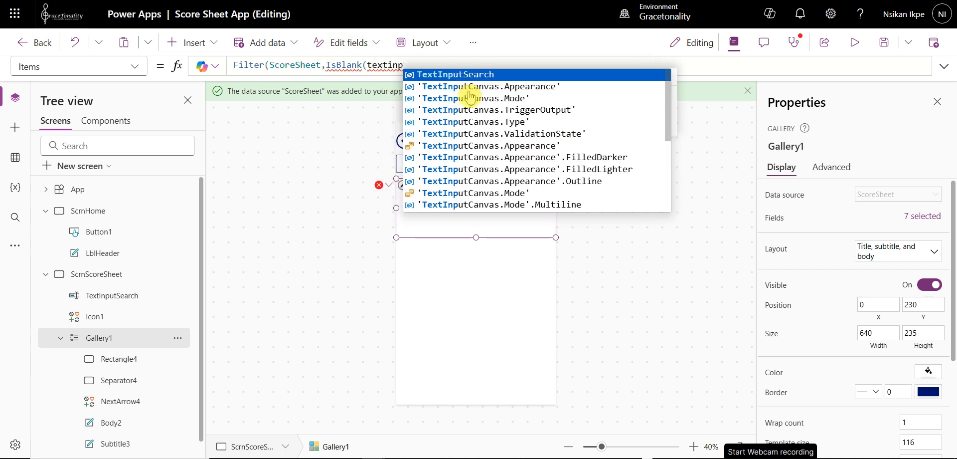
pyautogui.click(469, 75)
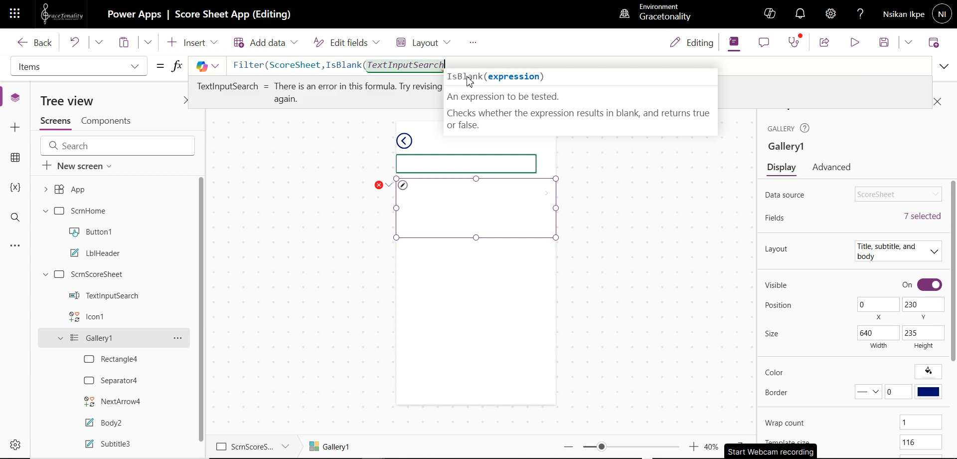
pyautogui.write('.')
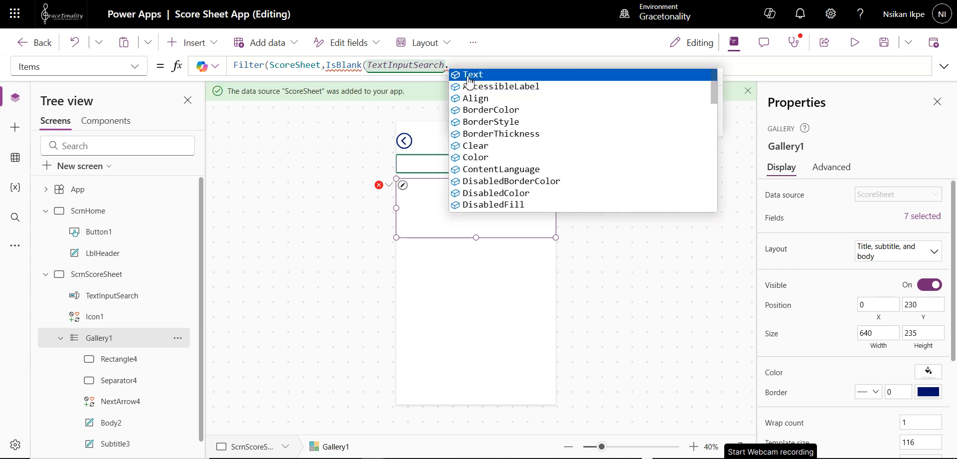
pyautogui.click(468, 76)
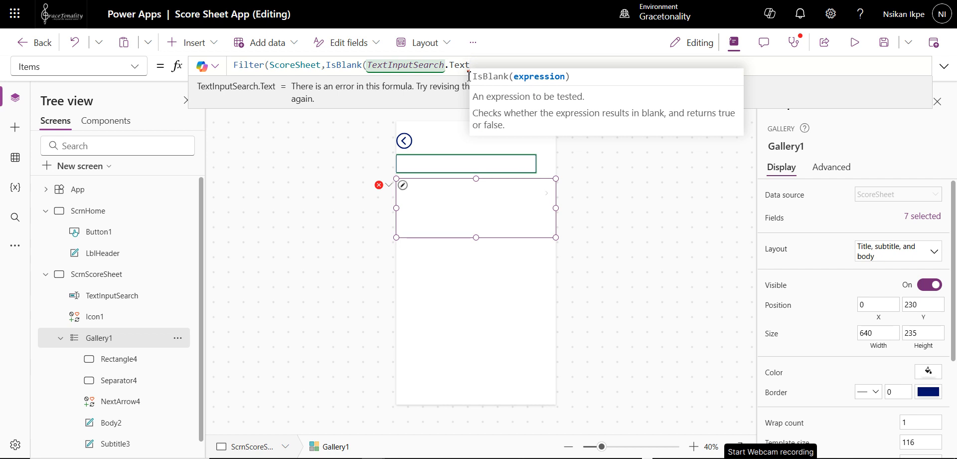
pyautogui.write(')')
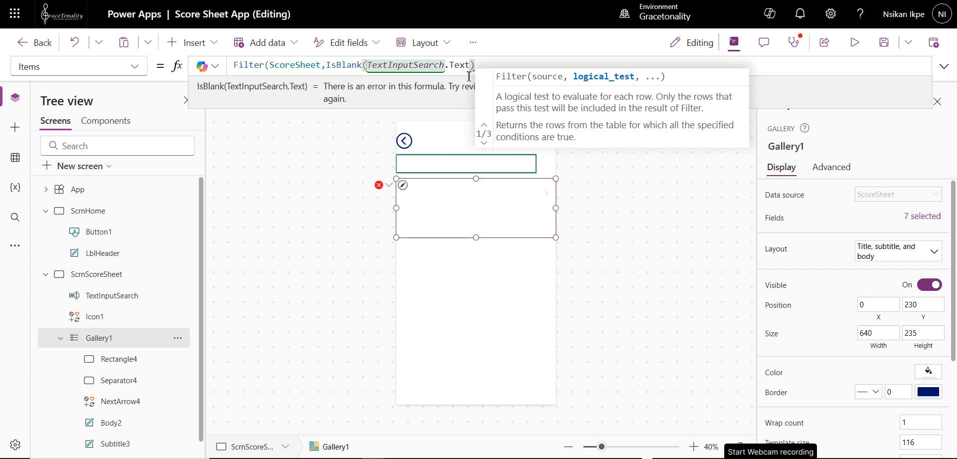
# Add an OR operator (||) and a StartsWith function with 'Student Name' as its text argument to the gallery's Filter formula
pyautogui.write(' ||')
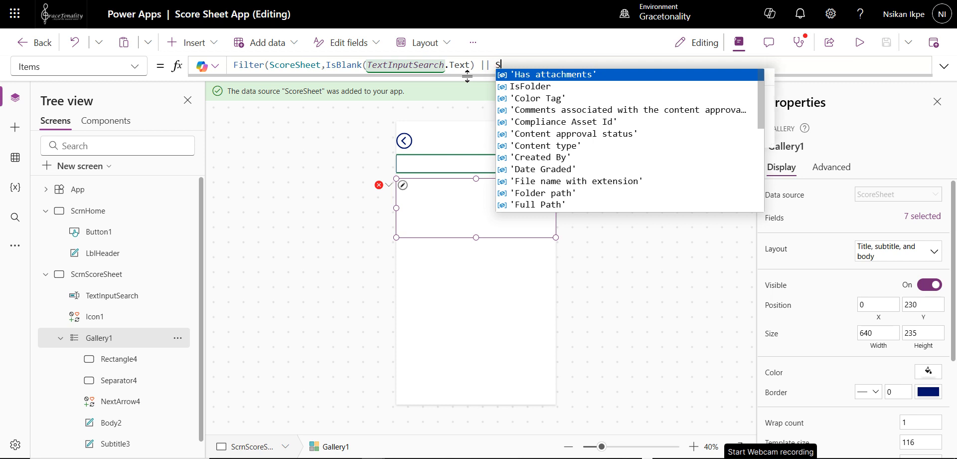
pyautogui.write('Sar')
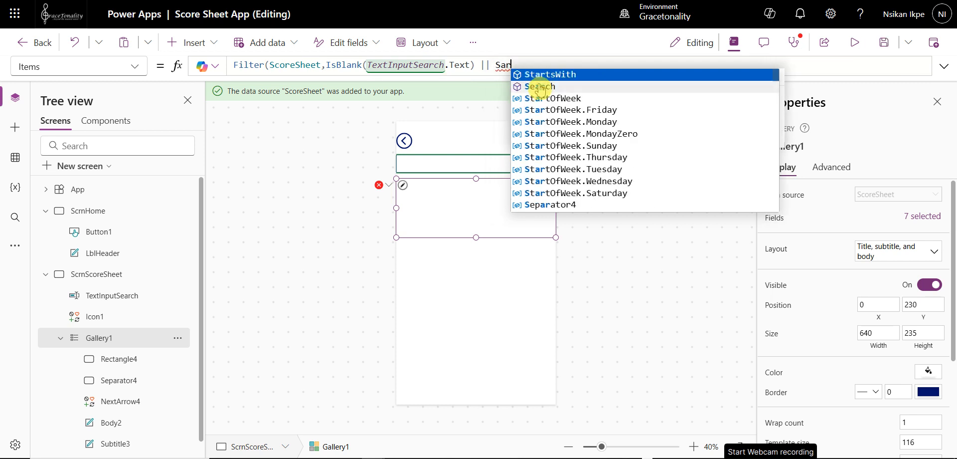
pyautogui.click(588, 76)
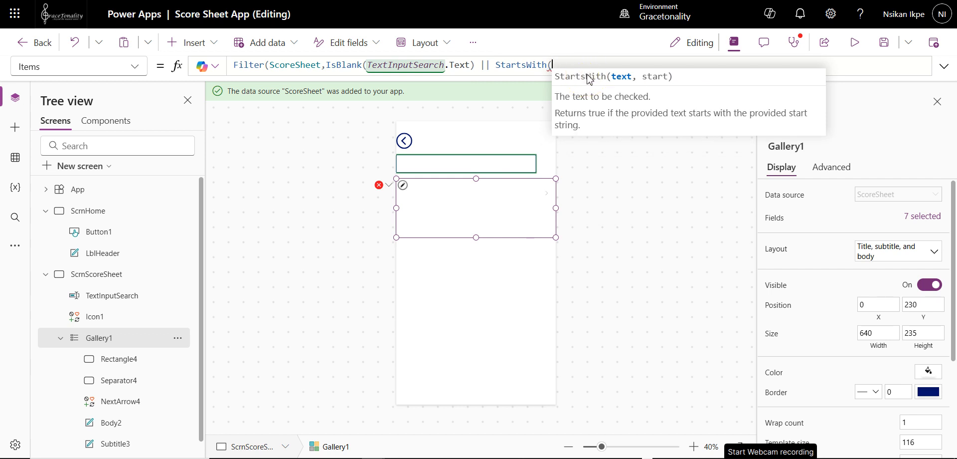
pyautogui.write('S')
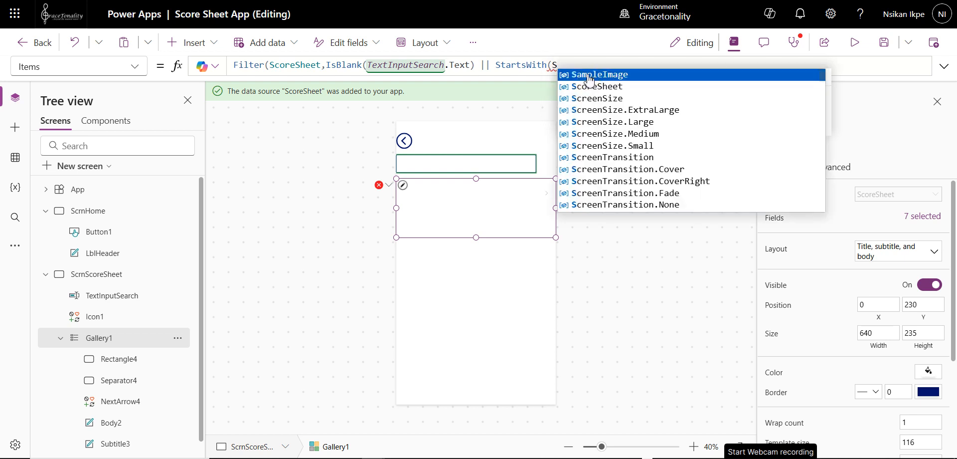
pyautogui.write('tu')
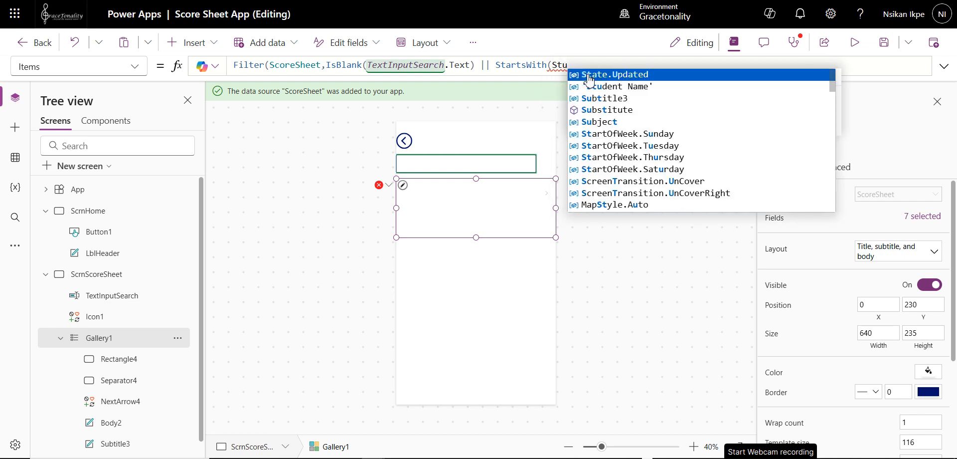
pyautogui.click(599, 87)
pyautogui.write(',')
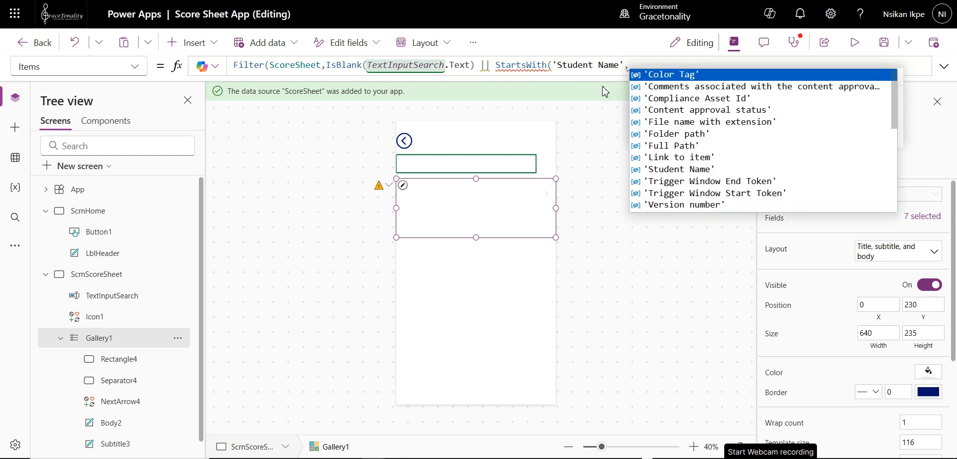
# Use TextInputSearch.Text as the start string of the StartsWith function for 'Student Name'
pyautogui.write('tex')
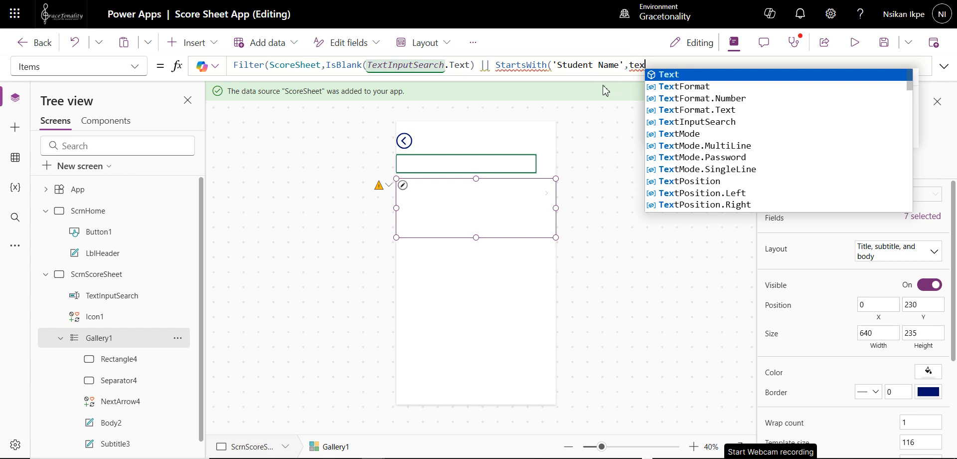
pyautogui.write('tin')
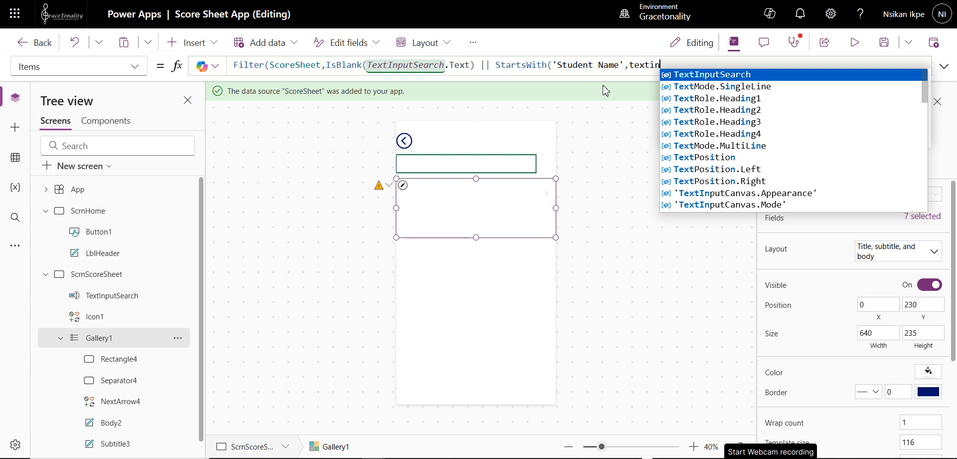
pyautogui.click(671, 74)
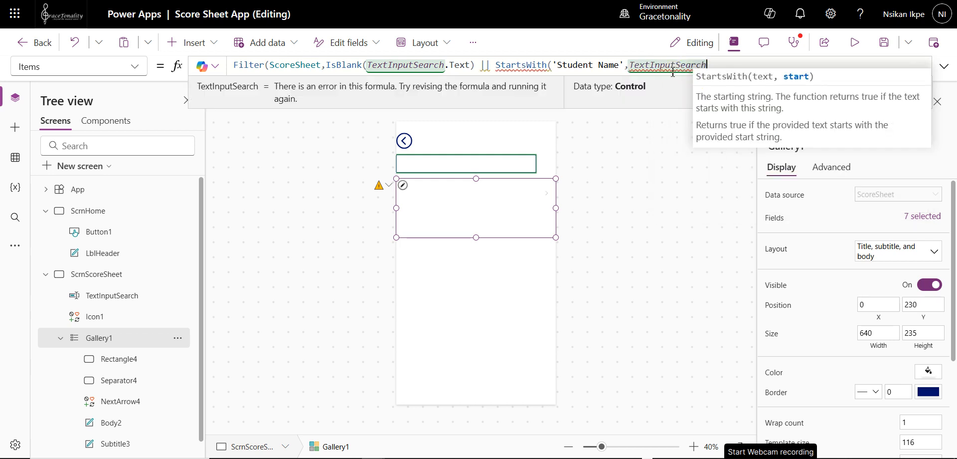
pyautogui.write('.t')
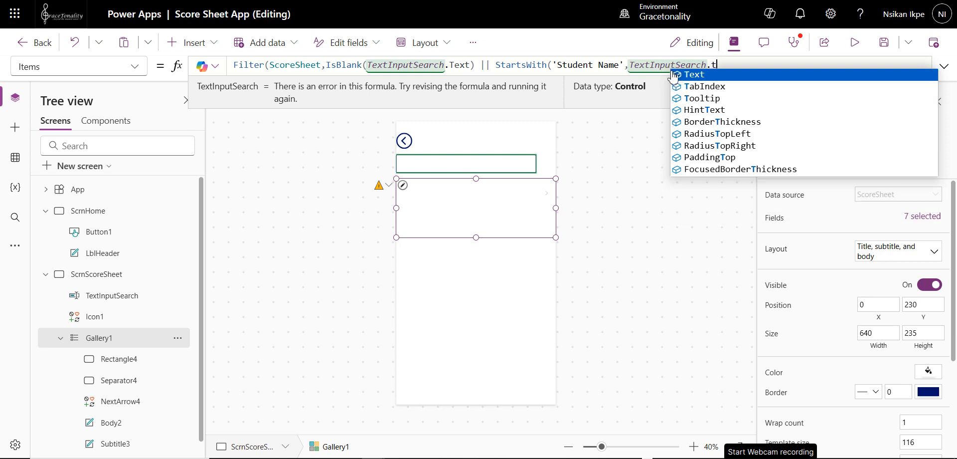
pyautogui.click(674, 75)
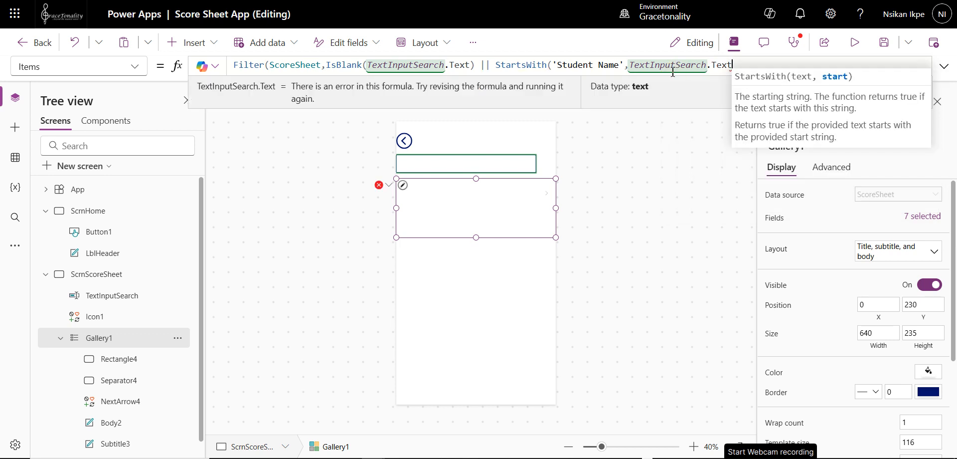
pyautogui.write(',')
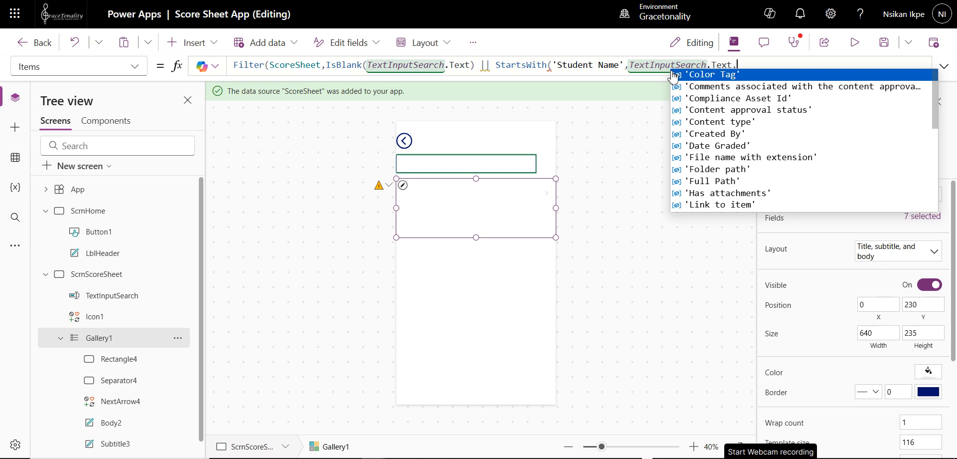
pyautogui.write('mat')
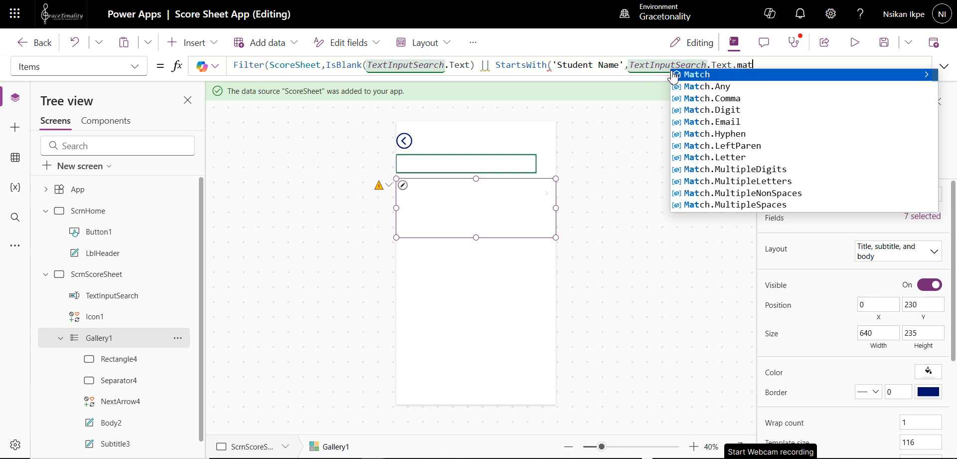
pyautogui.write('c')
pyautogui.write('h')
pyautogui.write('t')
pyautogui.press('BackSpace')
pyautogui.press('BackSpace')
pyautogui.press('BackSpace')
pyautogui.press('BackSpace')
pyautogui.press('BackSpace')
pyautogui.press('BackSpace')
pyautogui.press('BackSpace')
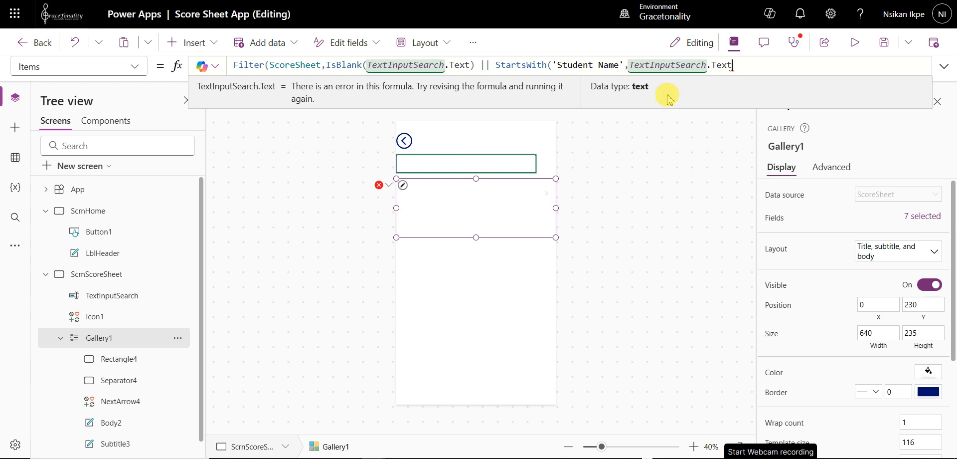
# Close the StartsWith function for 'Student Name' with a parenthesis after TextInputSearch.Text
pyautogui.click(737, 69)
pyautogui.click(737, 68)
pyautogui.click(737, 68)
pyautogui.write(')')
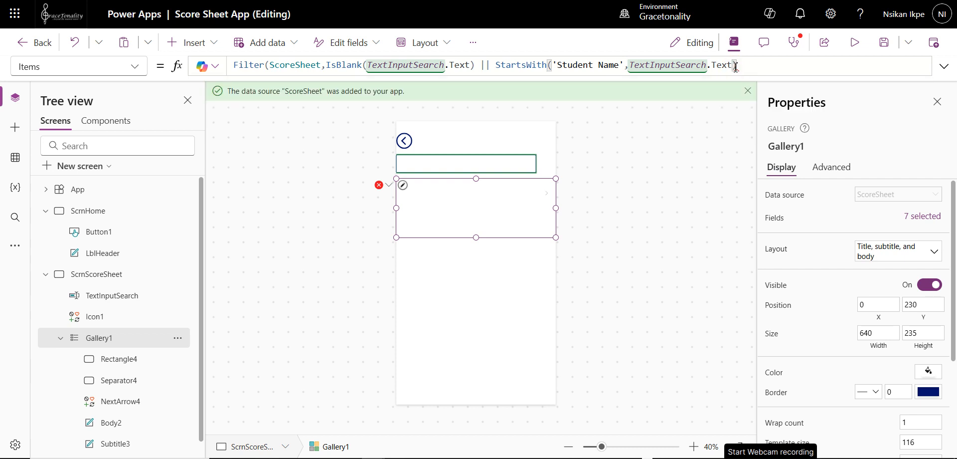
pyautogui.click(737, 65)
pyautogui.click(736, 66)
pyautogui.click(737, 66)
pyautogui.click(736, 65)
pyautogui.click(740, 64)
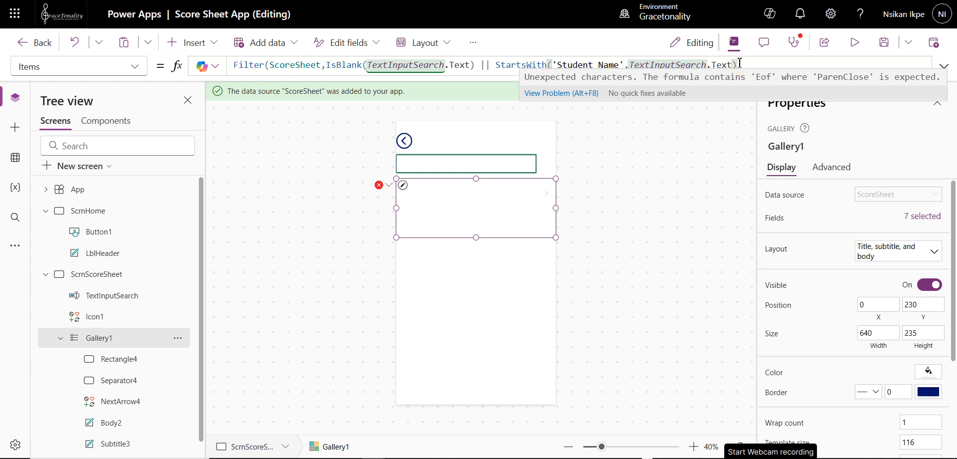
# Add another OR operator (||) and a second StartsWith function with Subject as its text argument
pyautogui.write(') ||')
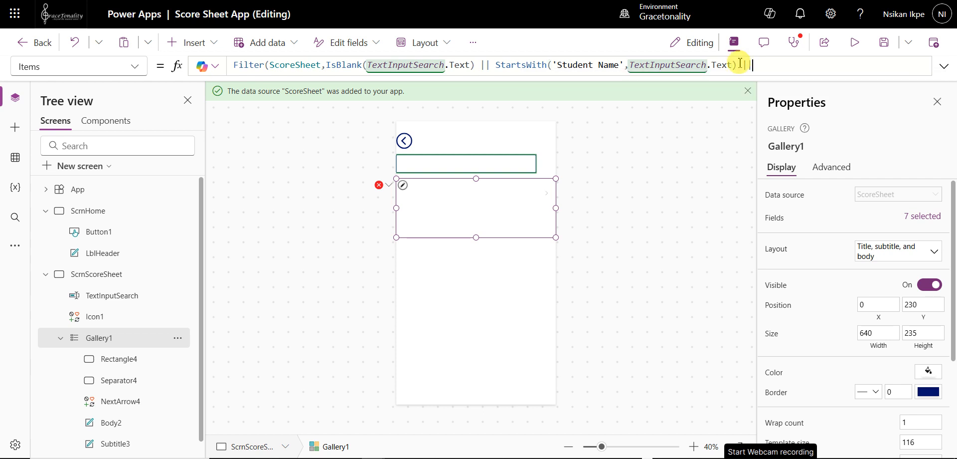
pyautogui.write(' st')
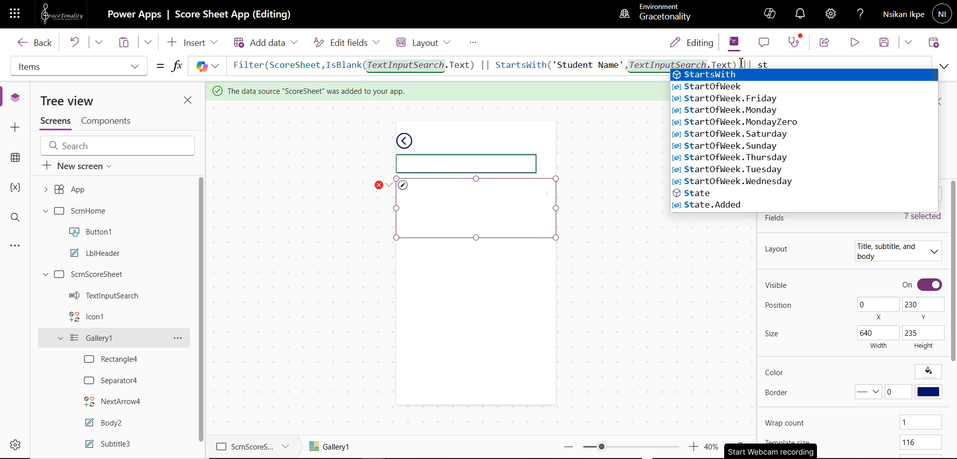
pyautogui.press('Tab')
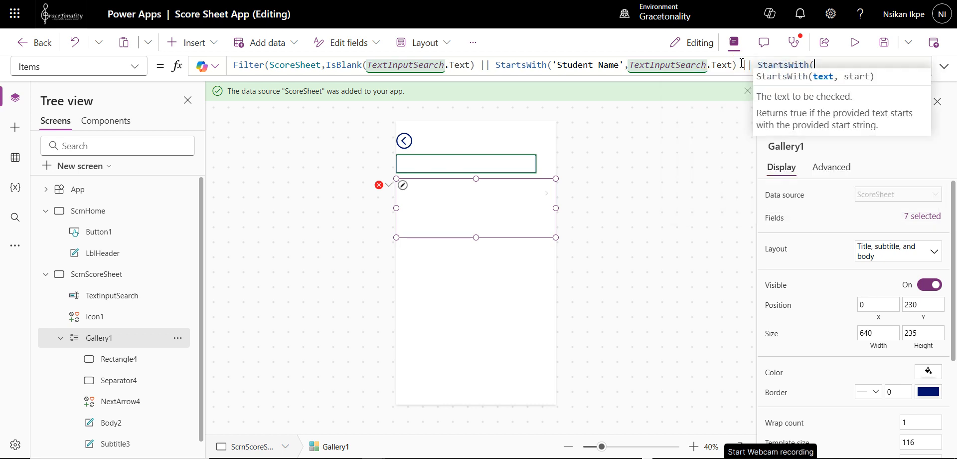
pyautogui.click(741, 64)
pyautogui.write('su')
pyautogui.press('Tab')
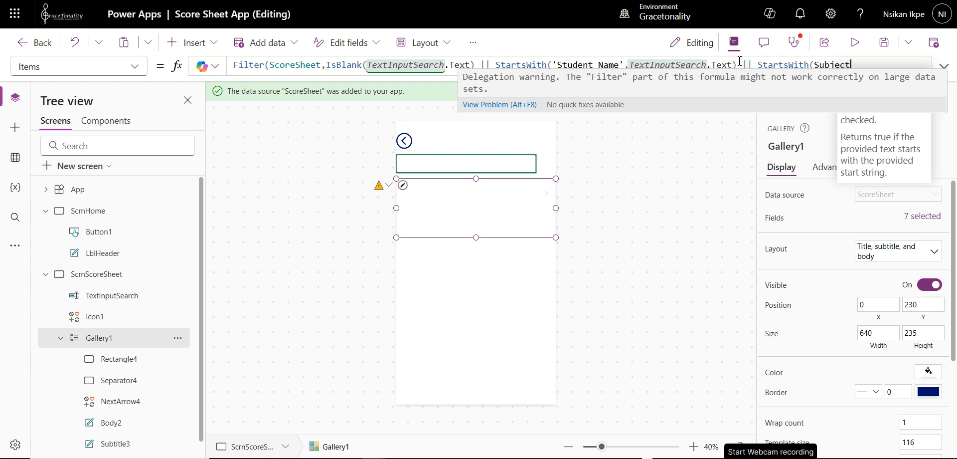
# Use TextInputSearch.Text as the start string for Subject and close both the StartsWith and Filter functions
pyautogui.write(',t')
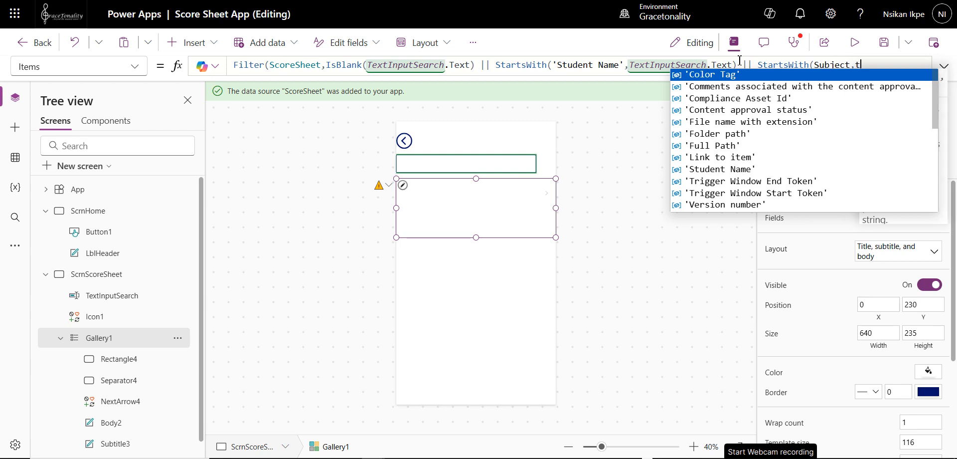
pyautogui.write('extin')
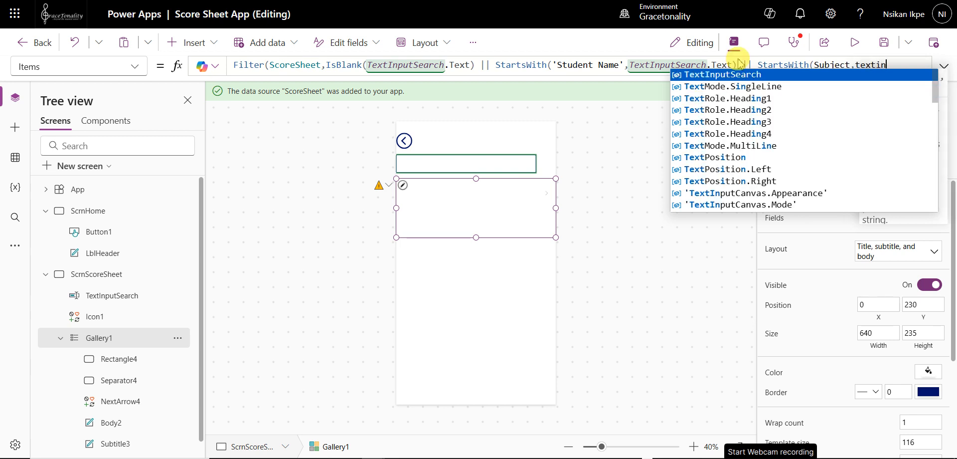
pyautogui.press('Tab')
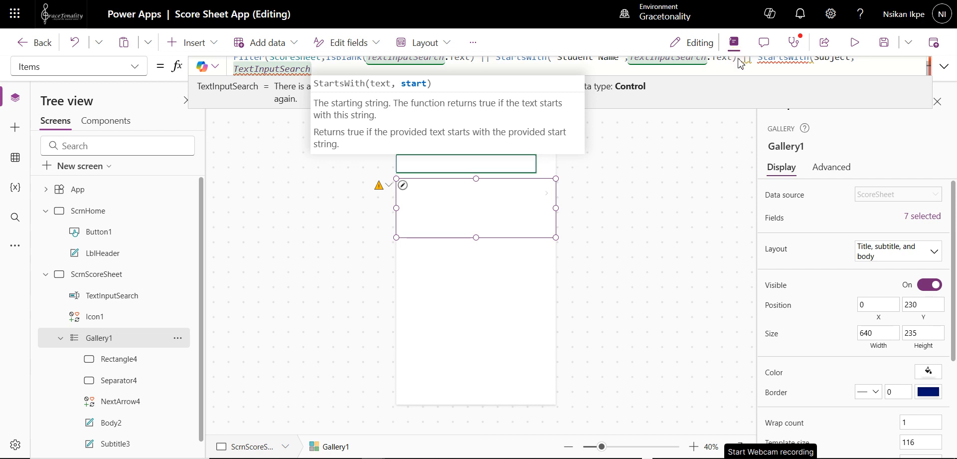
pyautogui.write('.te')
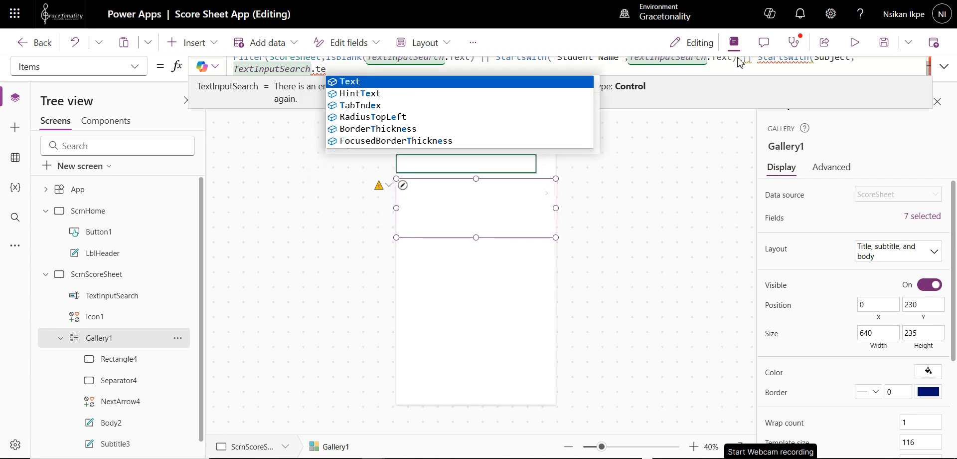
pyautogui.press('Tab')
pyautogui.write(')')
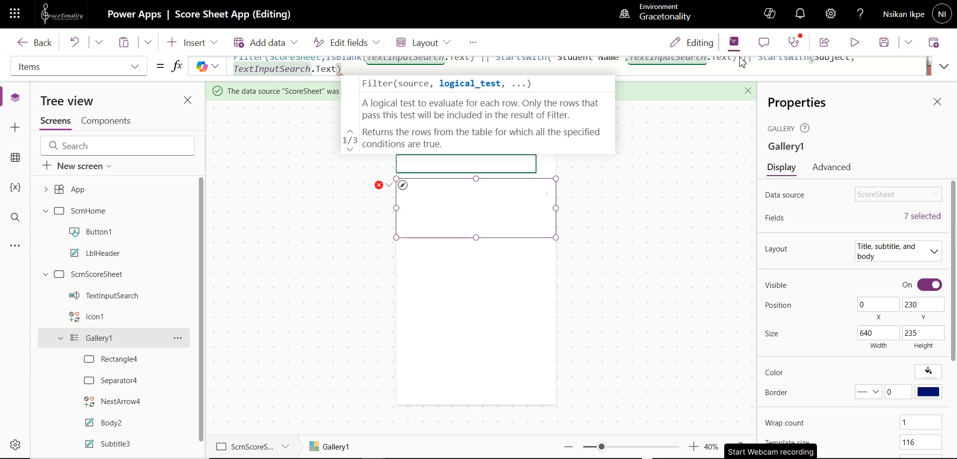
pyautogui.write(')')
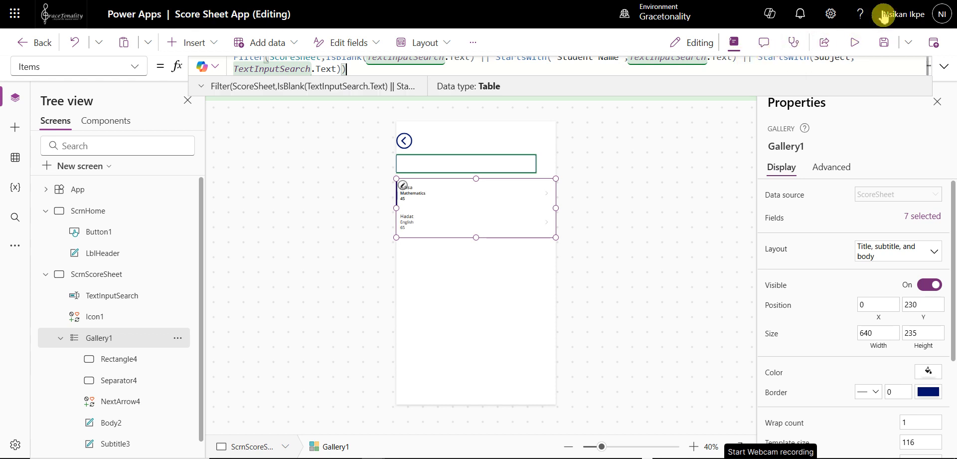
pyautogui.click(946, 70)
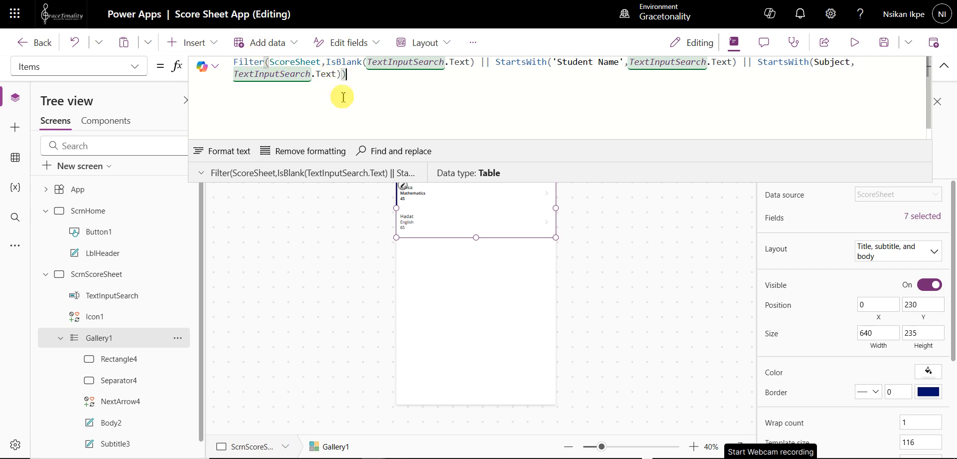
pyautogui.click(944, 66)
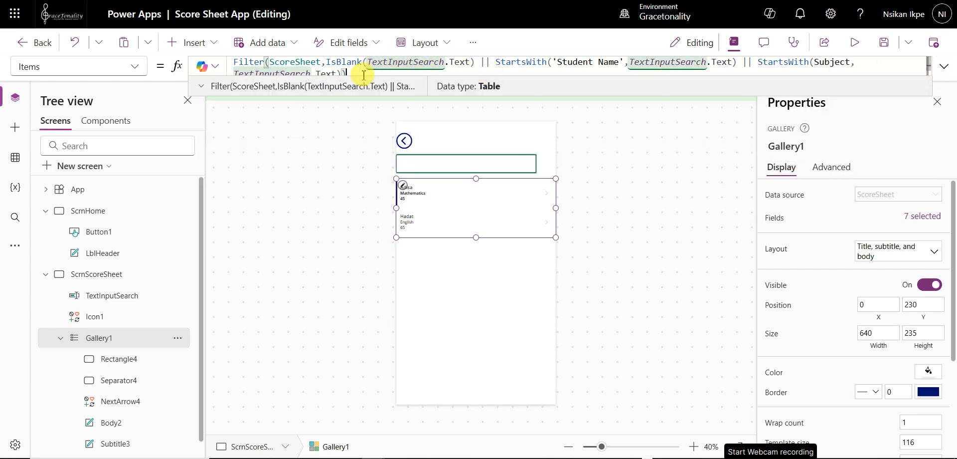
# Remove the Filter formula's final parenthesis to view the formula errors in App checker, and put the parenthesis back
pyautogui.press('BackSpace')
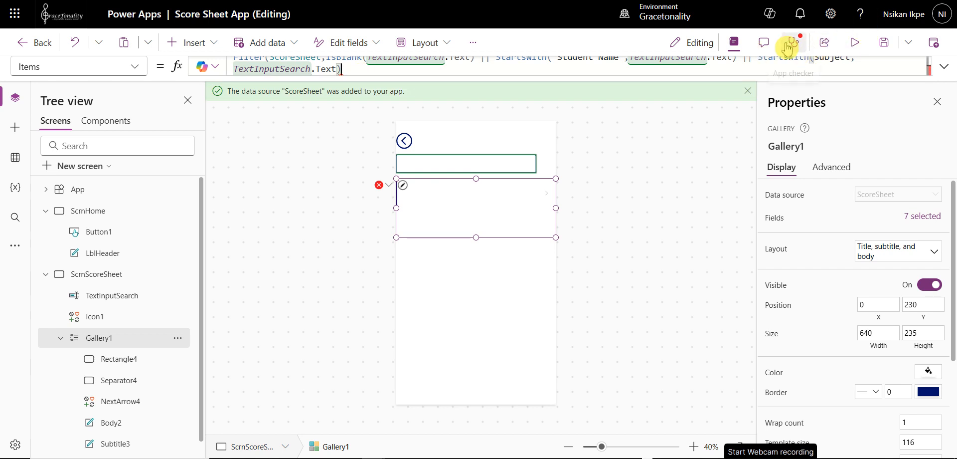
pyautogui.click(793, 44)
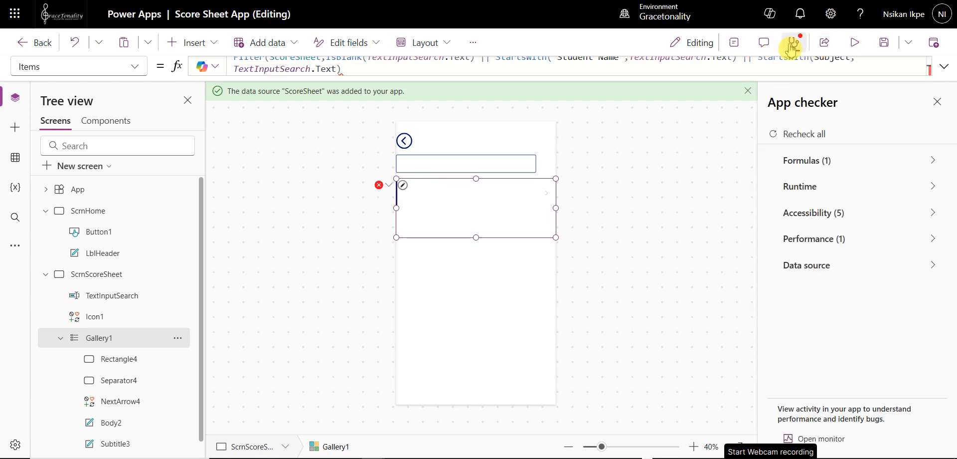
pyautogui.click(807, 164)
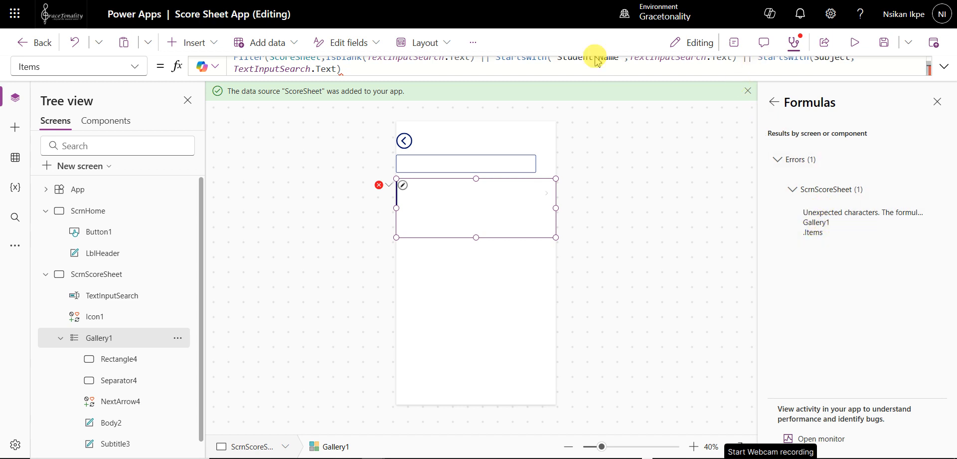
pyautogui.click(350, 68)
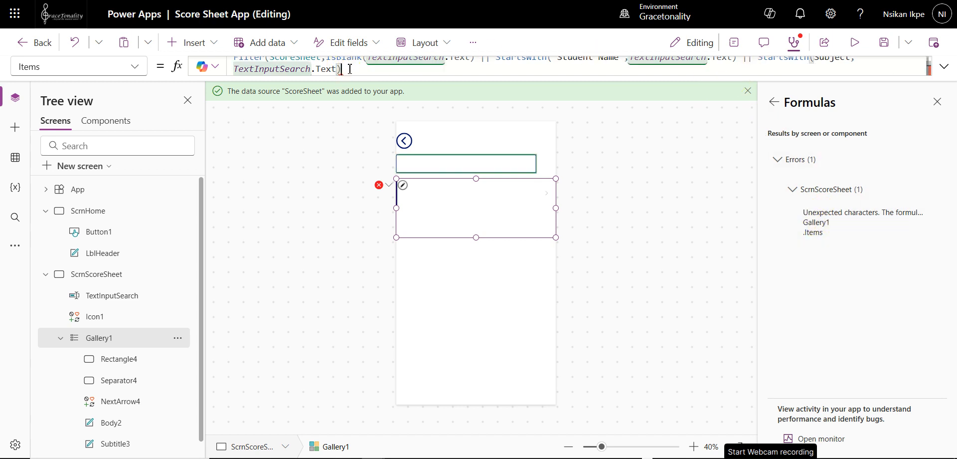
pyautogui.write(')')
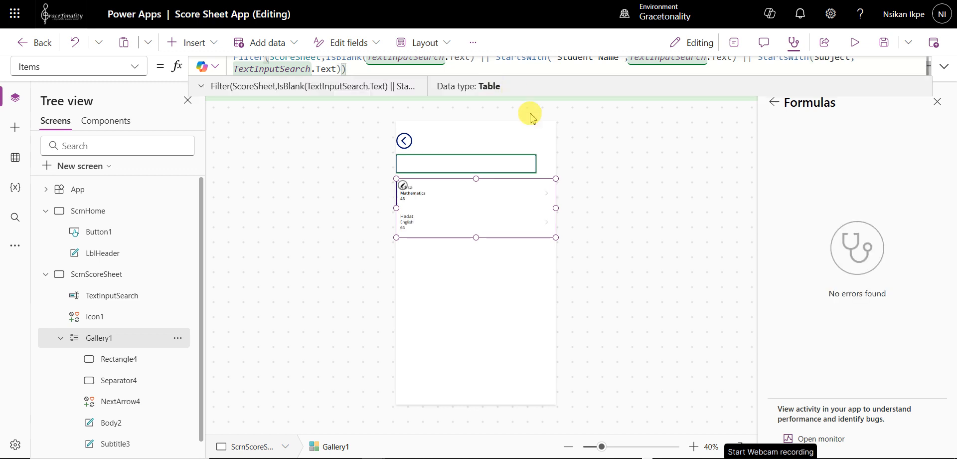
# Leave the gallery's formula and save the Score Sheet App
pyautogui.click(369, 202)
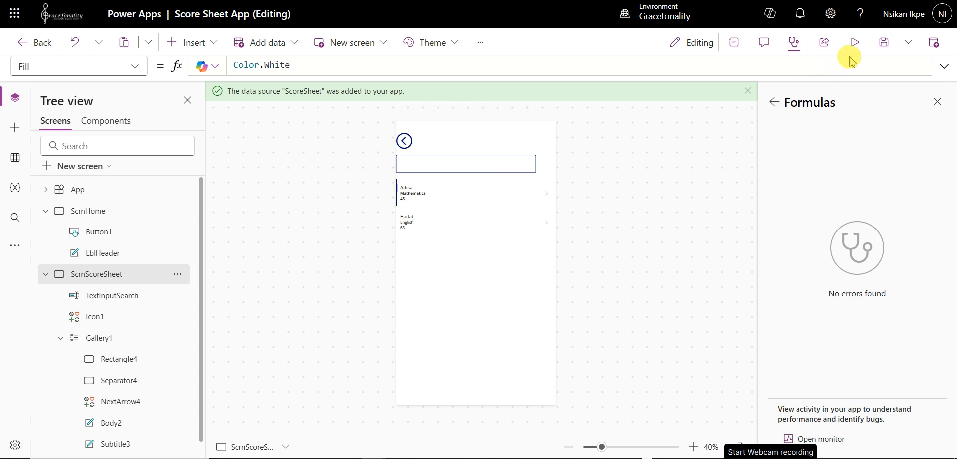
pyautogui.click(878, 44)
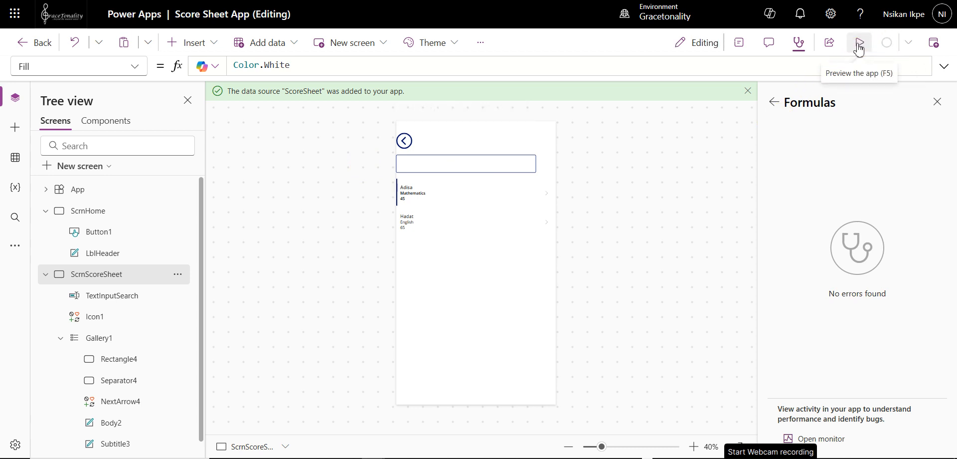
# Preview the app and test the score sheet search by entering the beginnings of the students' names
pyautogui.click(858, 48)
pyautogui.click(861, 48)
pyautogui.click(862, 48)
pyautogui.click(862, 48)
pyautogui.click(446, 121)
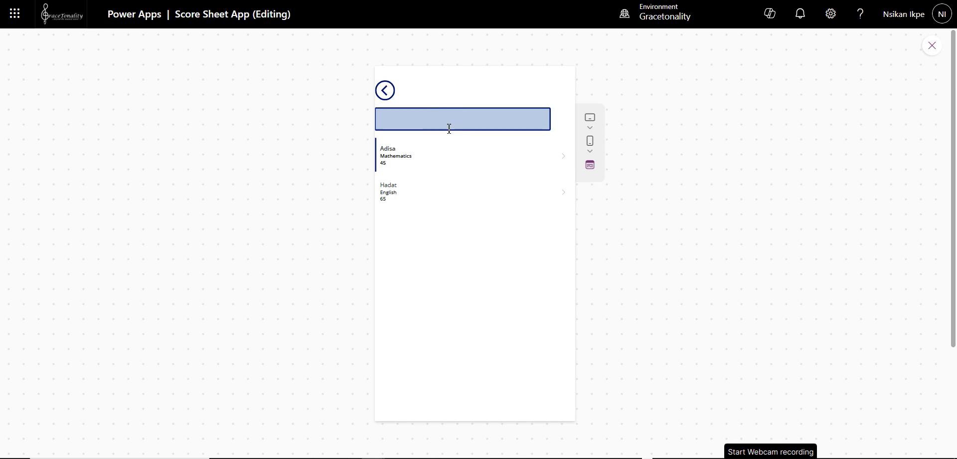
pyautogui.write('had')
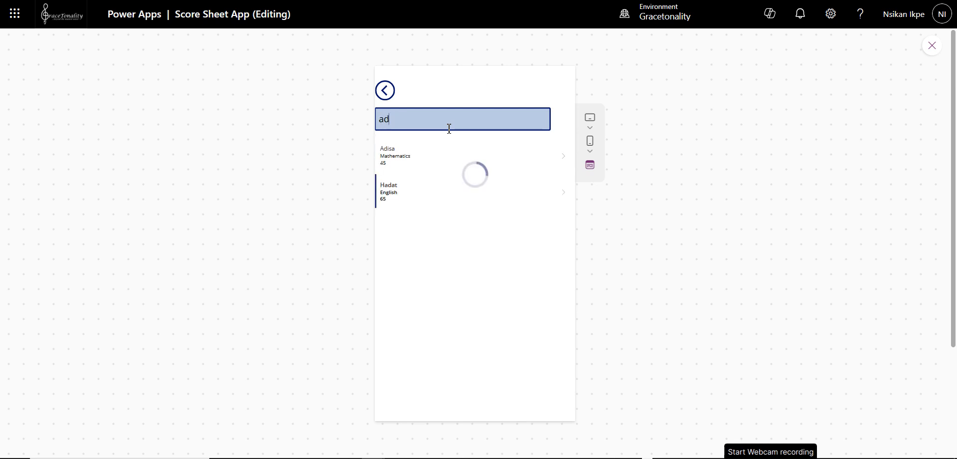
pyautogui.write('is')
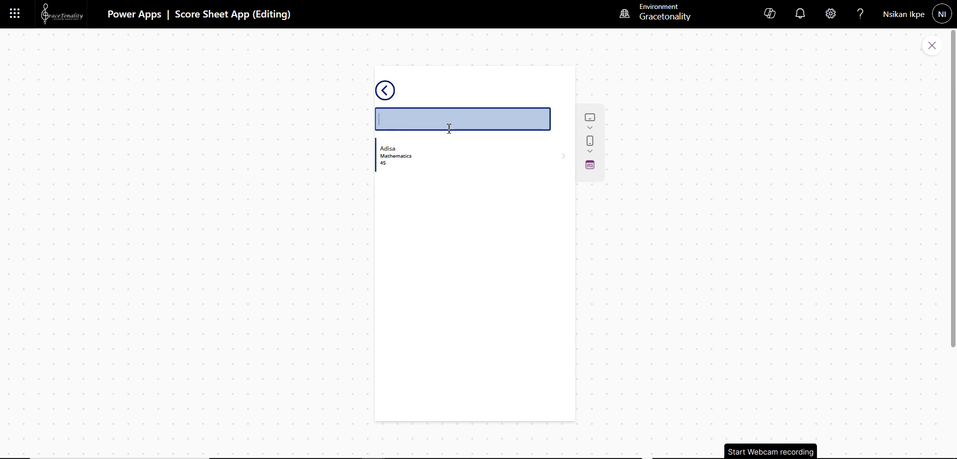
# Search the score sheet for the subject prefix "mat", and test the back icon and the home screen's Enter button
pyautogui.write('ng')
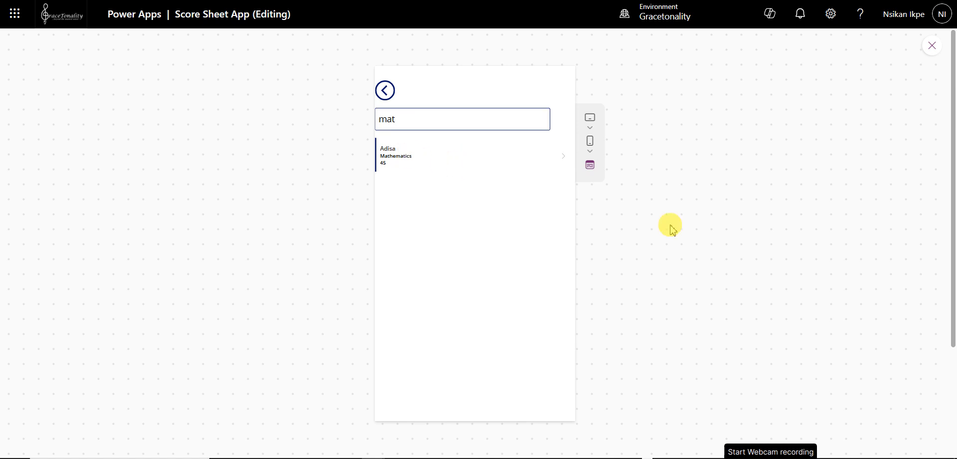
pyautogui.click(385, 91)
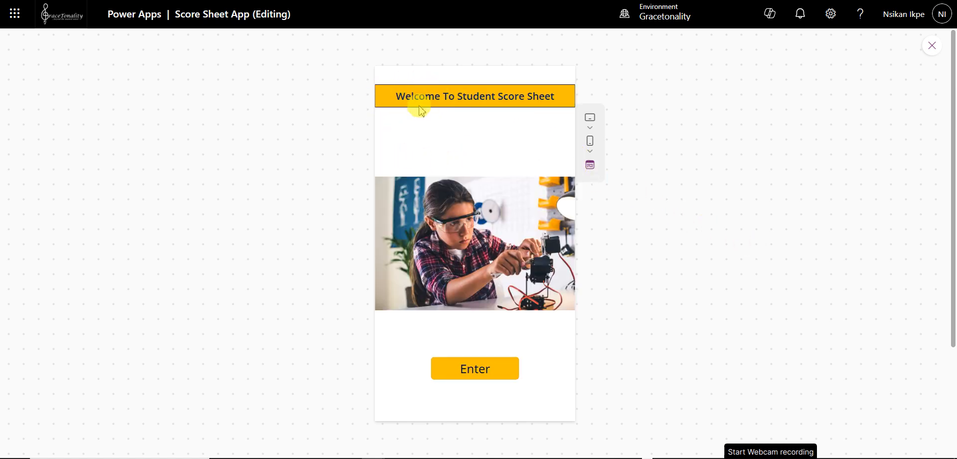
pyautogui.click(468, 374)
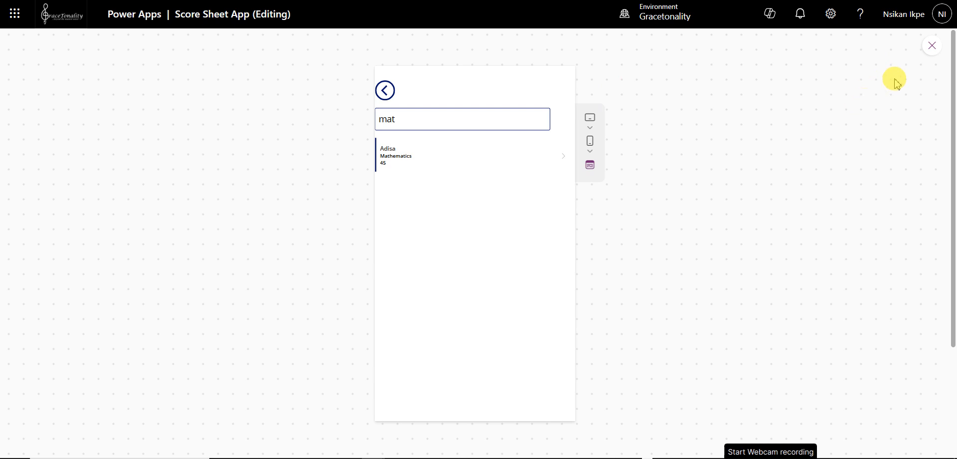
# Switch to the SharePoint ScoreSheet list and start a new item titled "Student Sheet" with the student's name filled in
pyautogui.click(303, 1)
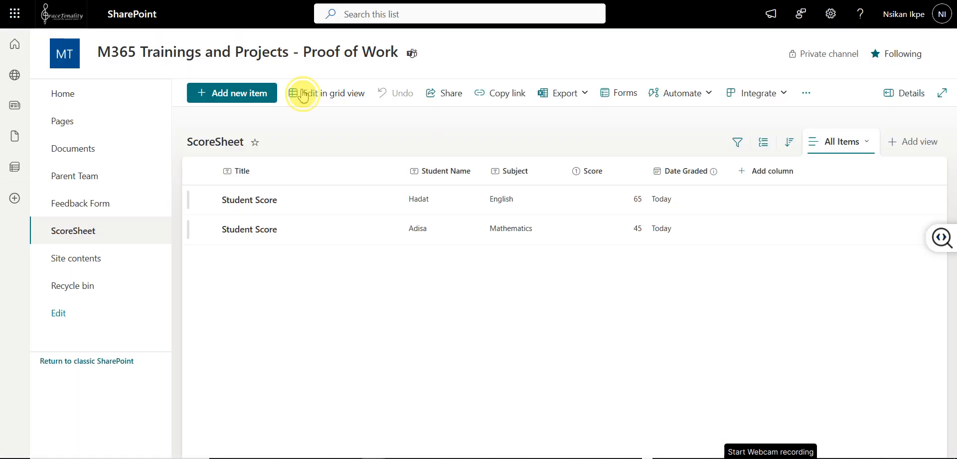
pyautogui.click(241, 107)
pyautogui.click(221, 157)
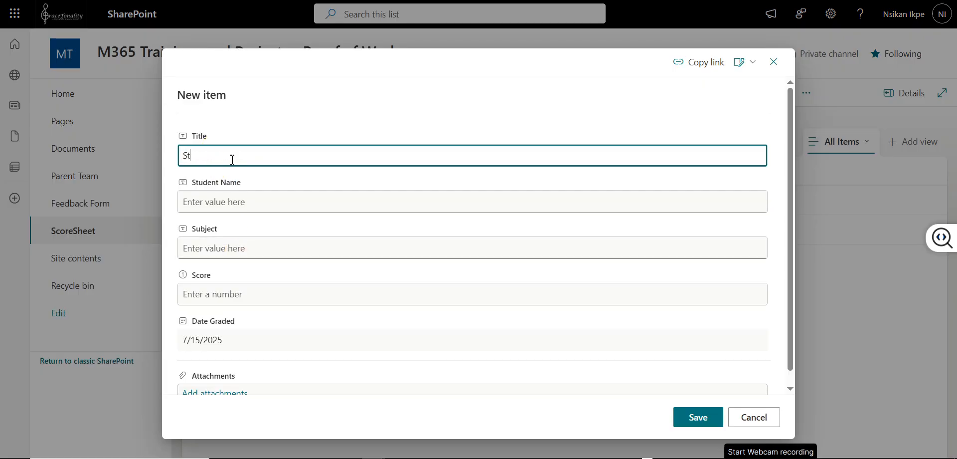
pyautogui.write('Student Sheet')
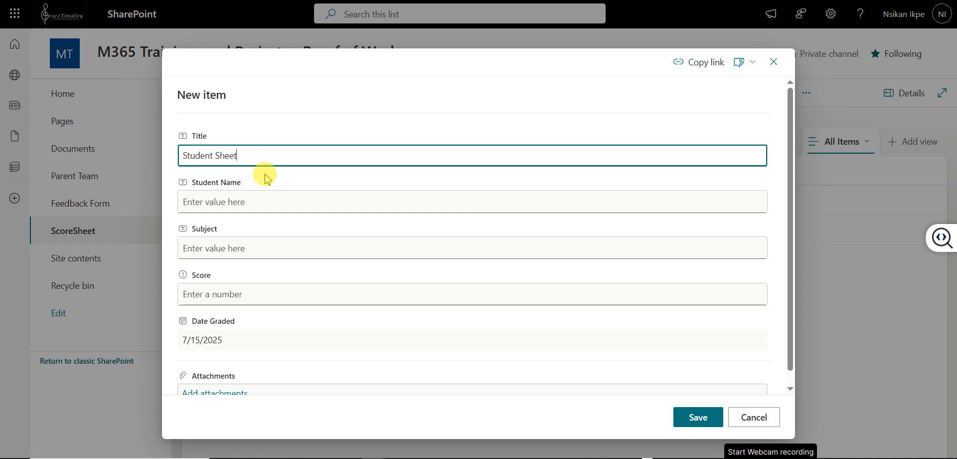
pyautogui.click(254, 199)
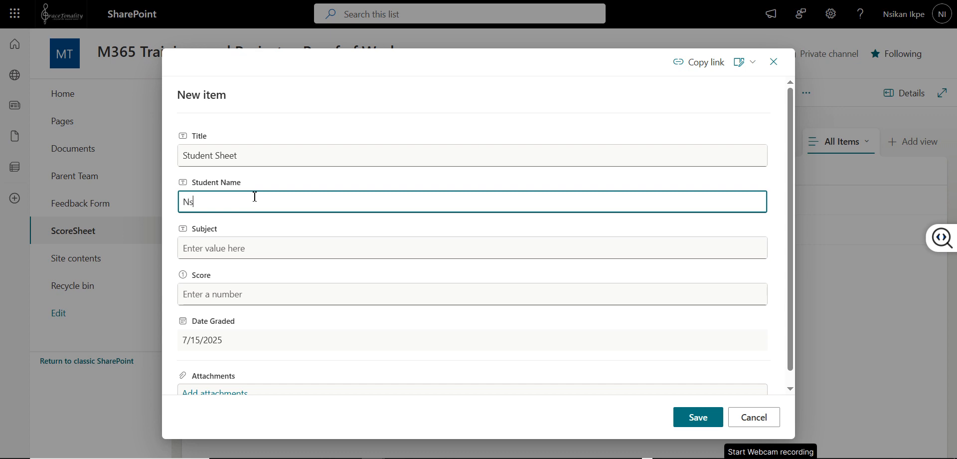
# Set the new item's Subject to Physics, Score to 50 and Date Graded to 7/25/2025, and save it
pyautogui.click(261, 245)
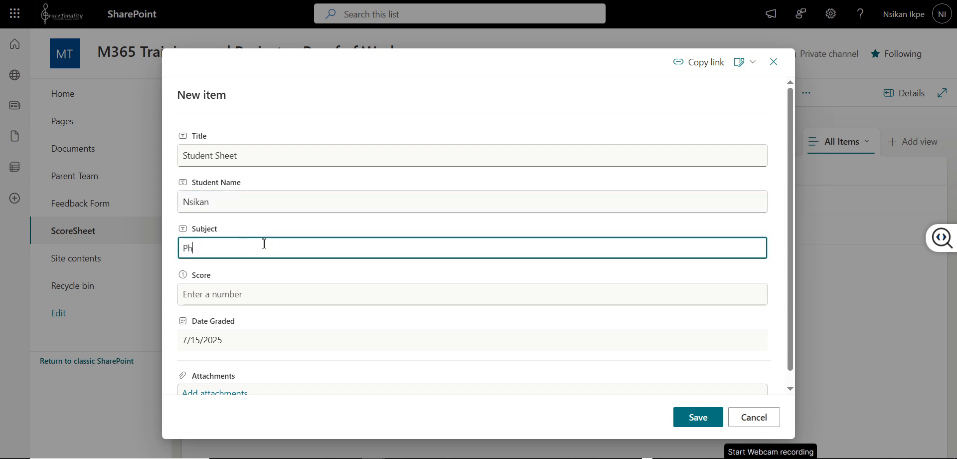
pyautogui.write('Physics')
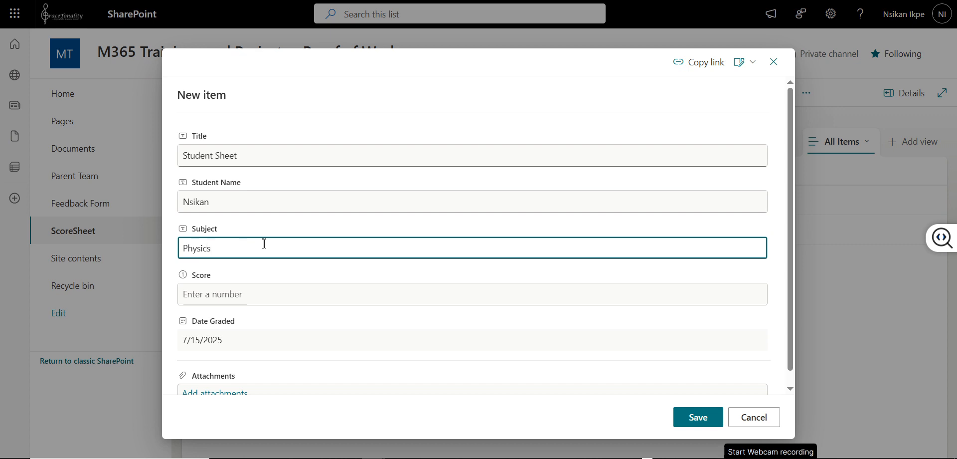
pyautogui.click(277, 292)
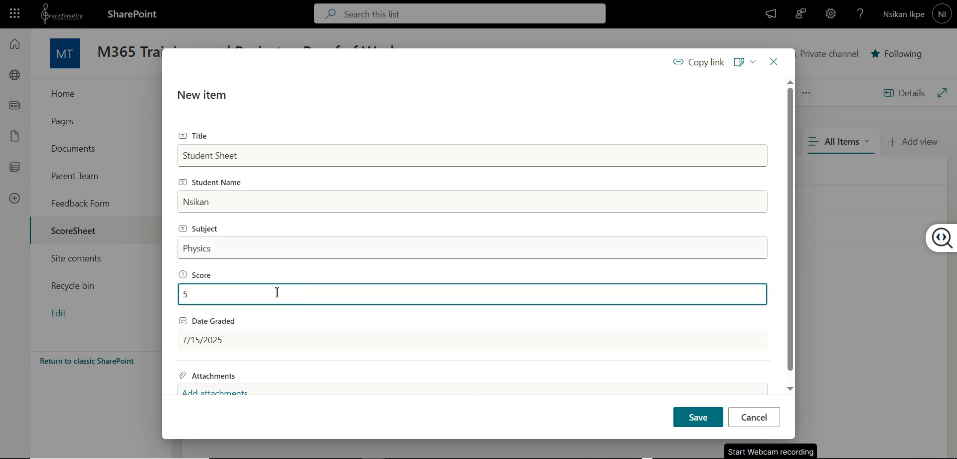
pyautogui.click(261, 344)
pyautogui.click(277, 270)
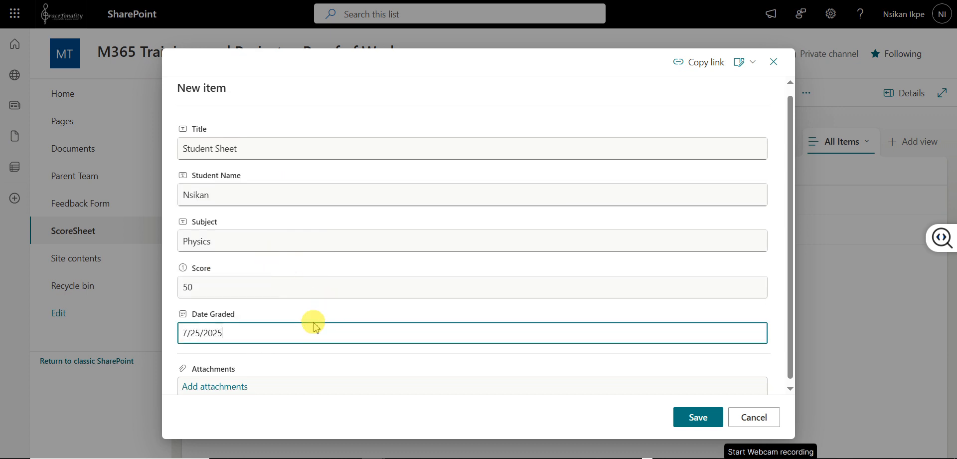
pyautogui.click(704, 421)
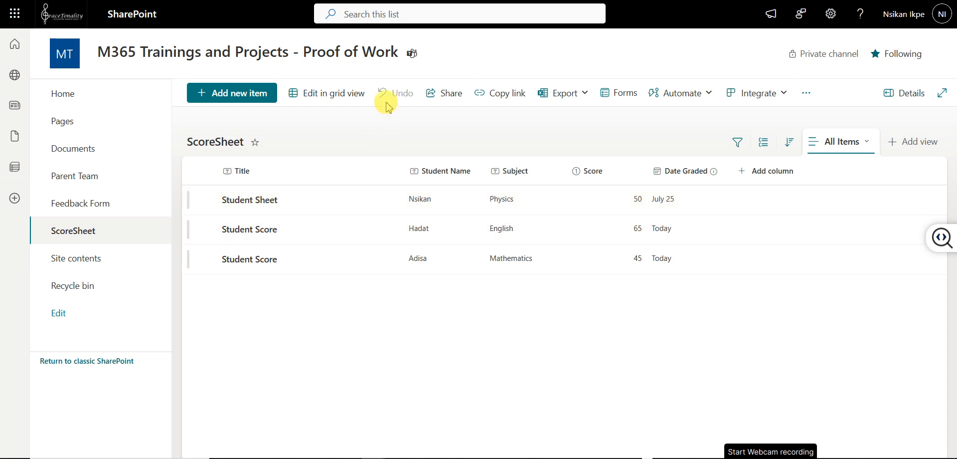
# Switch back to the Power Apps preview, reopen the score sheet from the home screen and search for the newly added student's name
pyautogui.click(205, 260)
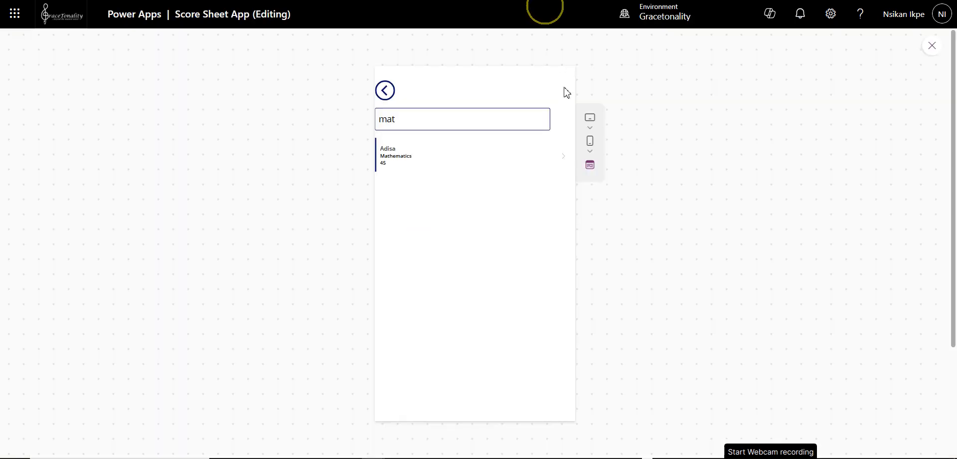
pyautogui.click(385, 90)
pyautogui.click(455, 373)
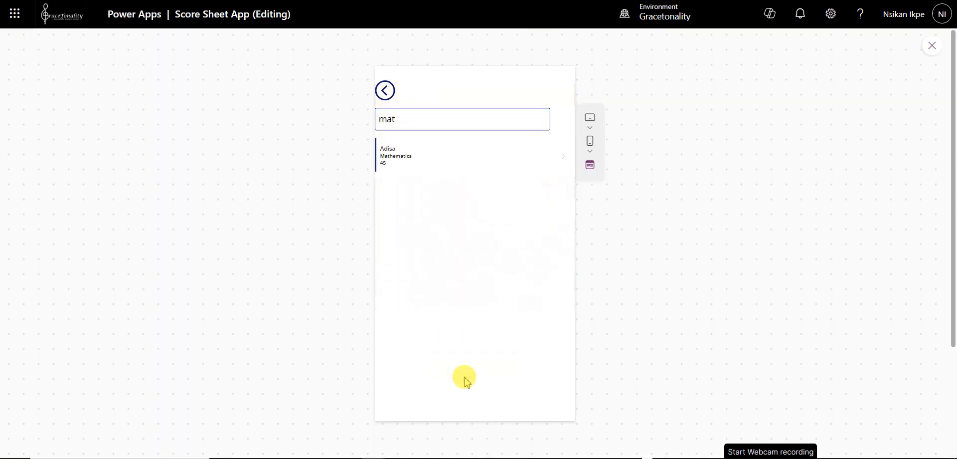
pyautogui.click(401, 129)
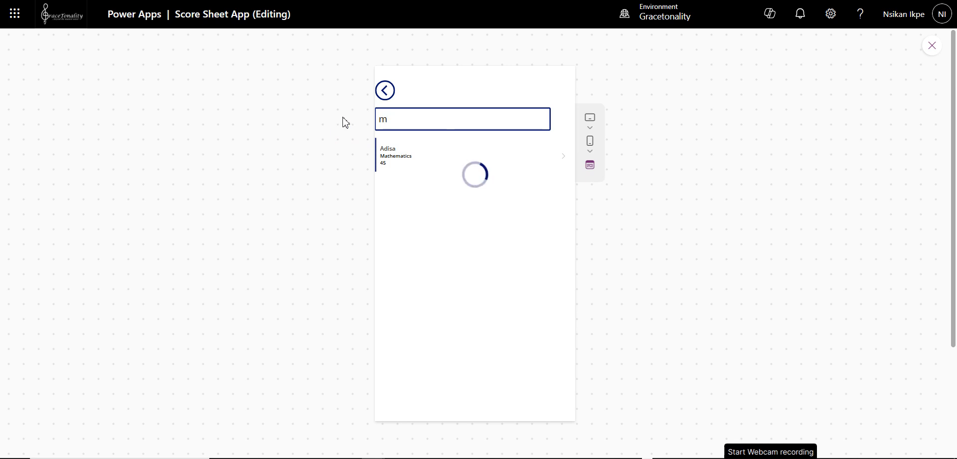
pyautogui.write('nsika')
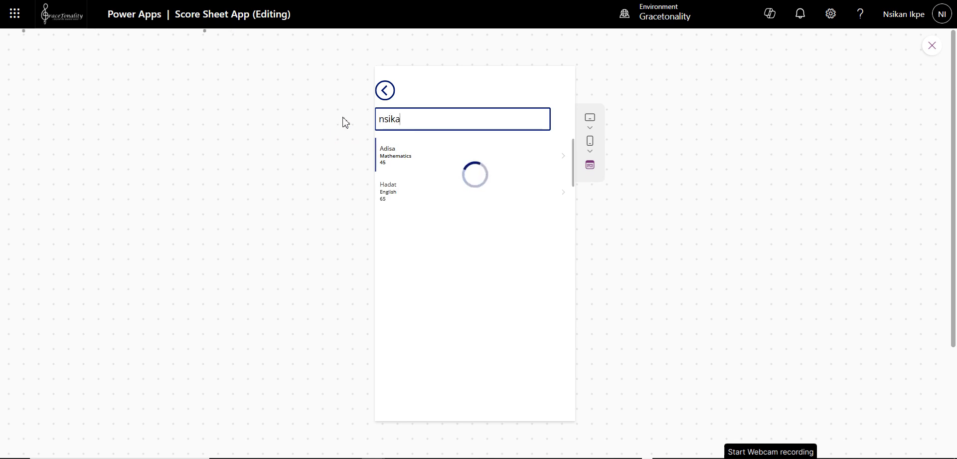
pyautogui.click(388, 147)
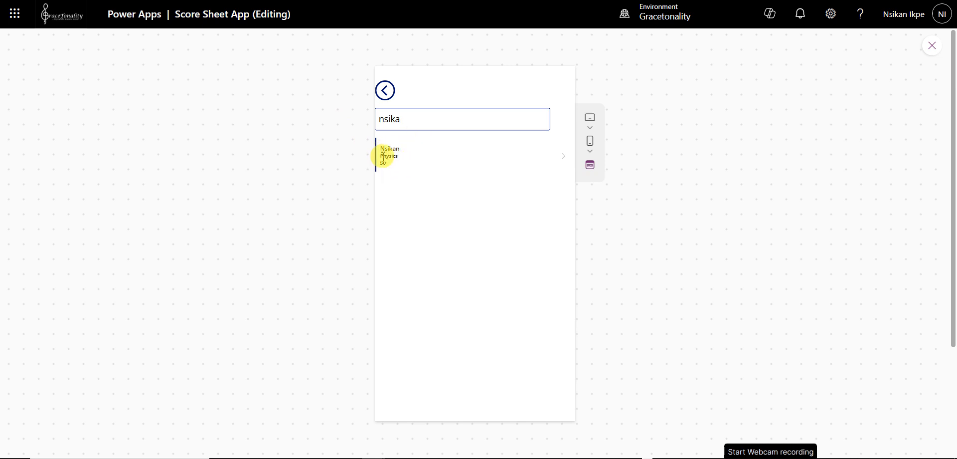
# Search the score sheet for the subject prefix "physi", and close the preview from the home screen
pyautogui.moveTo(414, 127); pyautogui.dragTo(394, 122)
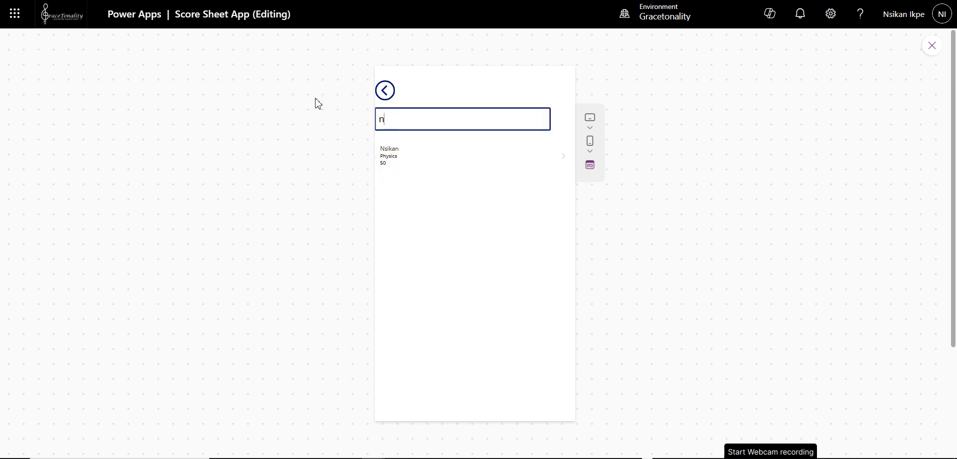
pyautogui.press('BackSpace')
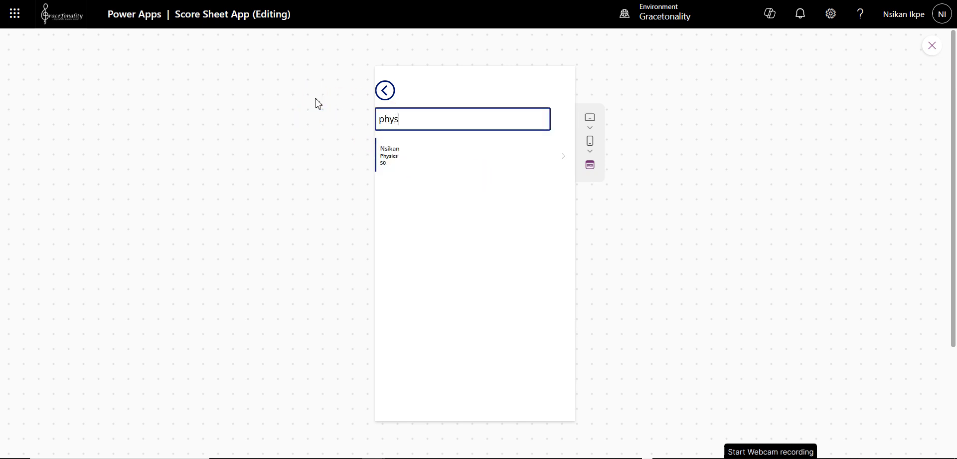
pyautogui.click(422, 142)
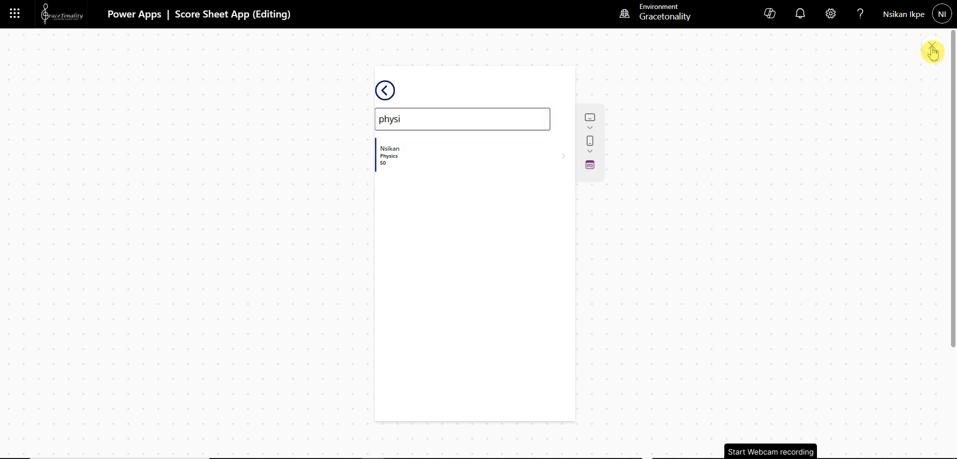
pyautogui.click(385, 90)
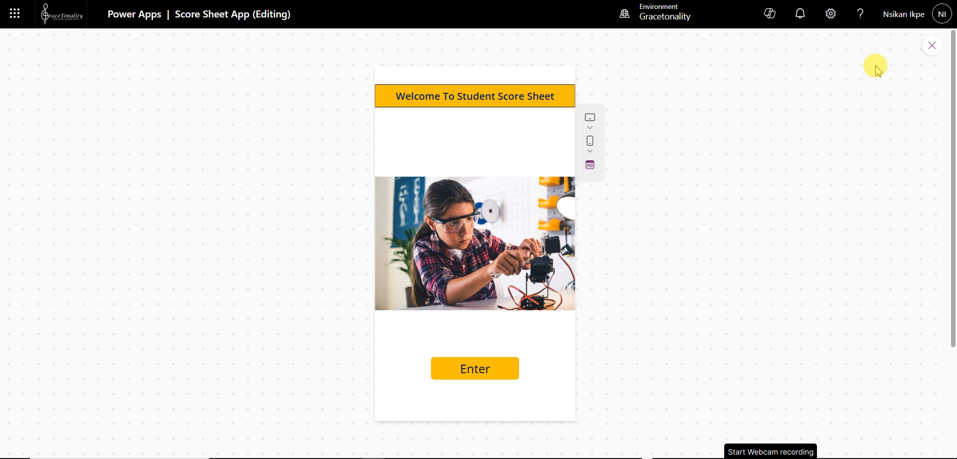
pyautogui.click(930, 48)
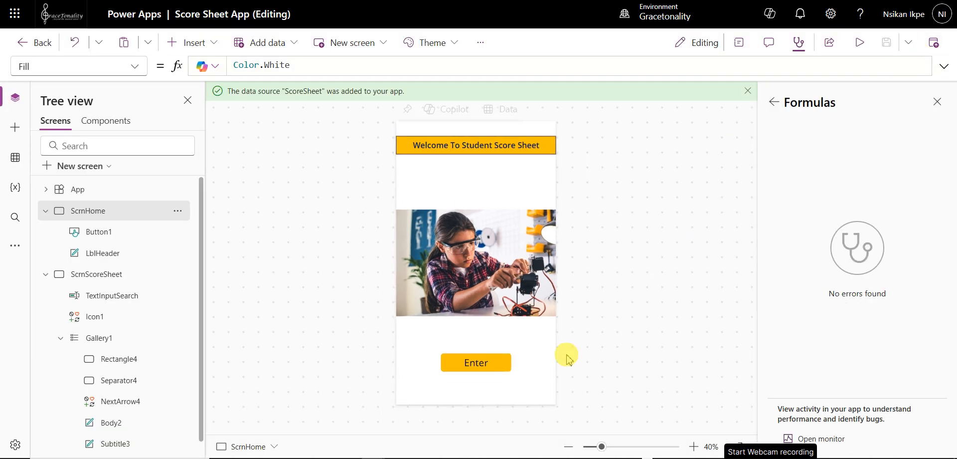
pyautogui.click(694, 446)
pyautogui.click(693, 446)
pyautogui.click(693, 447)
pyautogui.click(693, 446)
pyautogui.click(693, 446)
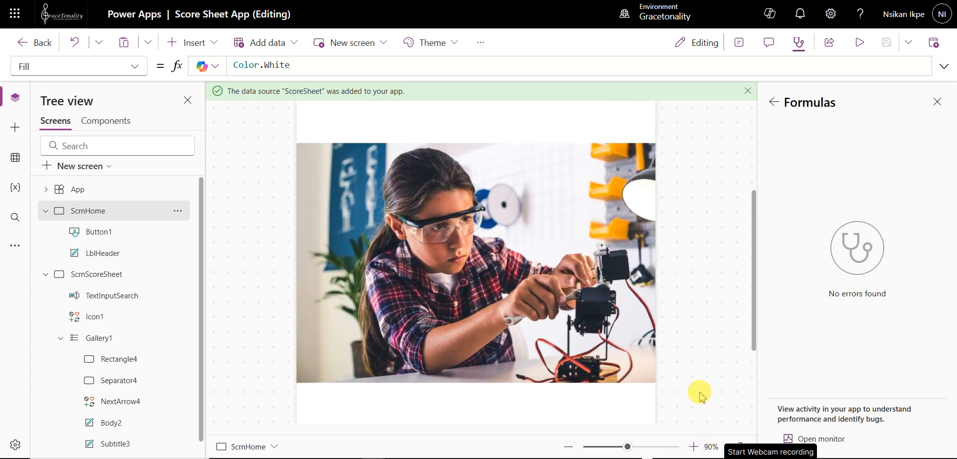
pyautogui.scroll(-3, 697, 387)
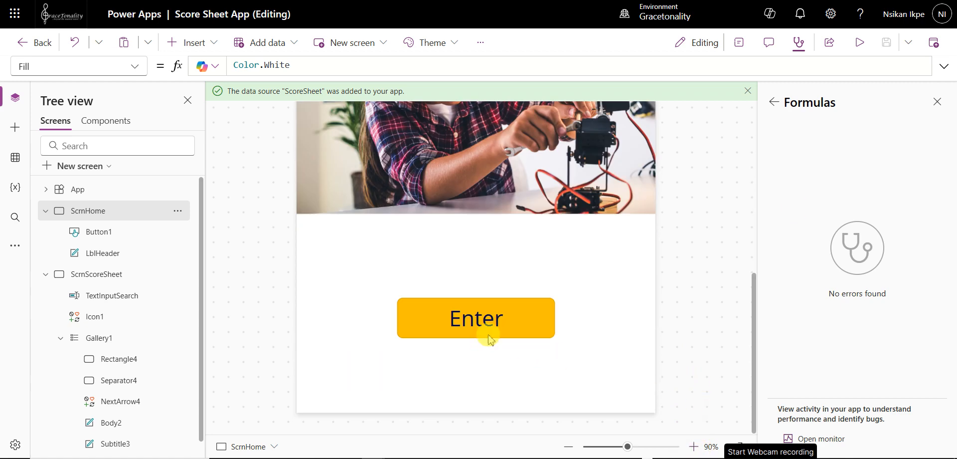
# Preview the app again, enter the score sheet from the home screen and search for the subject prefix "math"
pyautogui.click(859, 44)
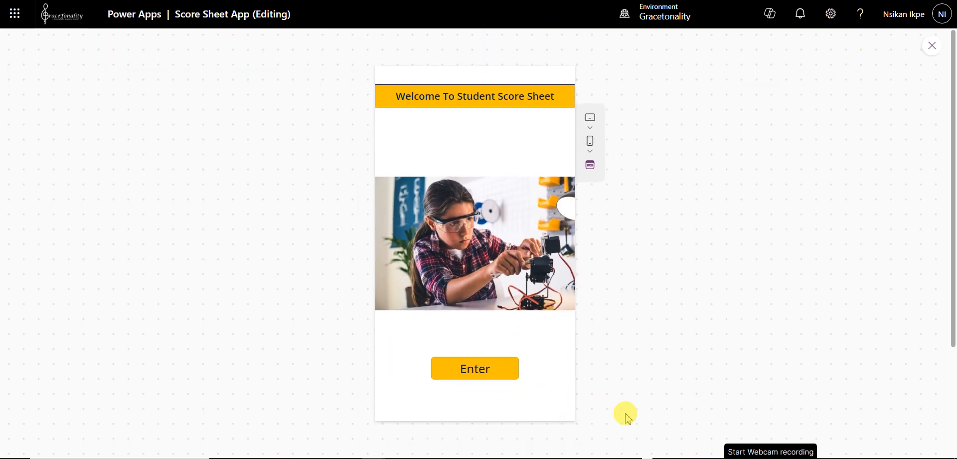
pyautogui.click(491, 375)
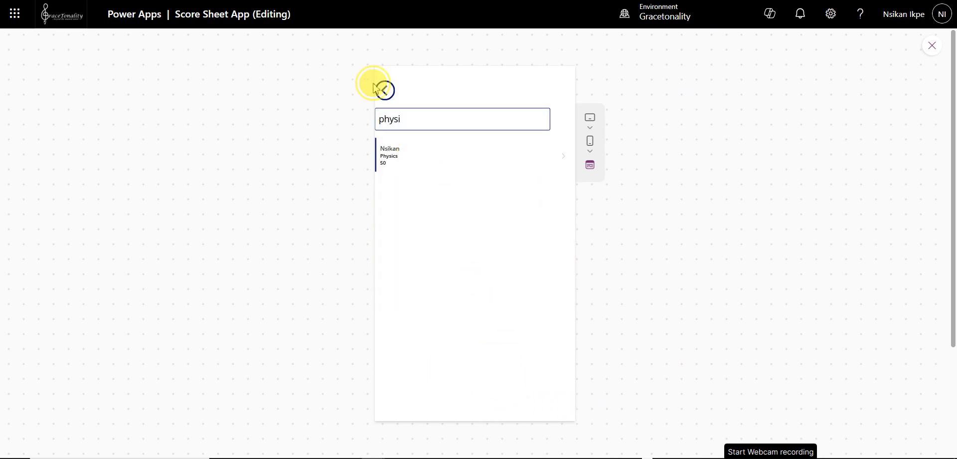
pyautogui.click(409, 115)
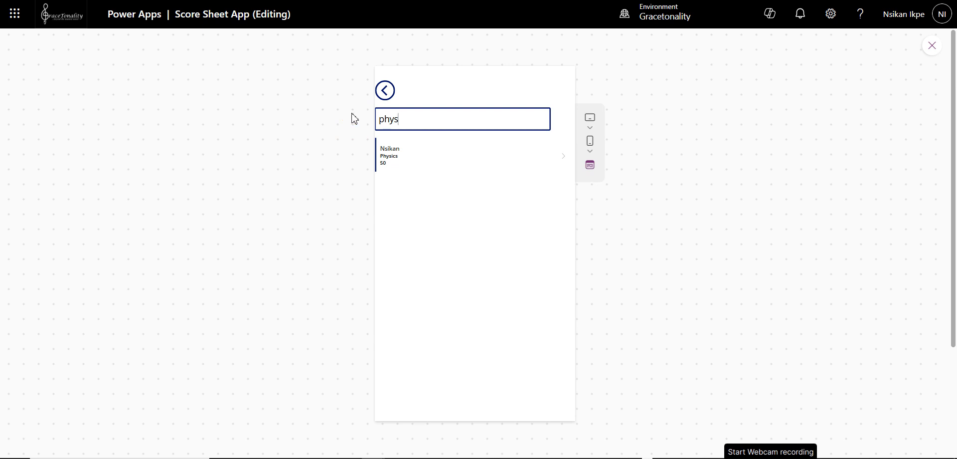
pyautogui.press('BackSpace')
pyautogui.press('BackSpace')
pyautogui.press('BackSpace')
pyautogui.press('BackSpace')
pyautogui.write('math')
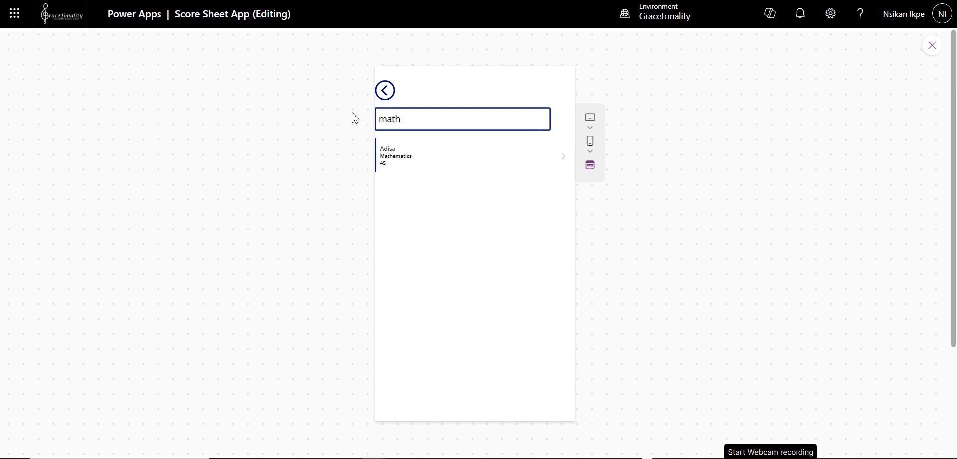
pyautogui.click(447, 163)
# Test navigating back and forth between the home screen and the score sheet, and close the preview
pyautogui.click(380, 91)
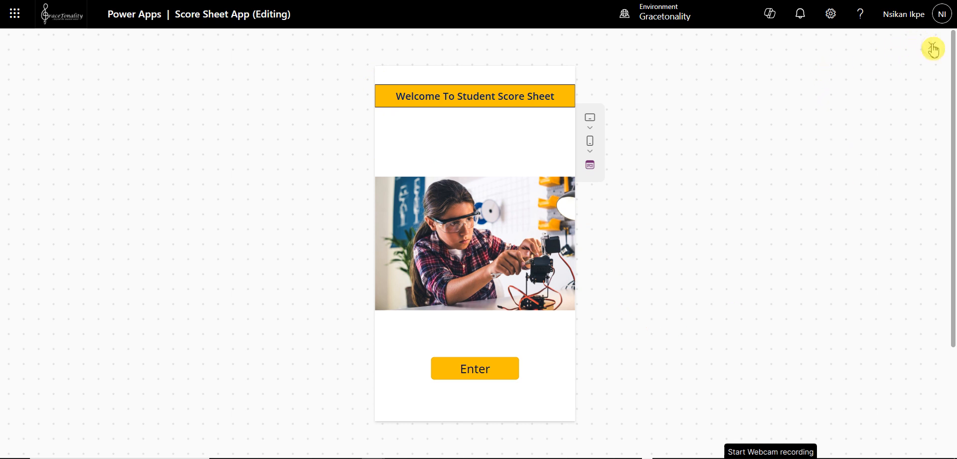
pyautogui.click(491, 370)
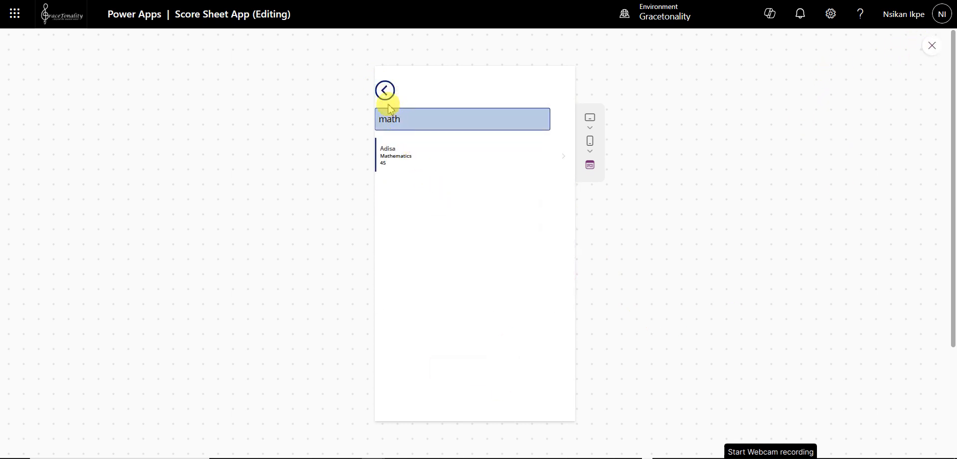
pyautogui.click(384, 90)
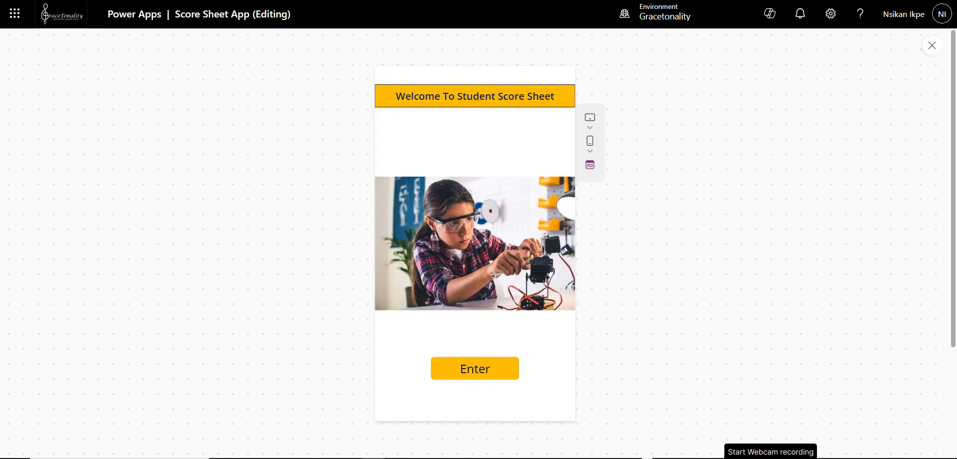
pyautogui.click(930, 48)
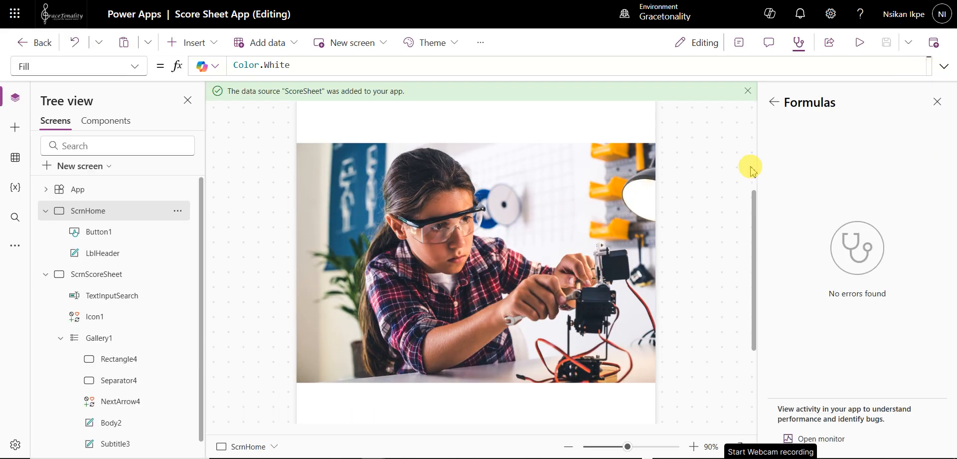
pyautogui.click(571, 446)
pyautogui.click(571, 446)
pyautogui.click(572, 446)
pyautogui.click(572, 446)
pyautogui.click(571, 446)
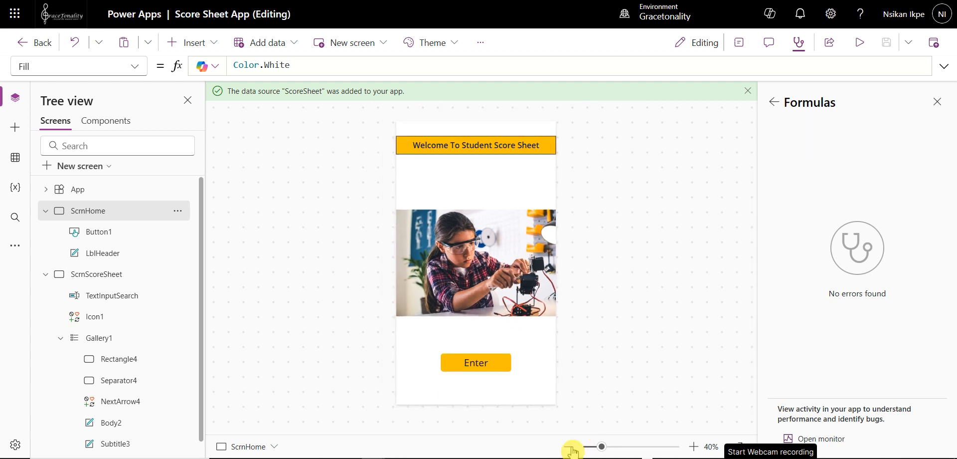